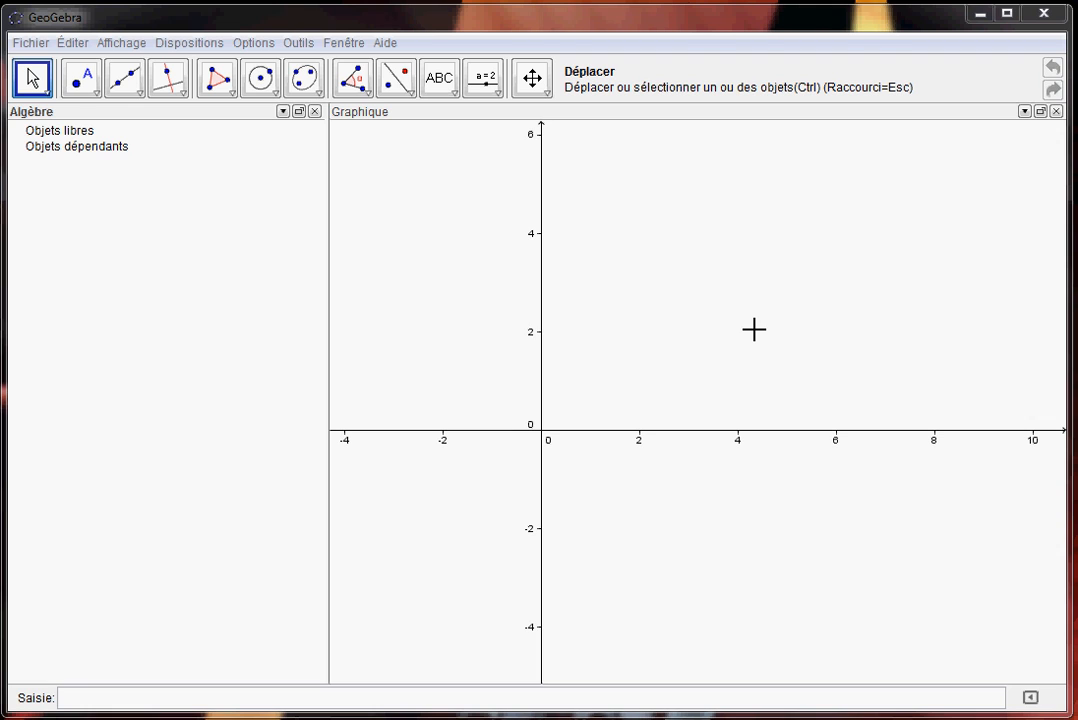
# Display the grid and save a configuration with a graduation distance of 1 on both the x-axis and the y-axis.
pyautogui.click(121, 43)
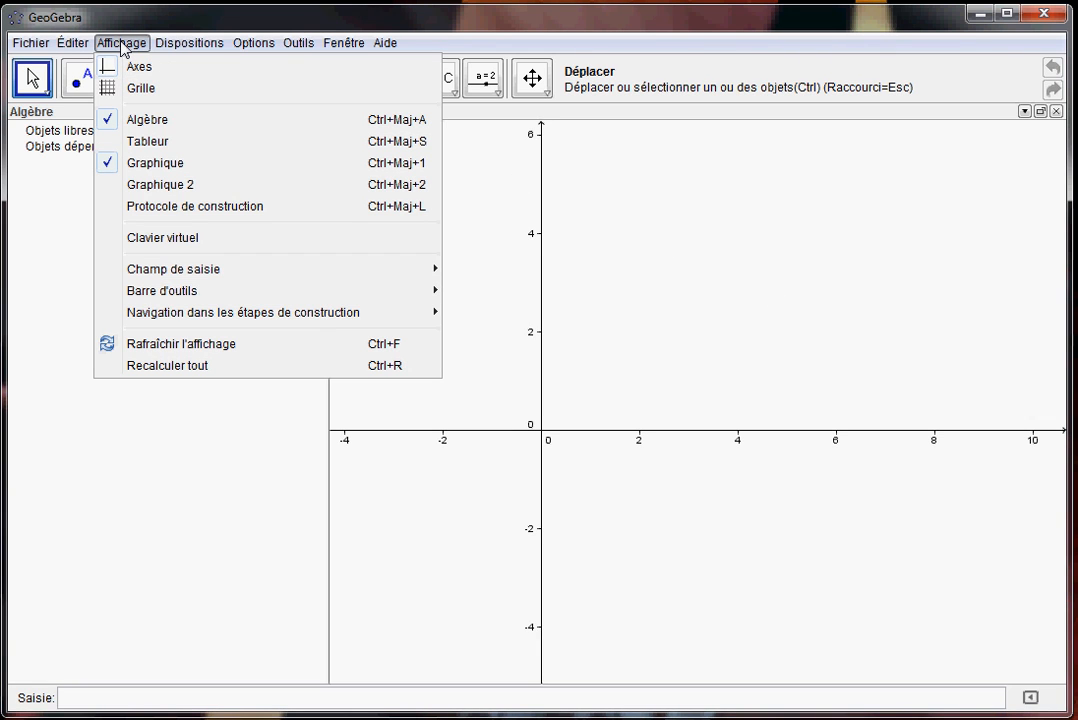
pyautogui.click(138, 89)
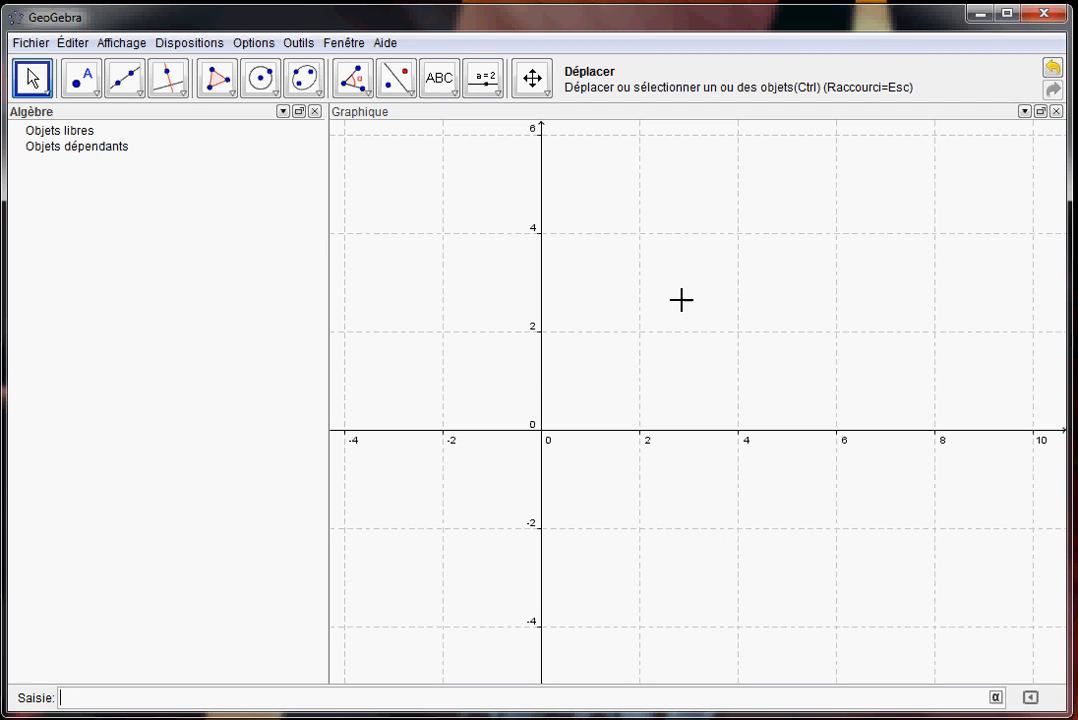
pyautogui.click(258, 45)
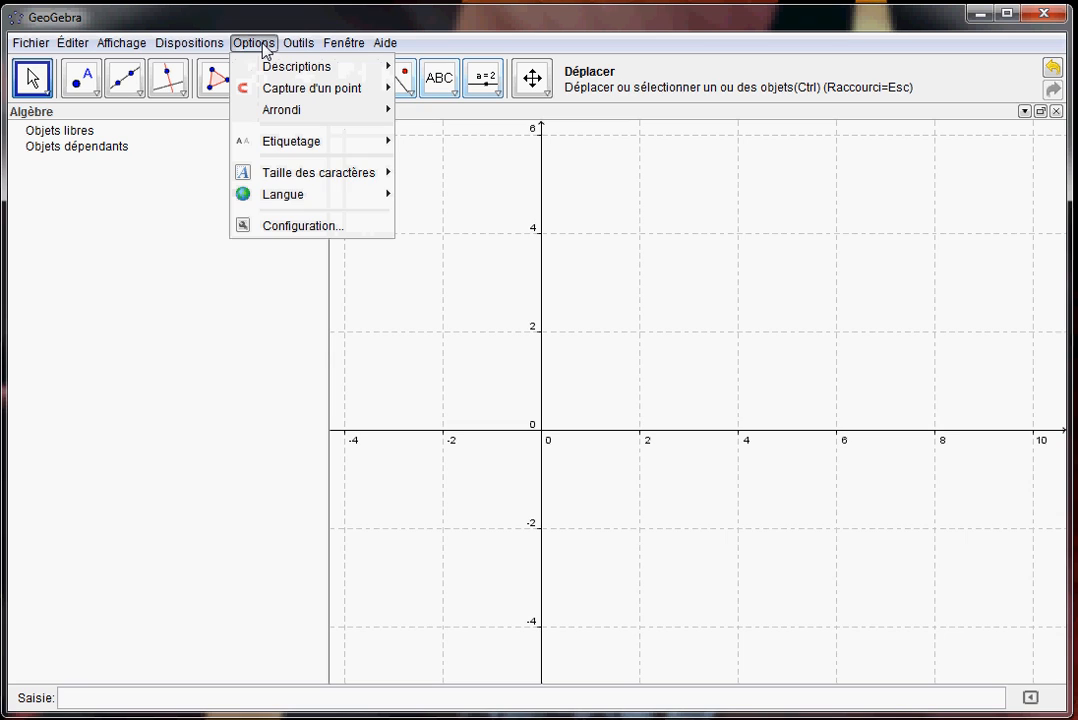
pyautogui.click(334, 228)
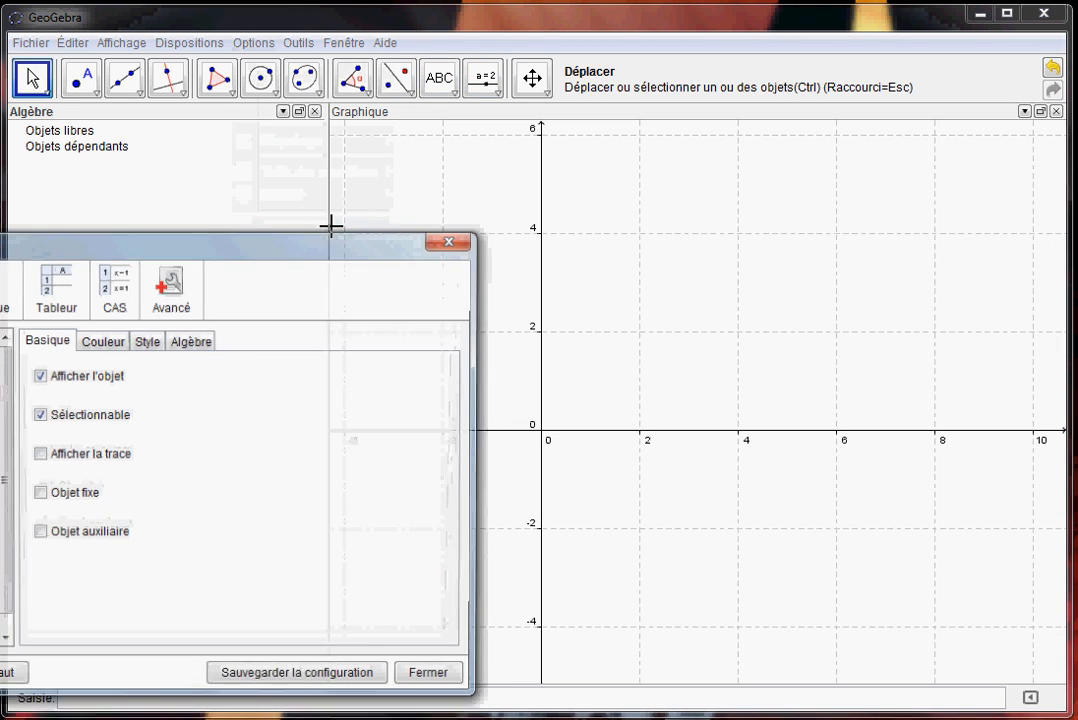
pyautogui.click(5, 308)
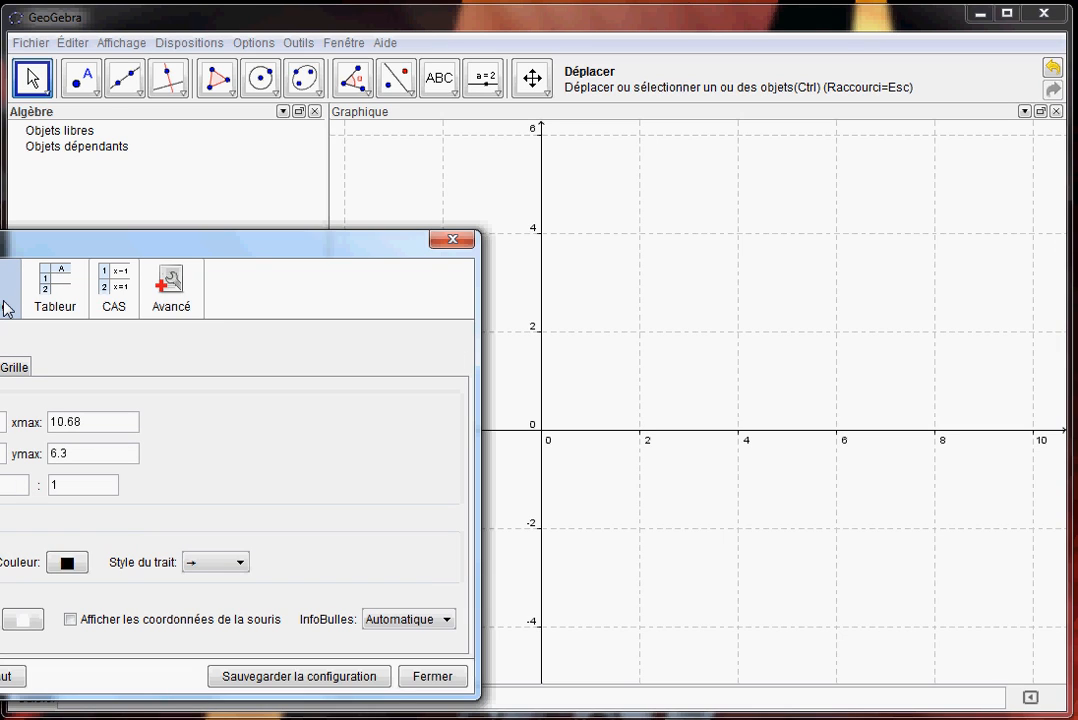
pyautogui.click(0, 367)
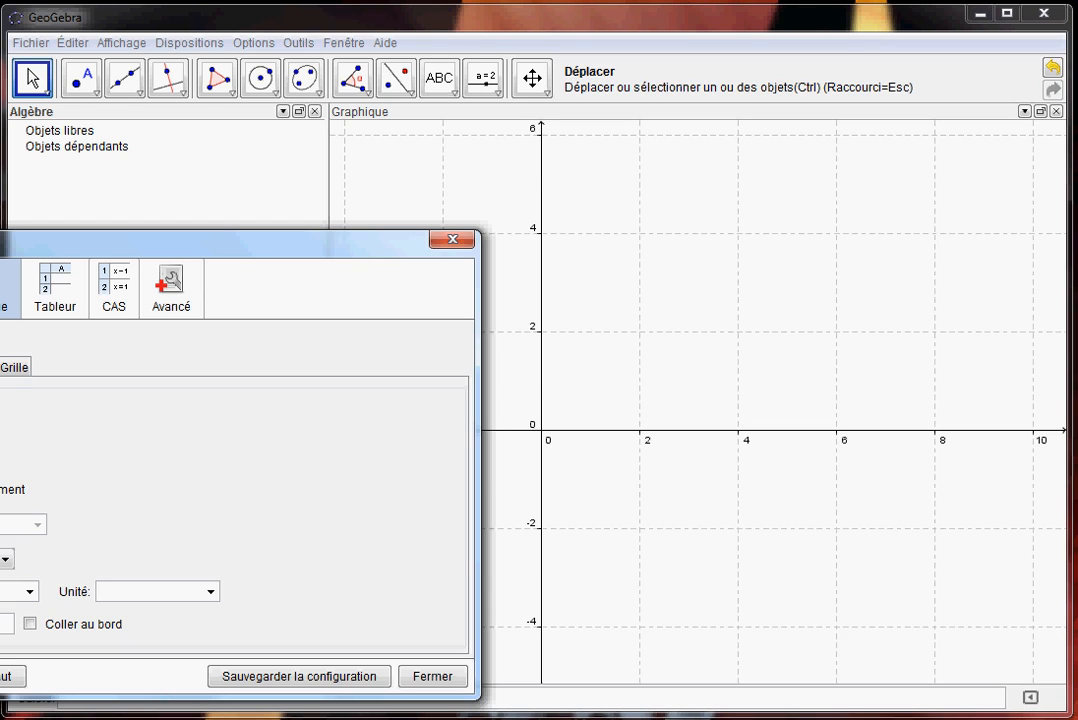
pyautogui.click(0, 524)
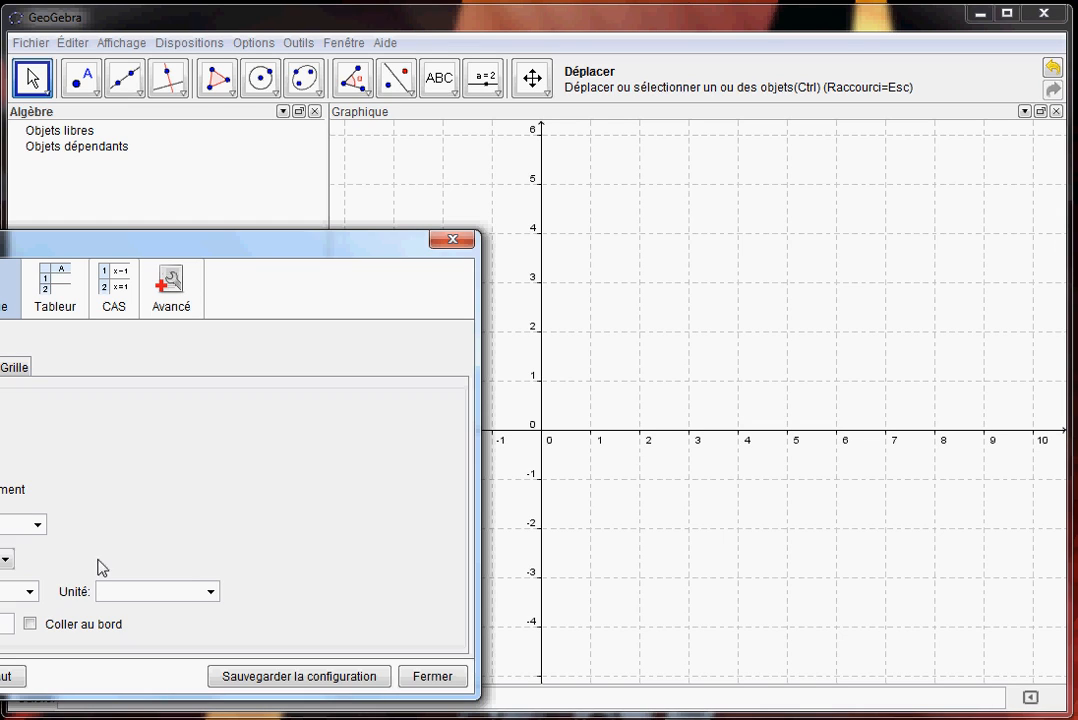
pyautogui.click(337, 680)
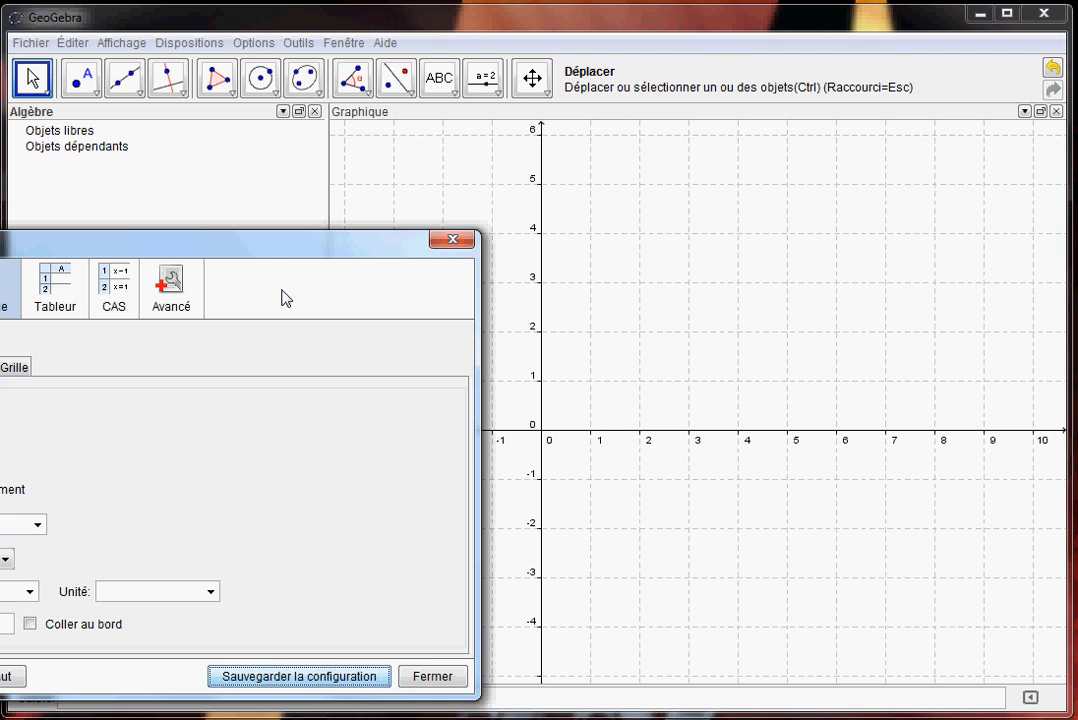
# Review the x-axis and y-axis settings in the configuration and close it.
pyautogui.moveTo(262, 253); pyautogui.dragTo(512, 147)
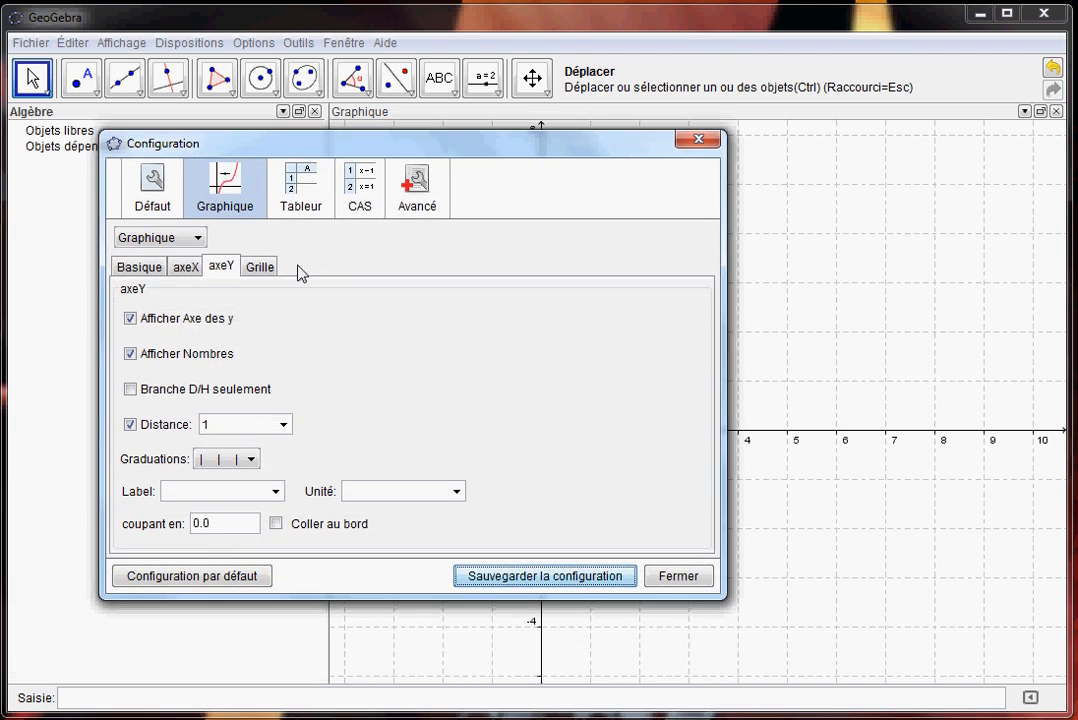
pyautogui.click(190, 268)
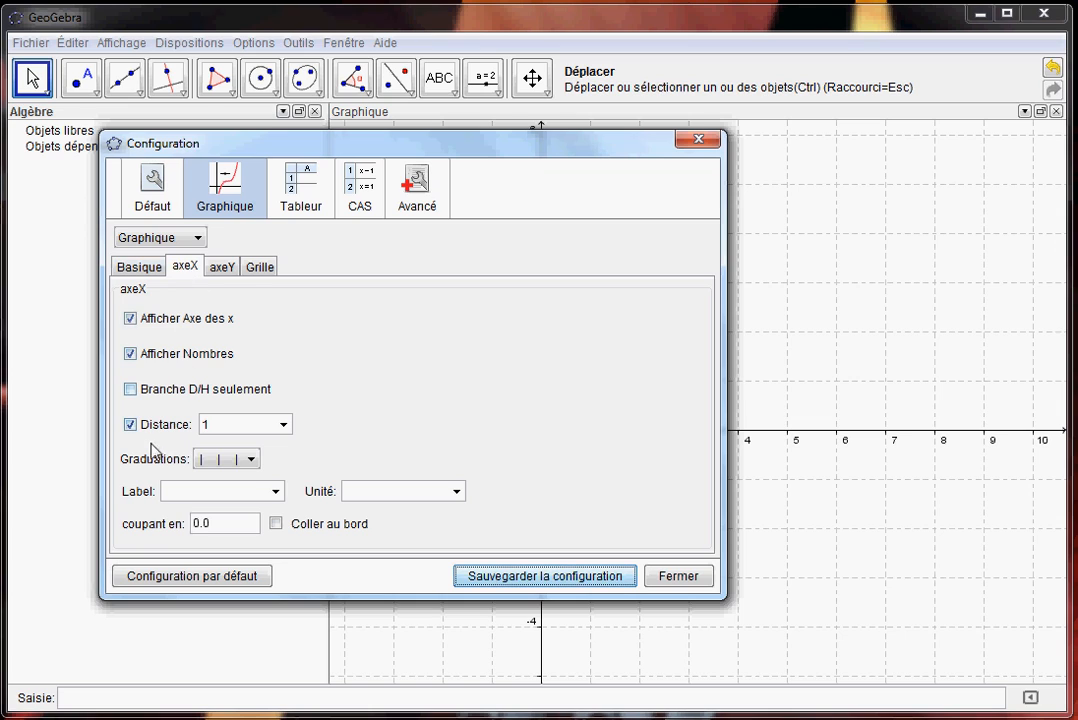
pyautogui.click(221, 267)
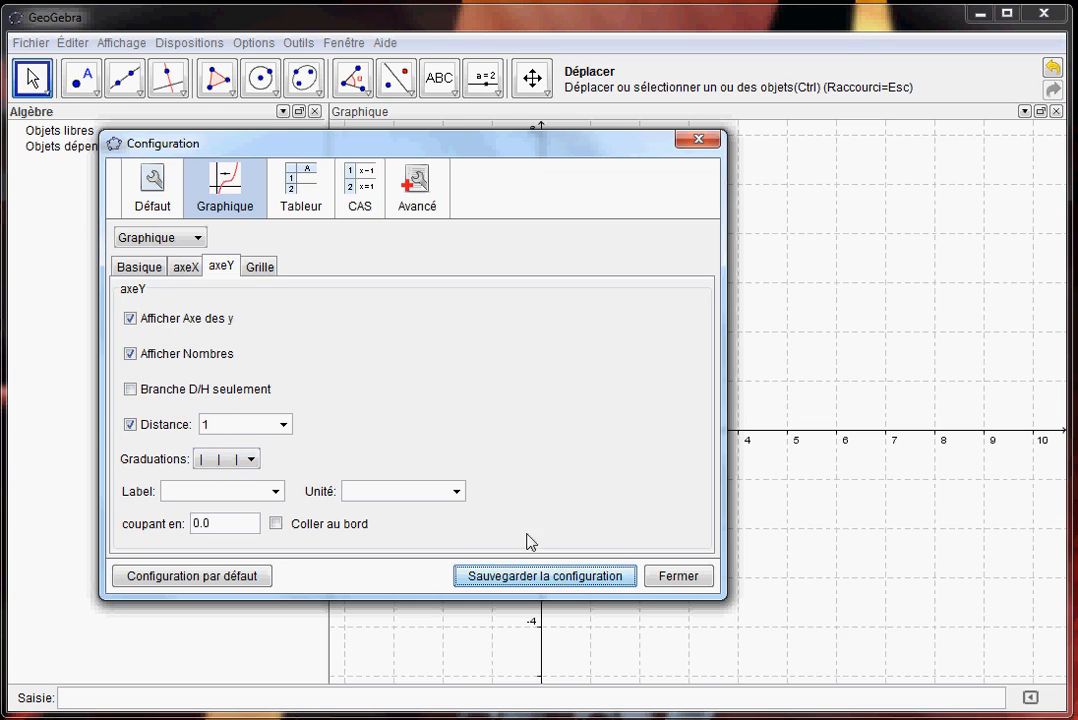
pyautogui.click(684, 578)
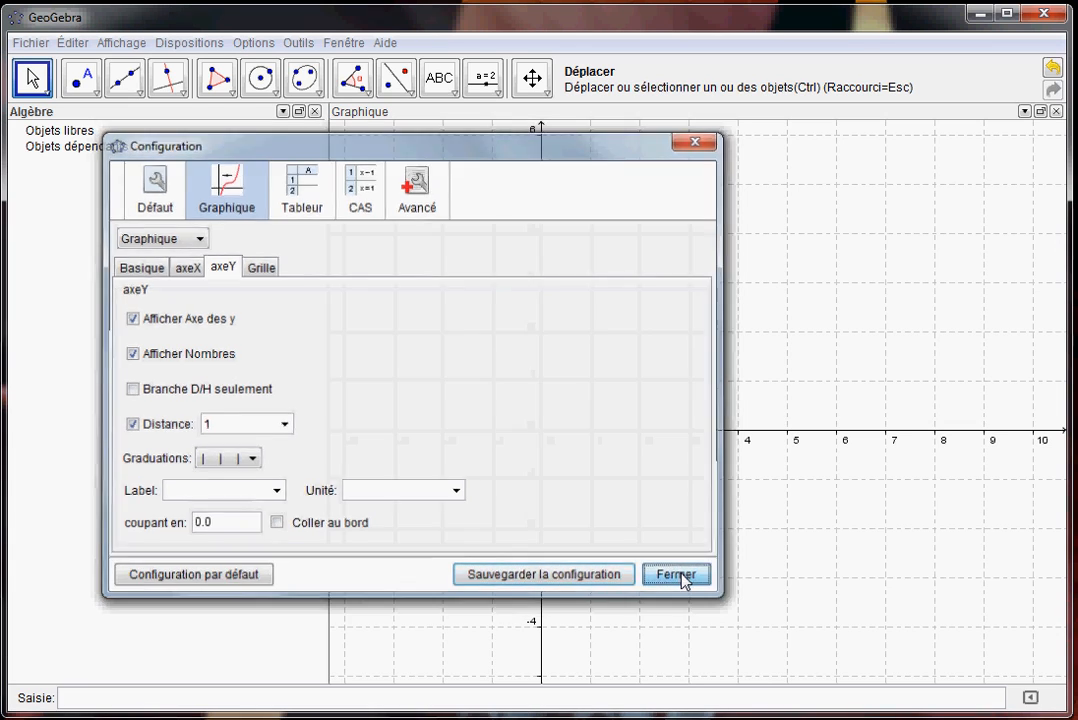
# Zoom the graphics view in and out to examine how the grid and axis graduations behave at different scales.
pyautogui.scroll(2, 755, 334)
pyautogui.scroll(-6, 745, 360)
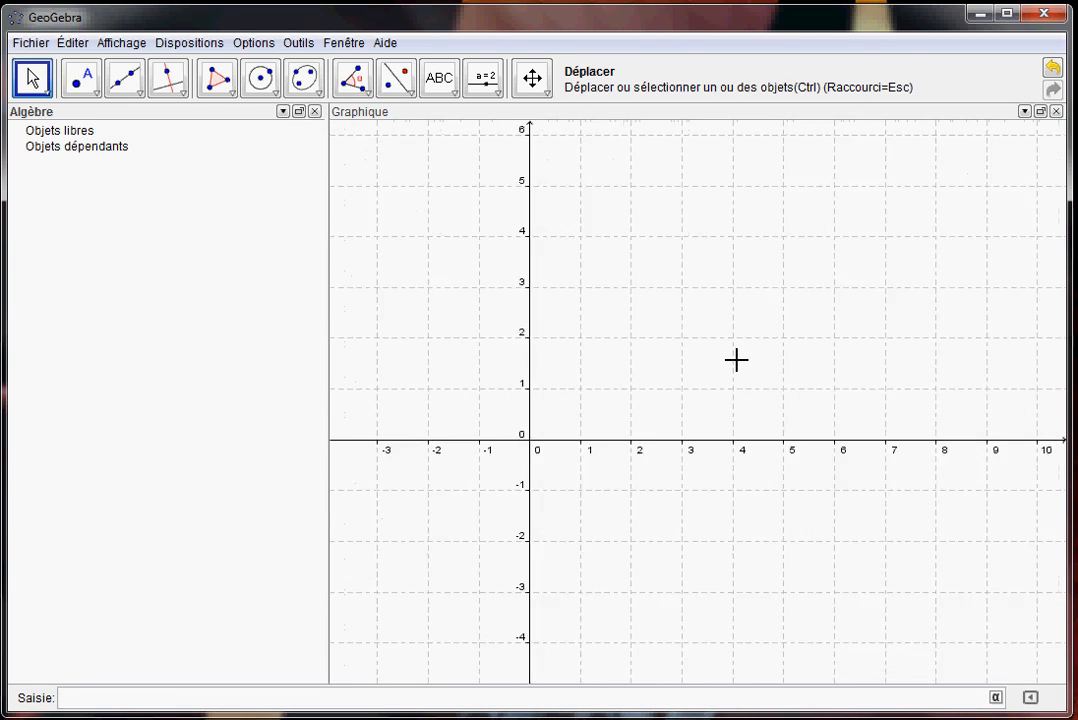
pyautogui.scroll(-3, 732, 418)
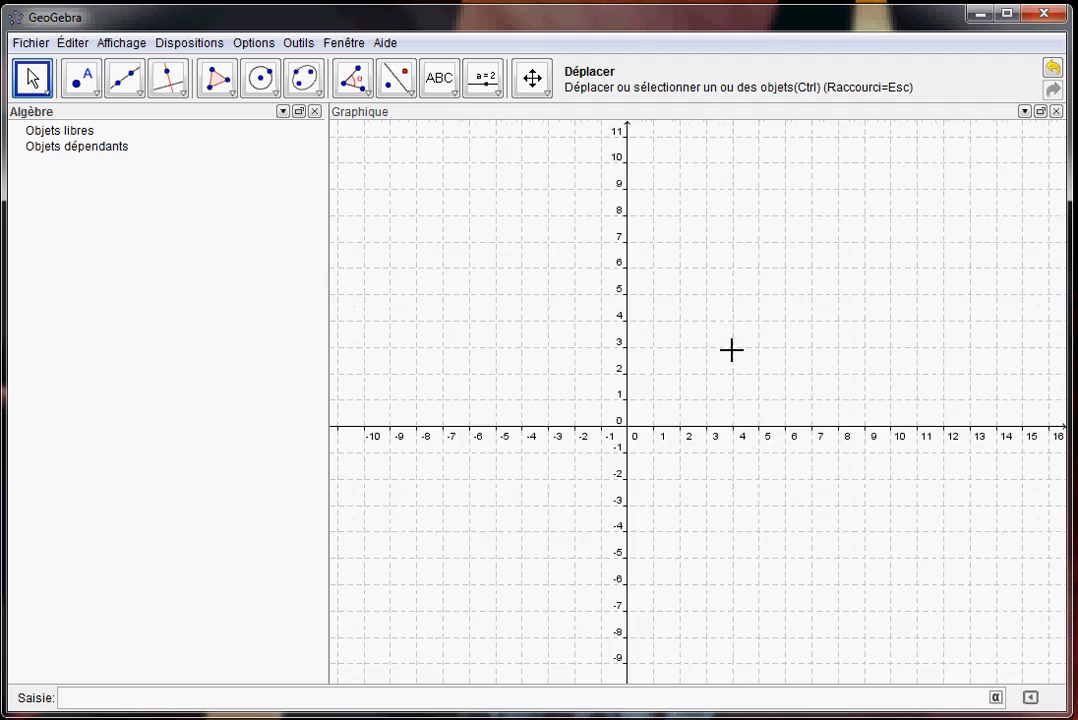
pyautogui.scroll(3, 722, 358)
pyautogui.scroll(-2, 721, 365)
pyautogui.scroll(-4, 722, 388)
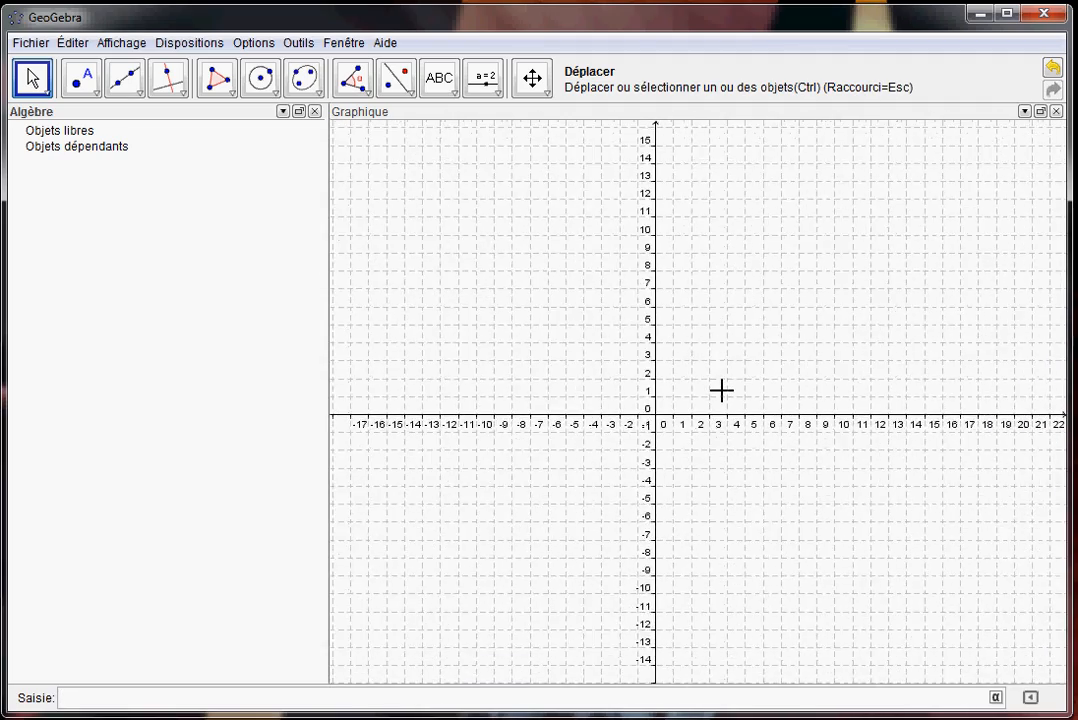
pyautogui.scroll(5, 722, 390)
pyautogui.scroll(3, 716, 391)
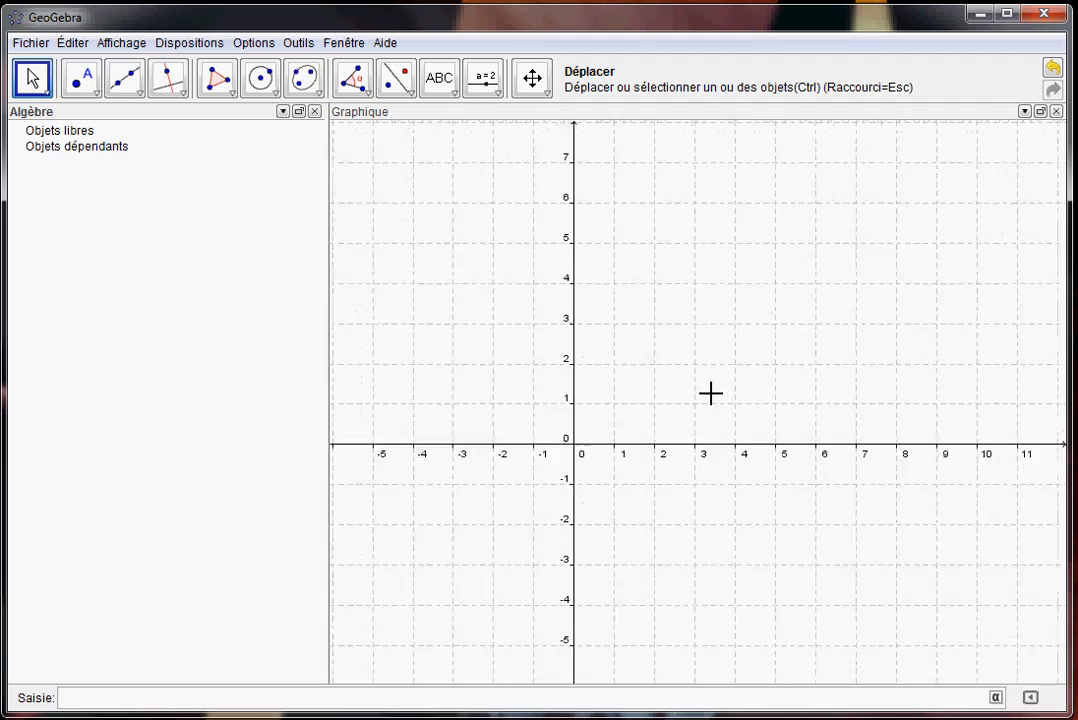
pyautogui.scroll(-5, 710, 394)
pyautogui.scroll(-4, 710, 400)
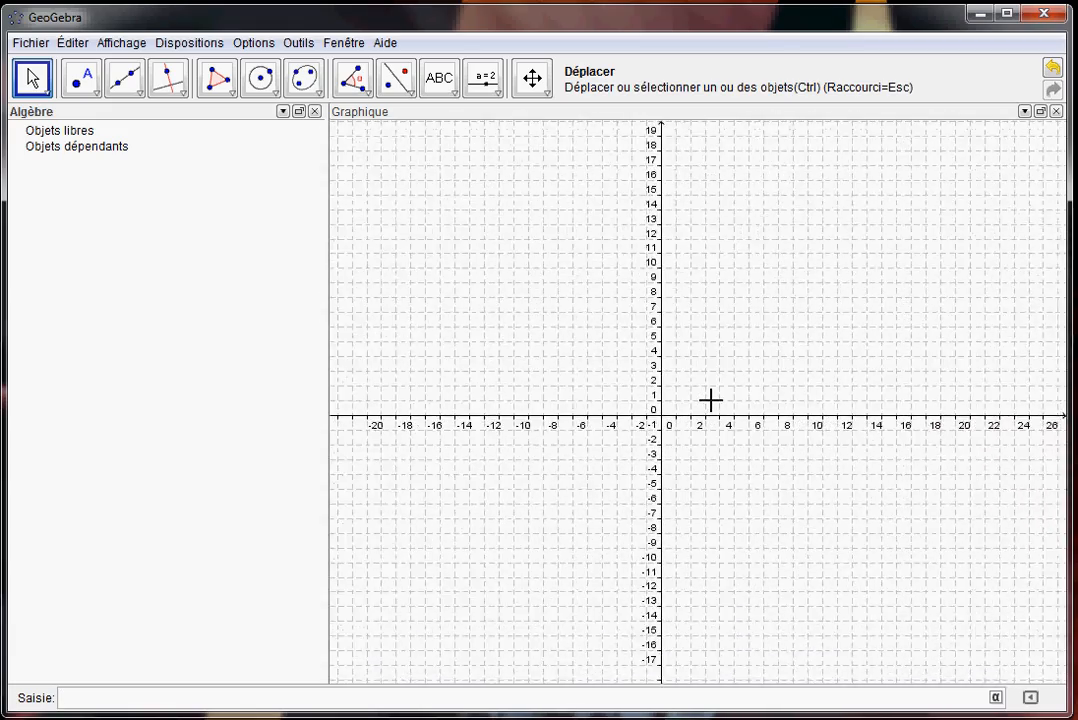
pyautogui.scroll(2, 710, 400)
pyautogui.scroll(2, 710, 400)
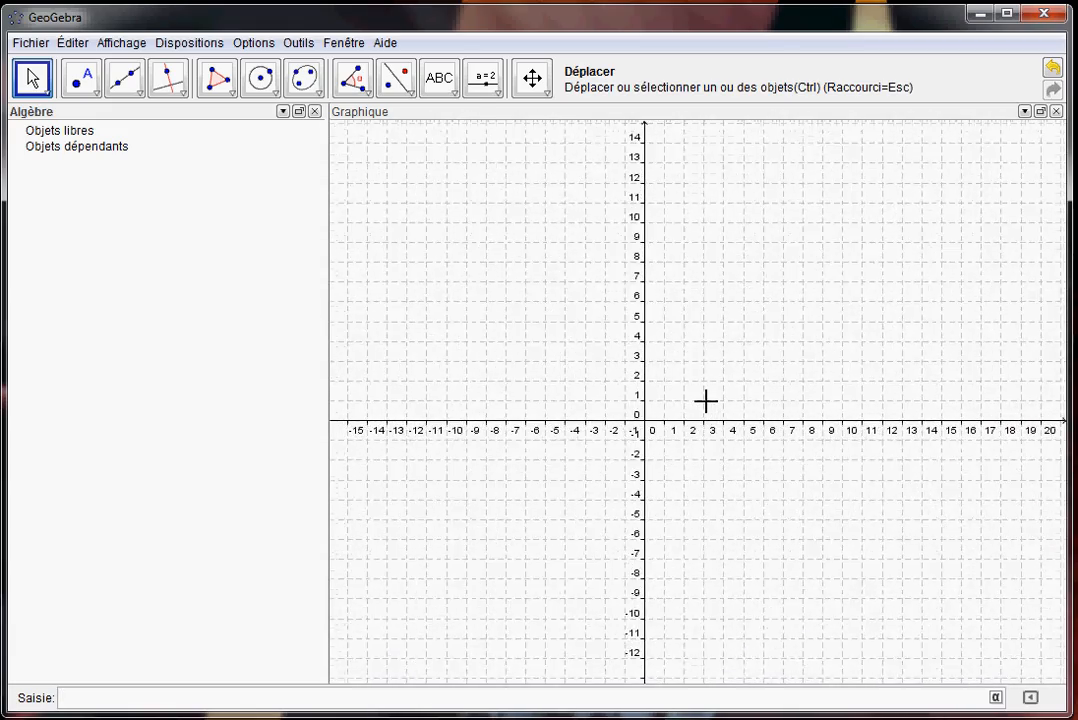
pyautogui.scroll(-3, 705, 400)
pyautogui.scroll(-3, 705, 400)
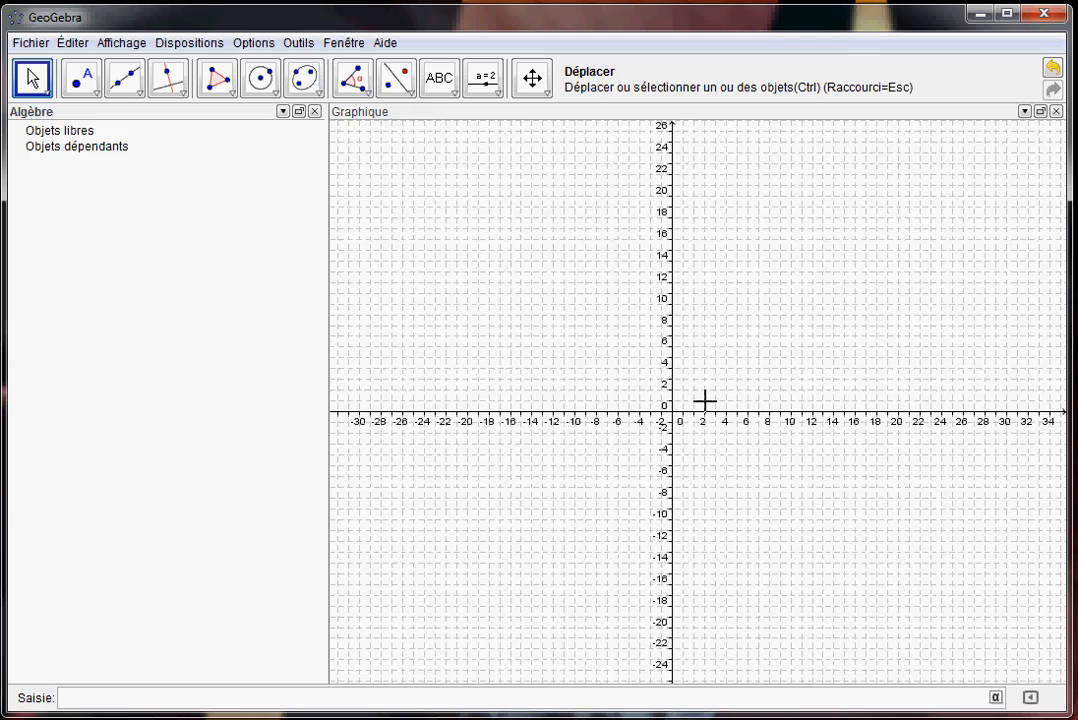
pyautogui.scroll(3, 704, 399)
pyautogui.scroll(6, 704, 399)
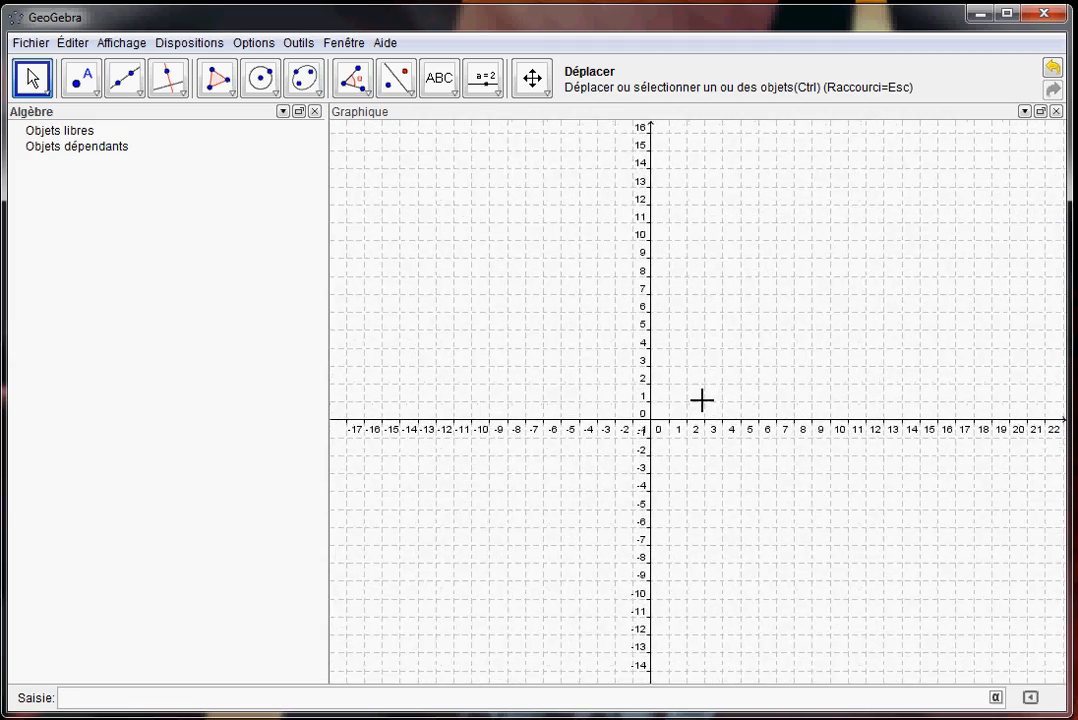
pyautogui.scroll(2, 697, 399)
pyautogui.scroll(-1, 695, 397)
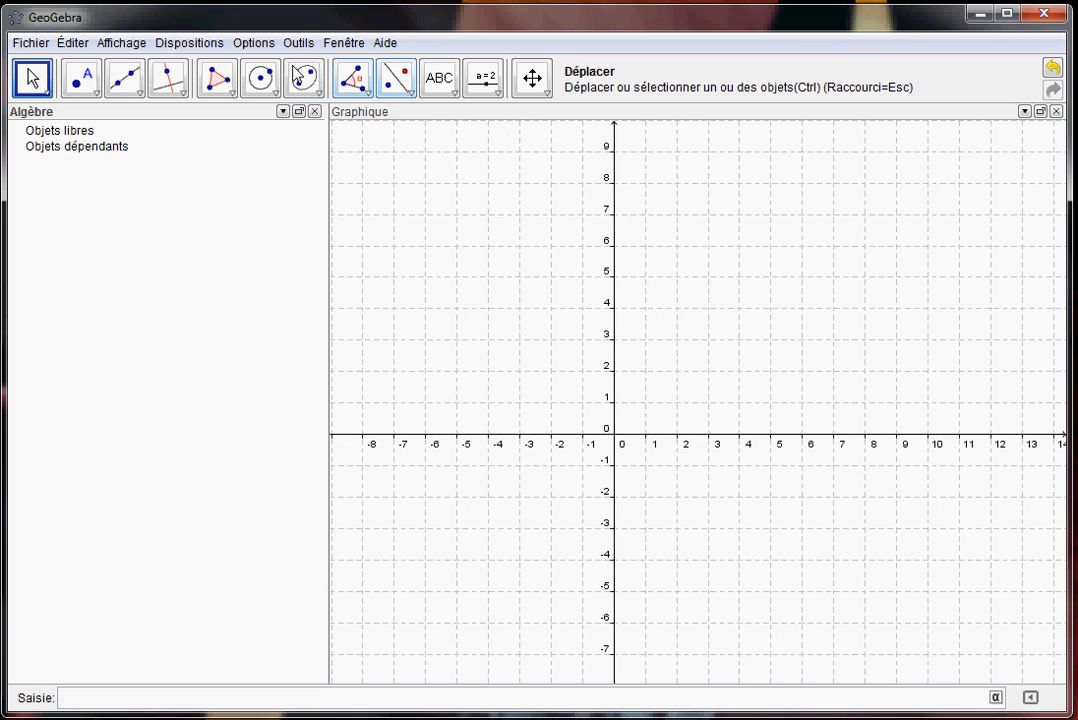
# Try a font size of 20 points and restore it to 12 points.
pyautogui.click(254, 44)
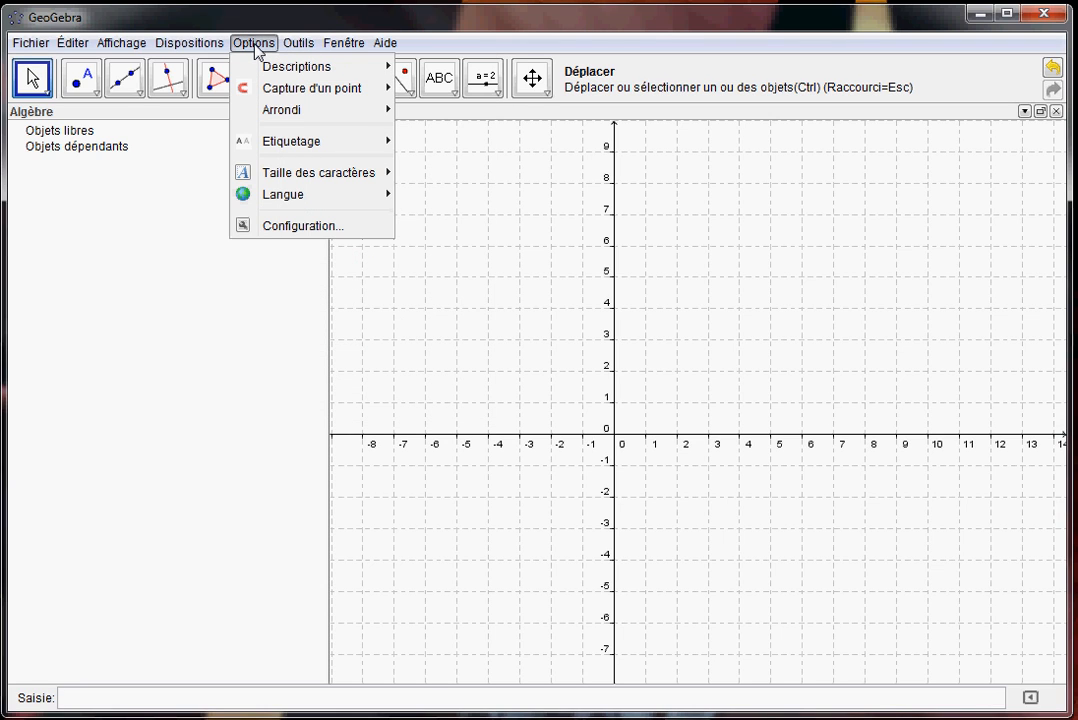
pyautogui.moveTo(286, 180)
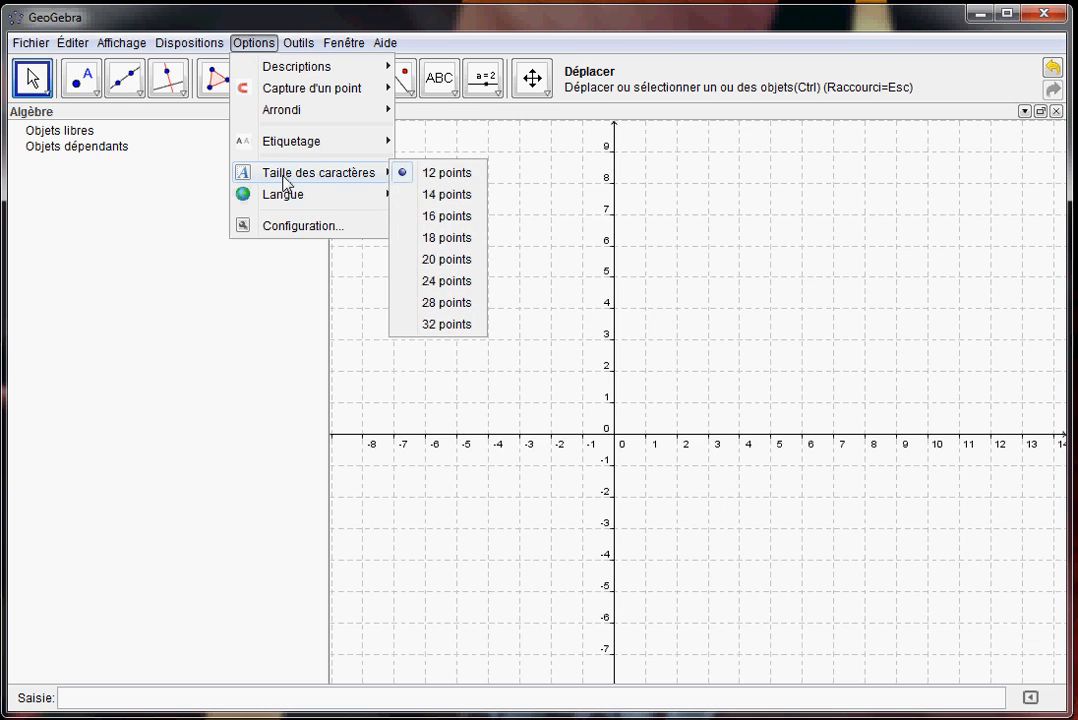
pyautogui.click(452, 259)
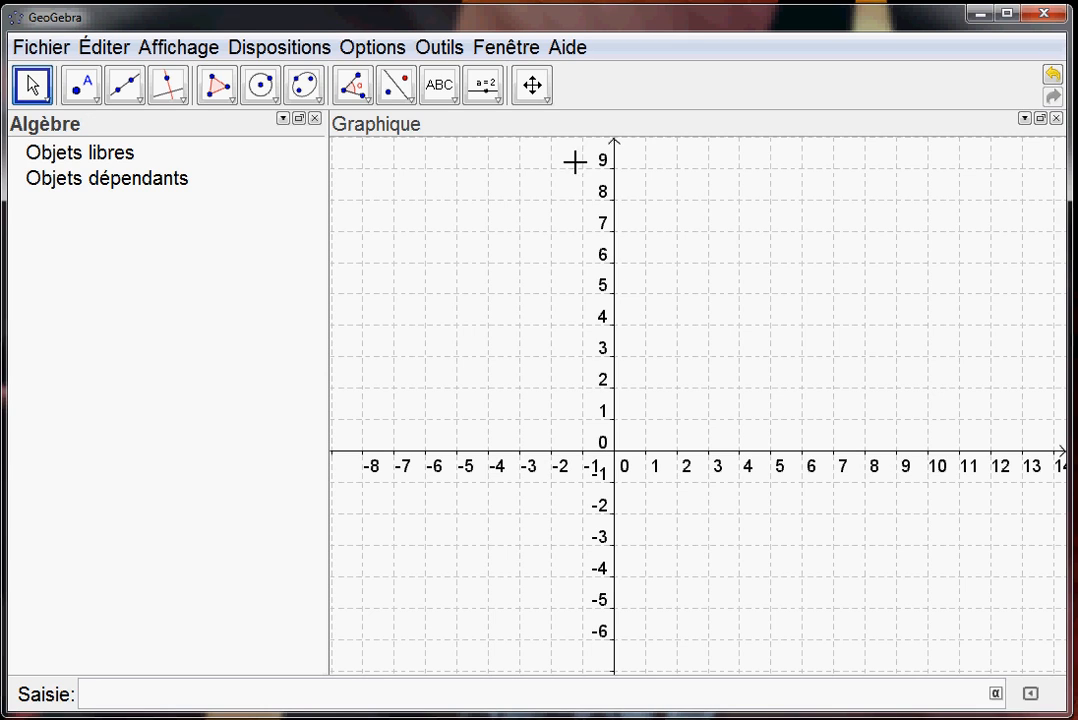
pyautogui.click(373, 47)
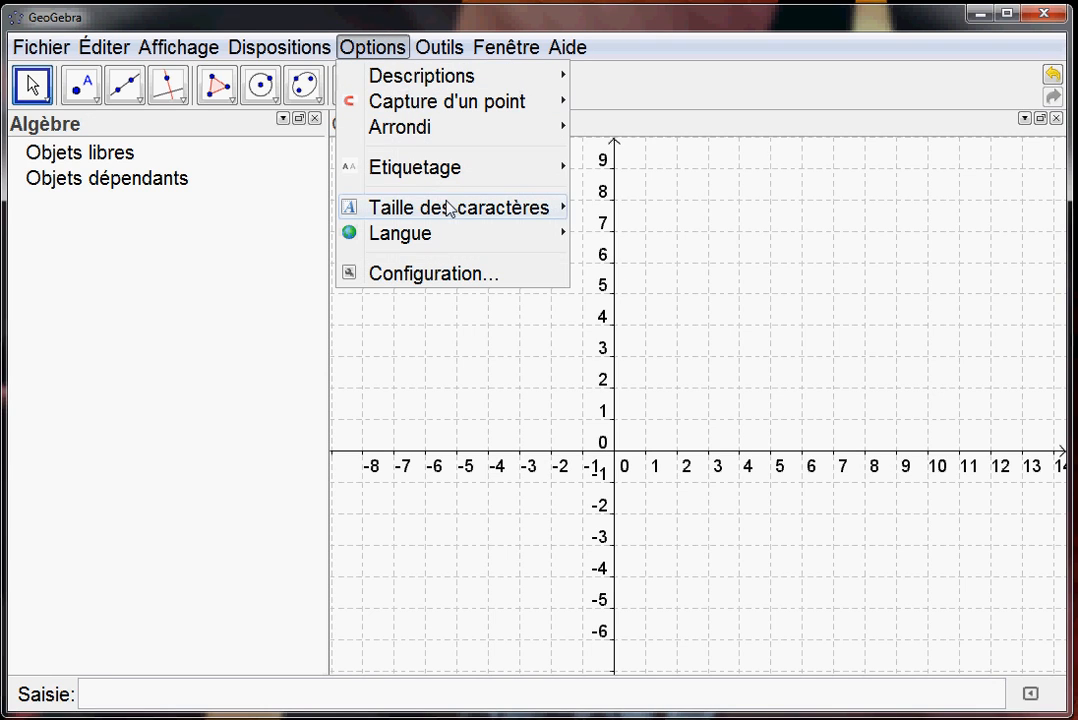
pyautogui.moveTo(458, 212)
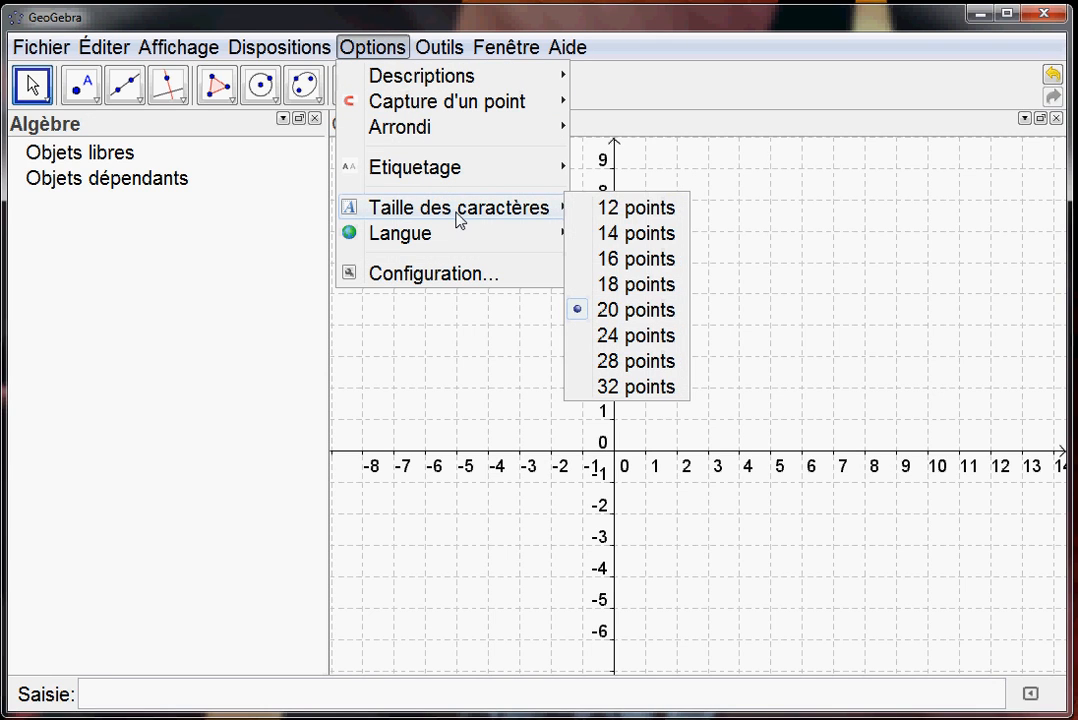
pyautogui.click(603, 207)
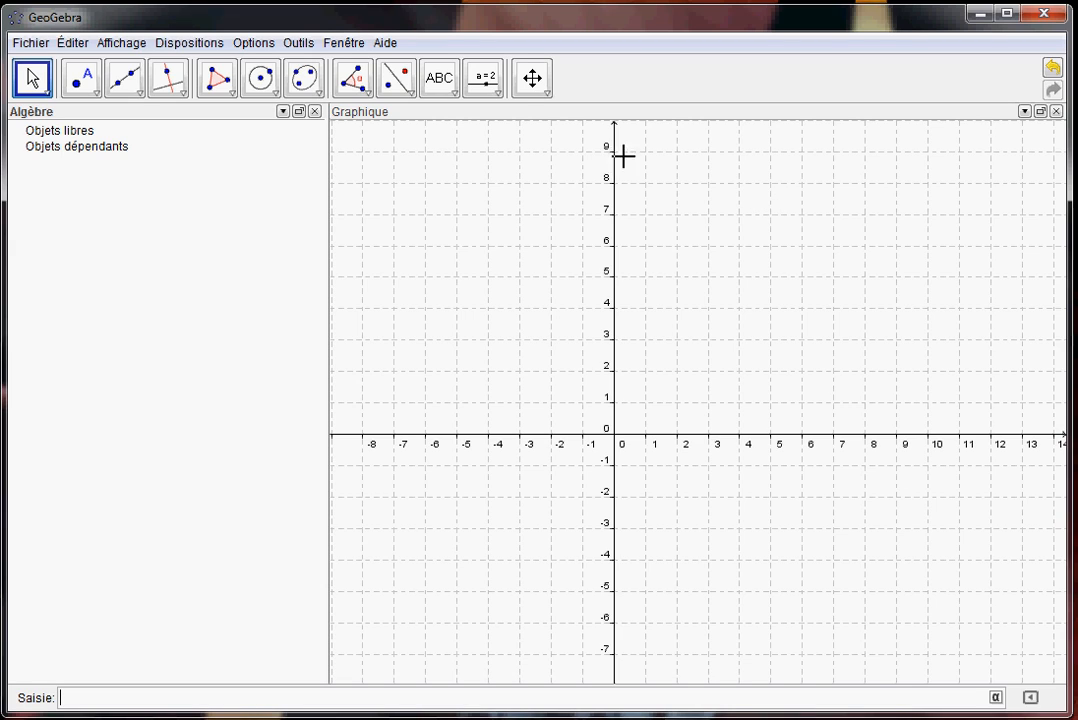
# Draw a triangle with the Polygon tool, placing vertices A at (2, 3), B at (6, 7) and C at (7, 4).
pyautogui.click(220, 80)
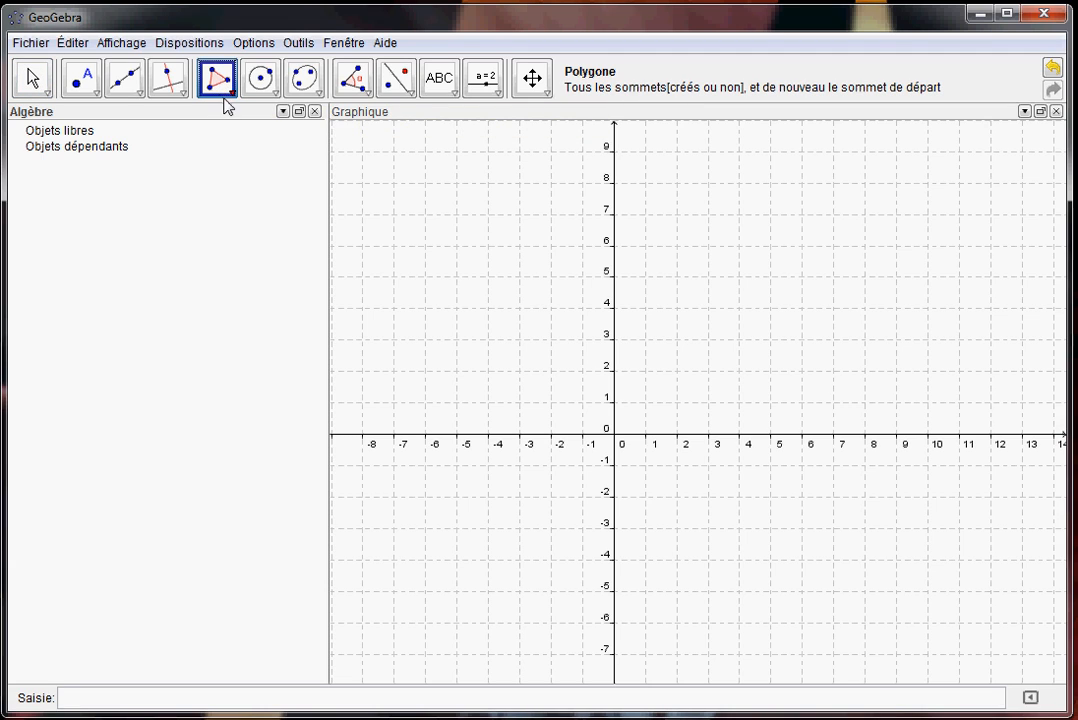
pyautogui.click(230, 93)
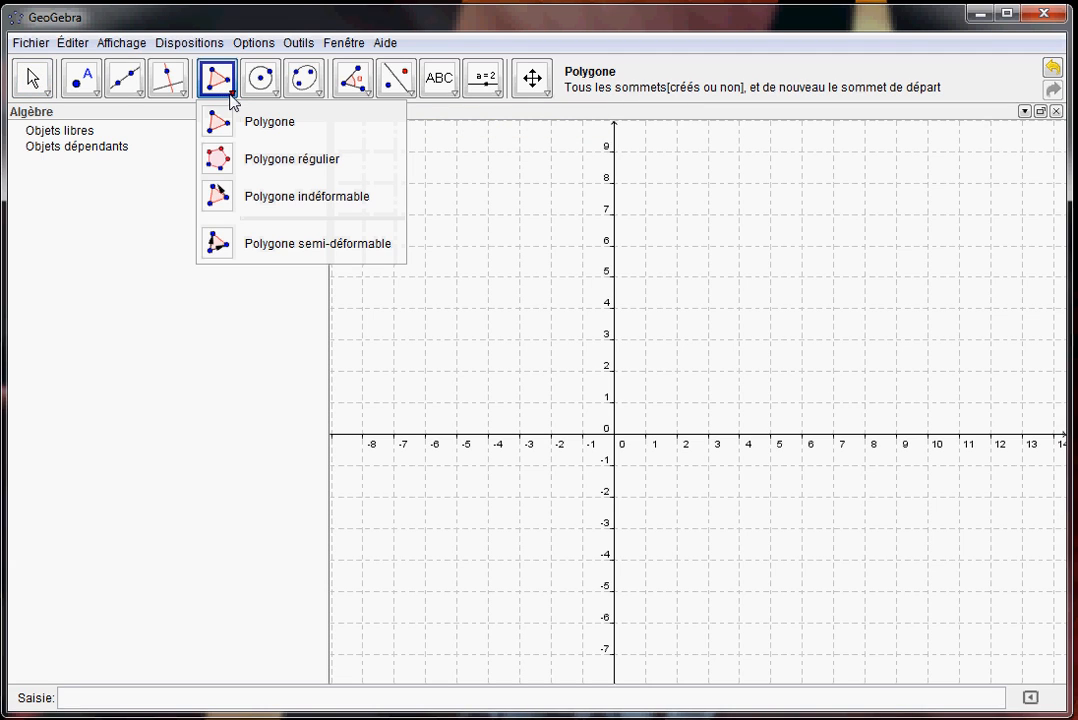
pyautogui.click(280, 127)
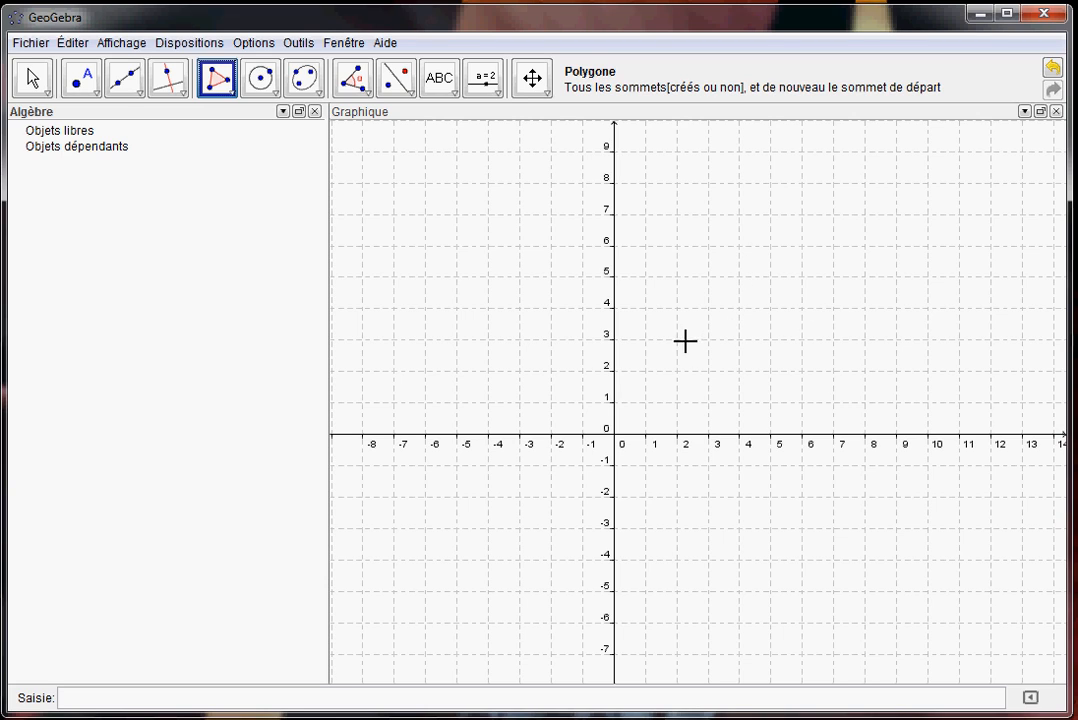
pyautogui.click(677, 341)
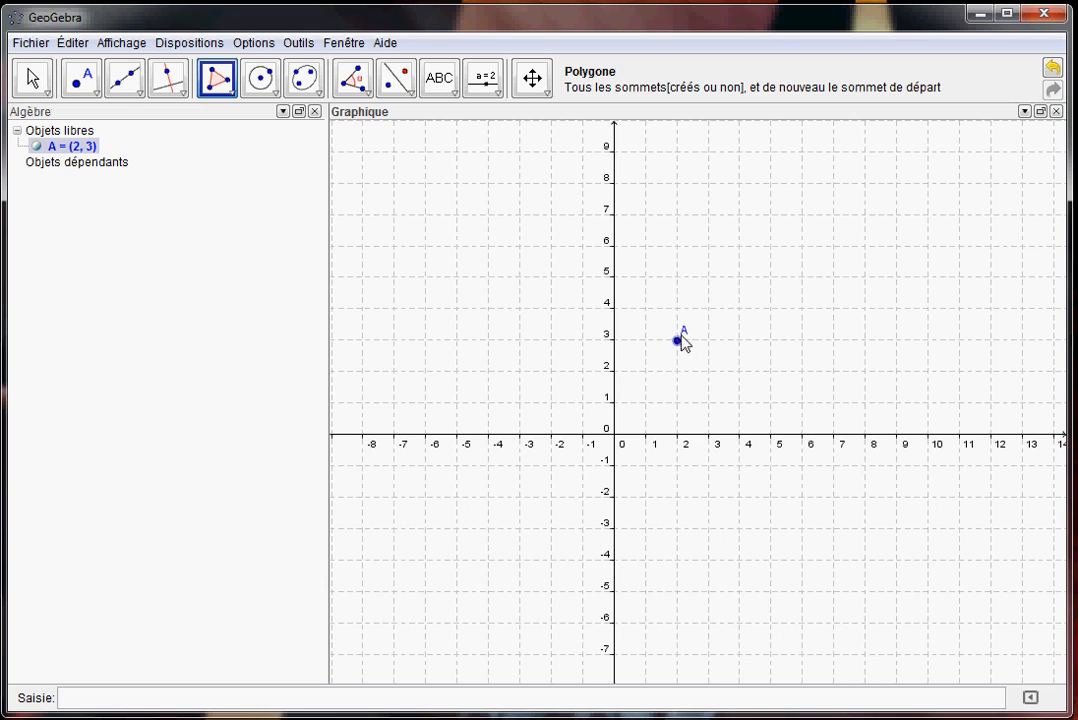
pyautogui.click(803, 214)
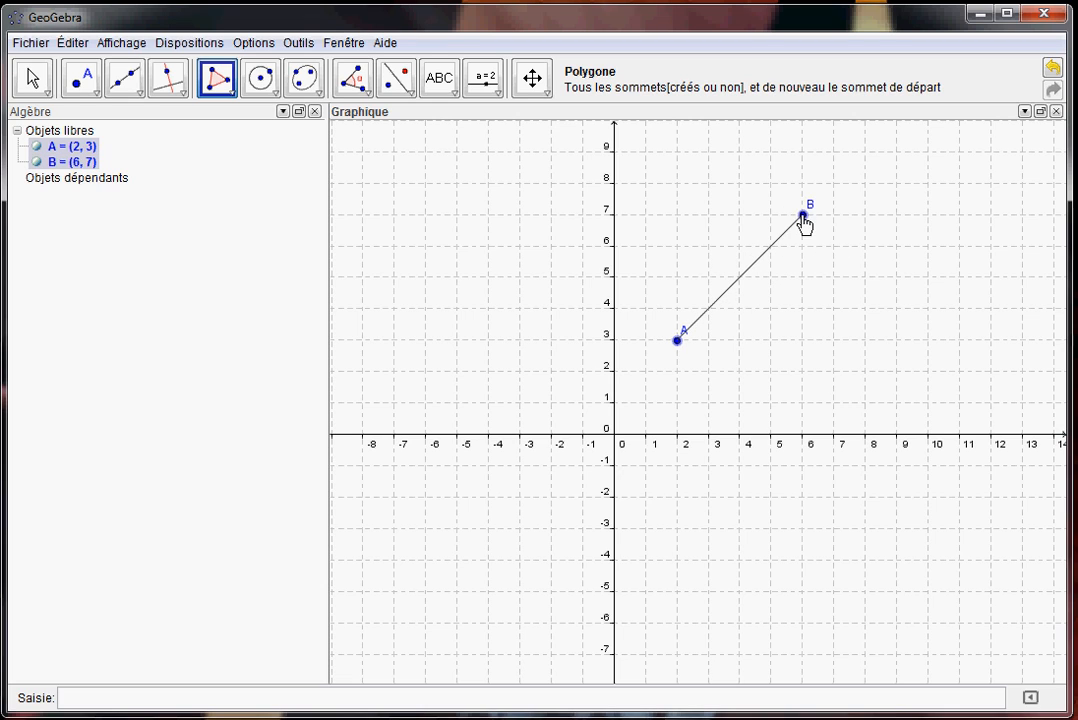
pyautogui.click(837, 309)
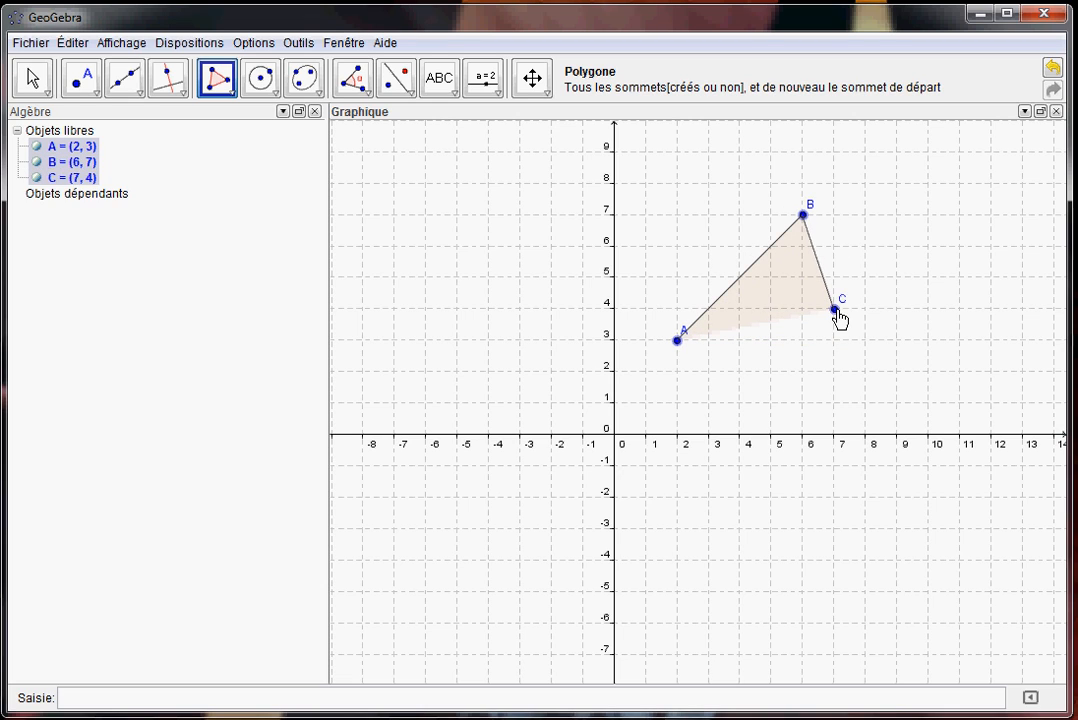
pyautogui.click(680, 342)
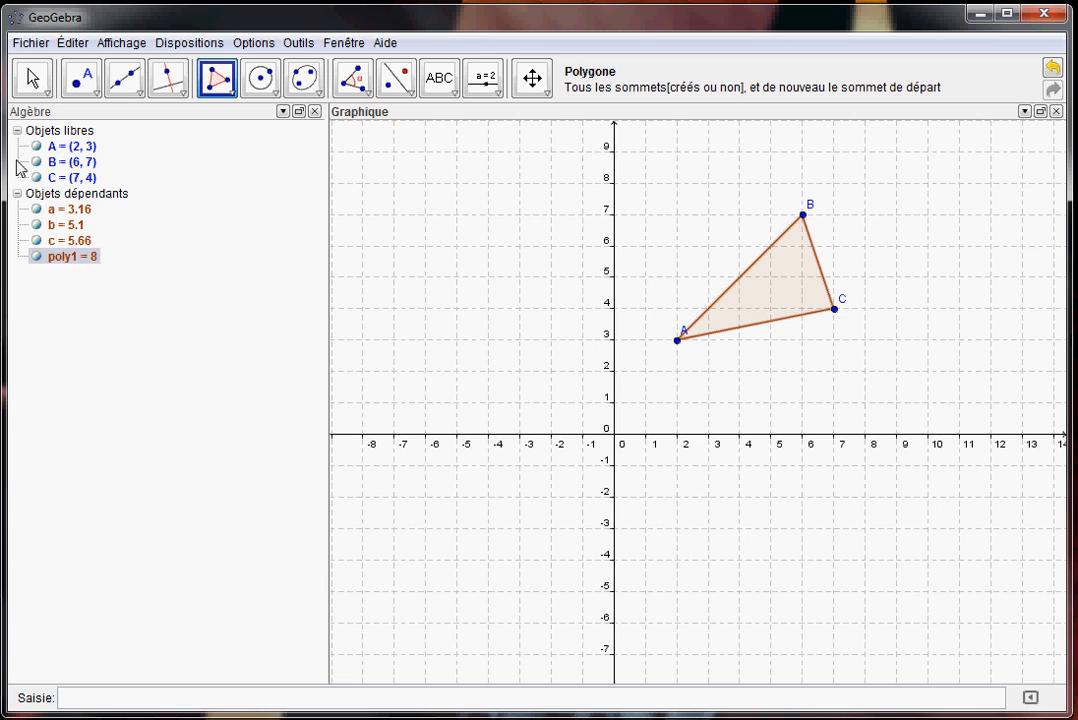
# Examine the coordinates of the triangle's vertices A, B and C in the list of free objects.
pyautogui.click(86, 148)
pyautogui.click(90, 160)
pyautogui.click(90, 176)
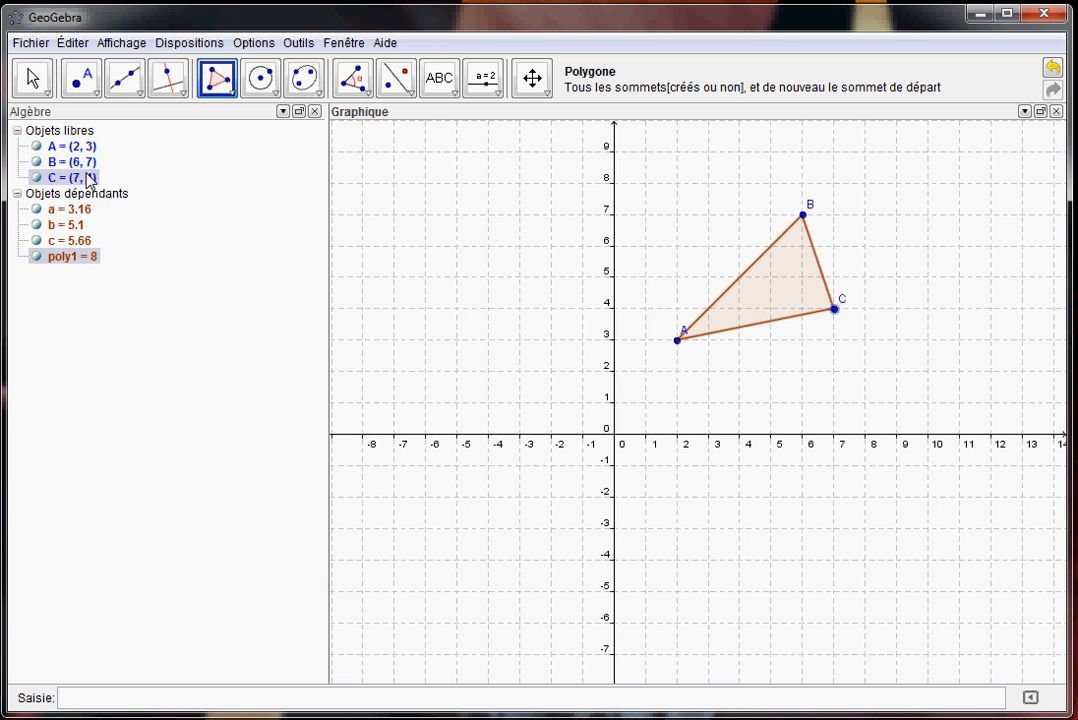
# Match the listed entries of vertices A and B with their points on the drawn triangle.
pyautogui.click(88, 147)
pyautogui.click(98, 160)
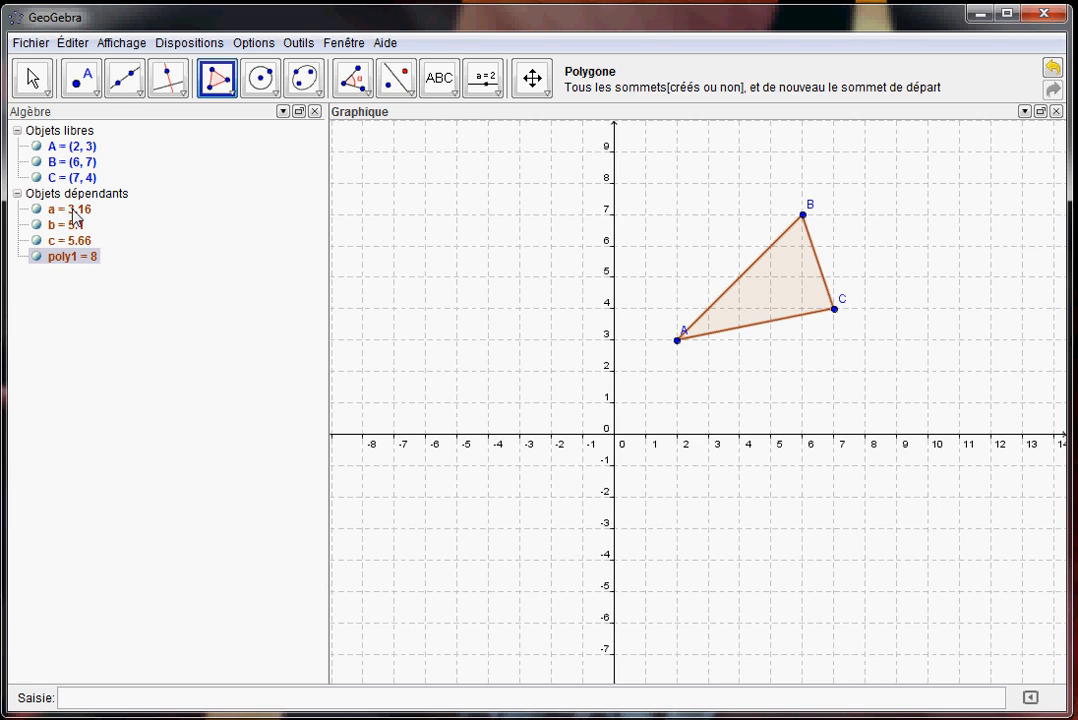
pyautogui.click(677, 341)
# Draw a vector from (8, 8) to (11, 6) beside the triangle with the Vecteur tool.
pyautogui.click(127, 92)
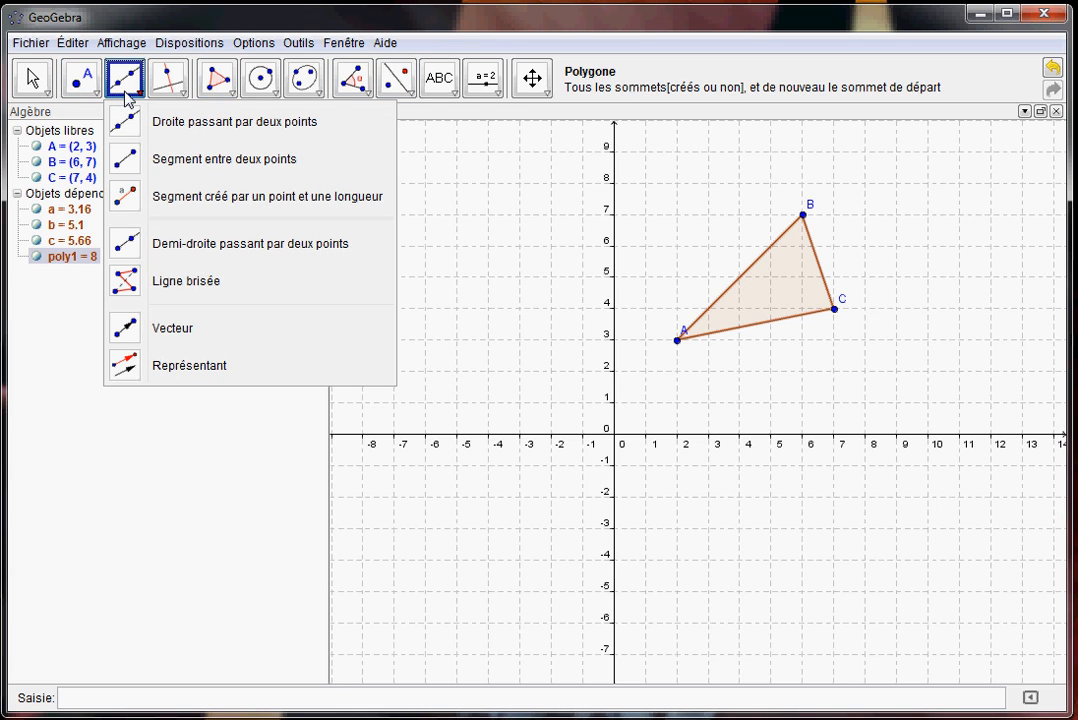
pyautogui.click(221, 491)
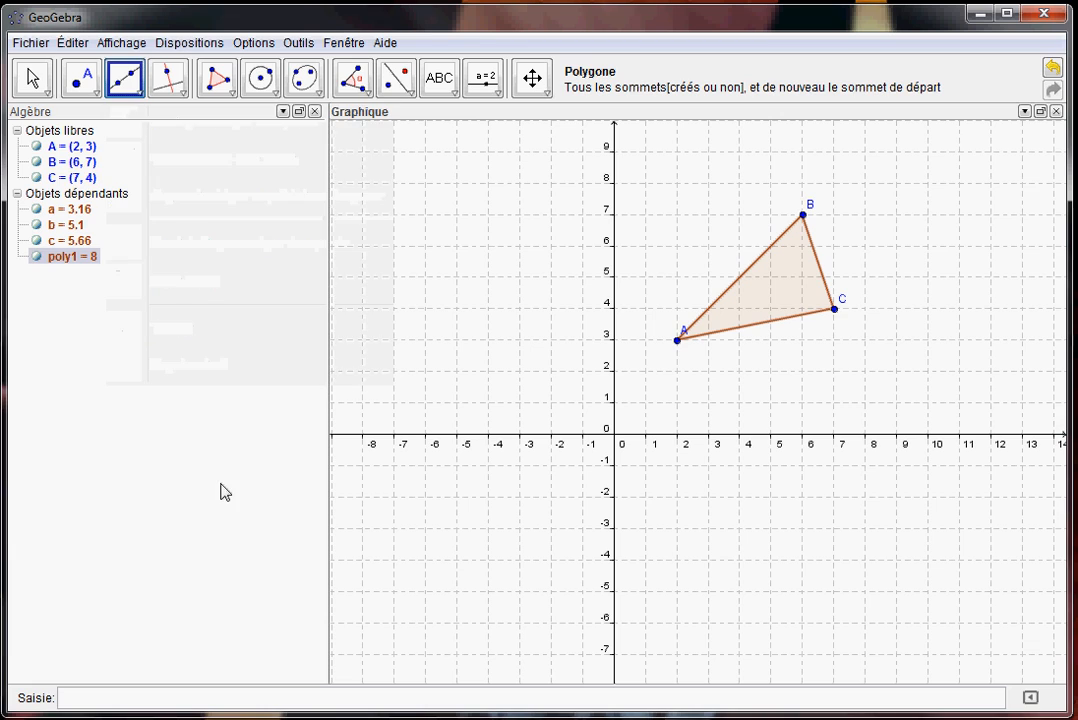
pyautogui.click(143, 97)
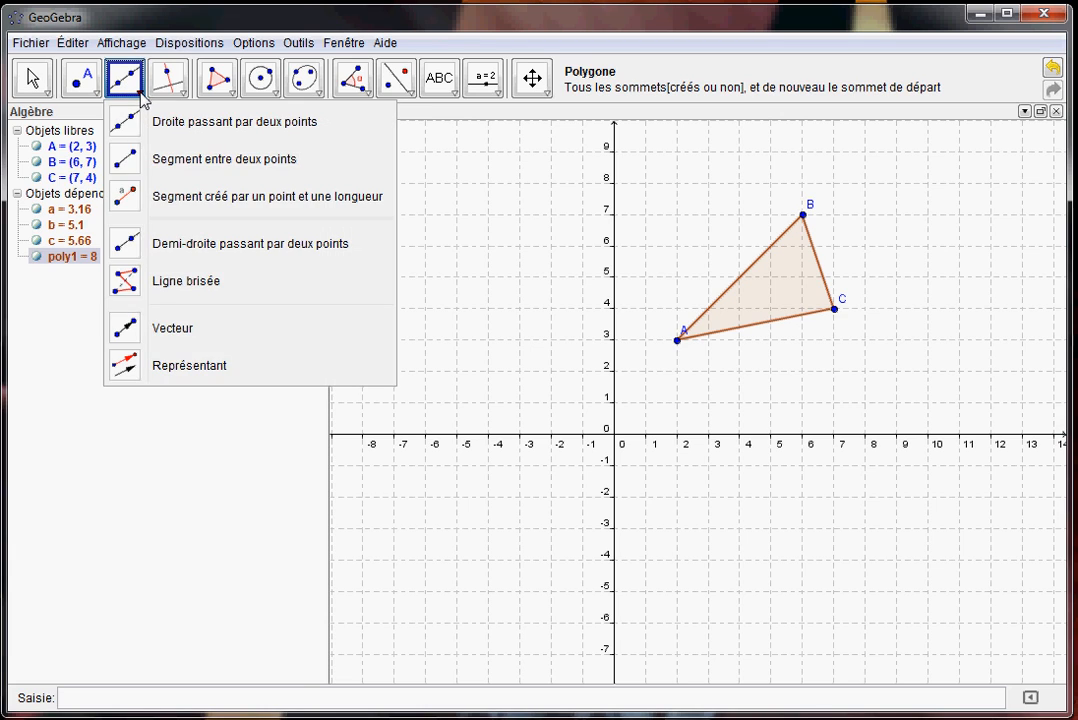
pyautogui.click(168, 333)
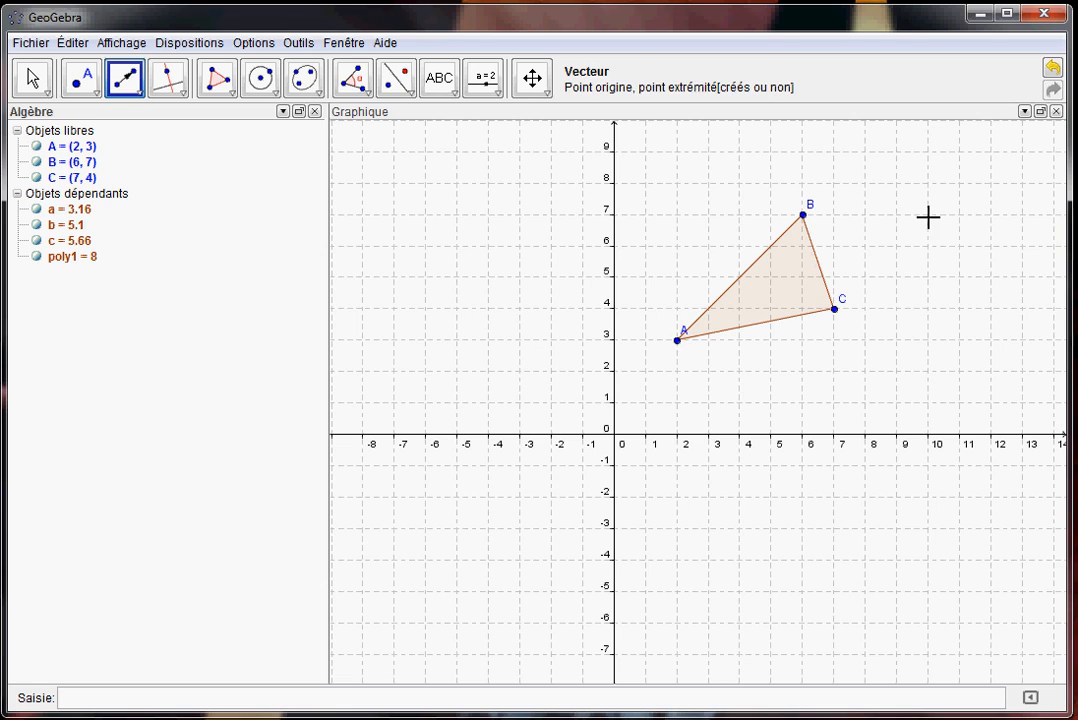
pyautogui.click(865, 183)
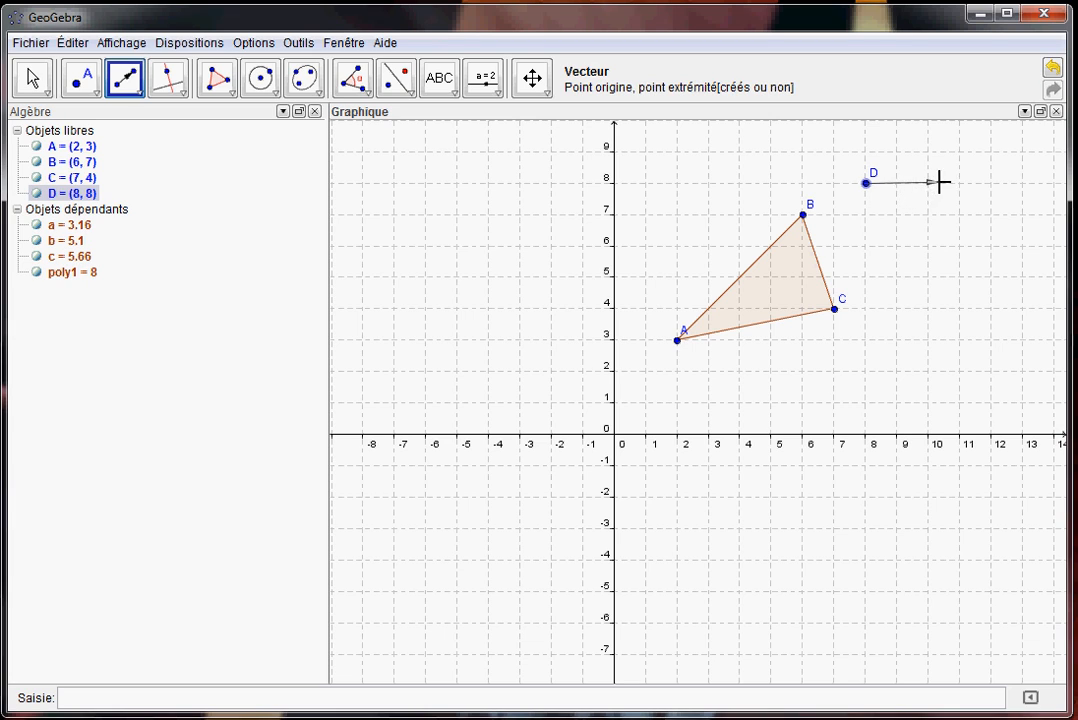
pyautogui.click(958, 245)
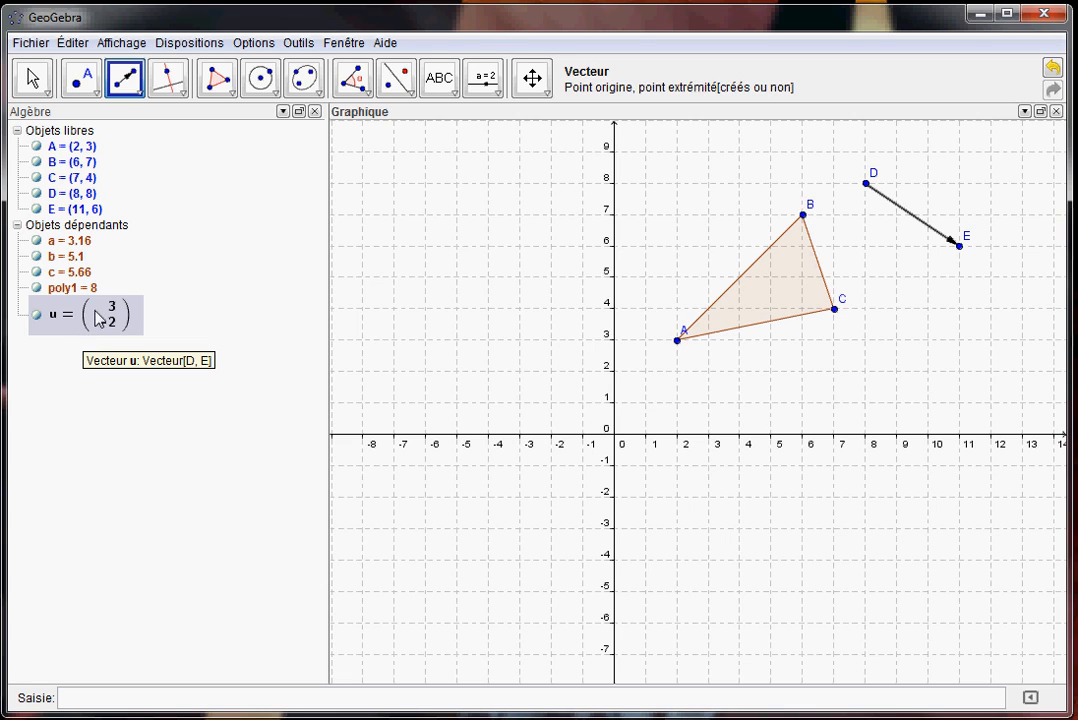
# Translate the triangle by the drawn vector with the command Translation[poly1,u].
pyautogui.click(347, 694)
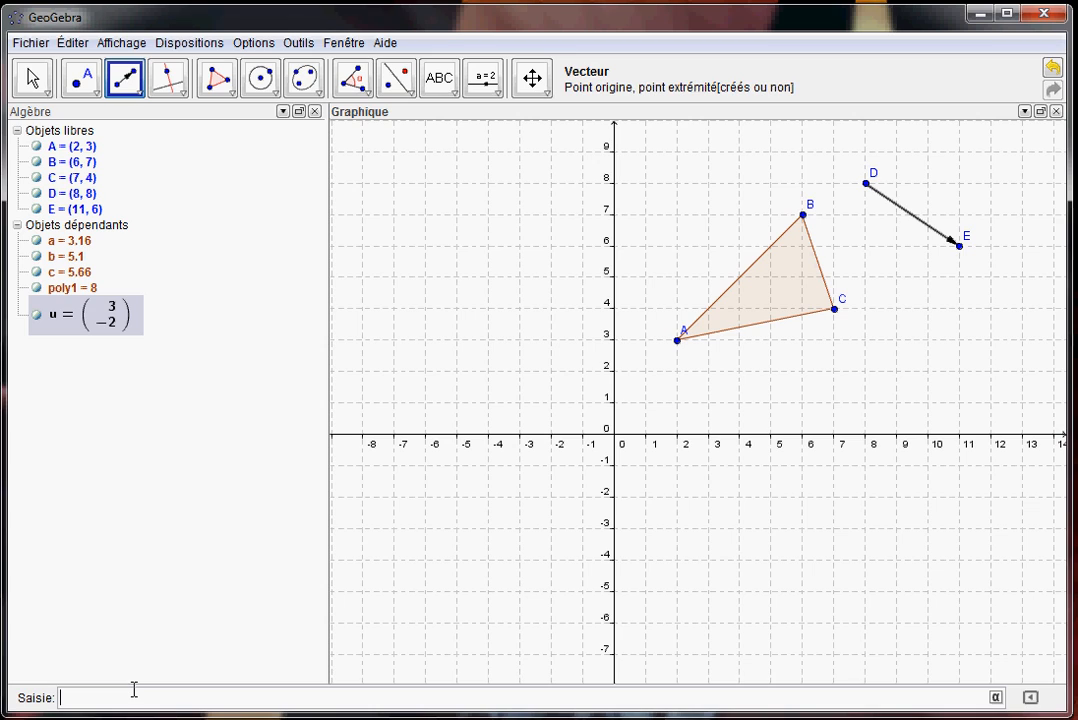
pyautogui.write('tra')
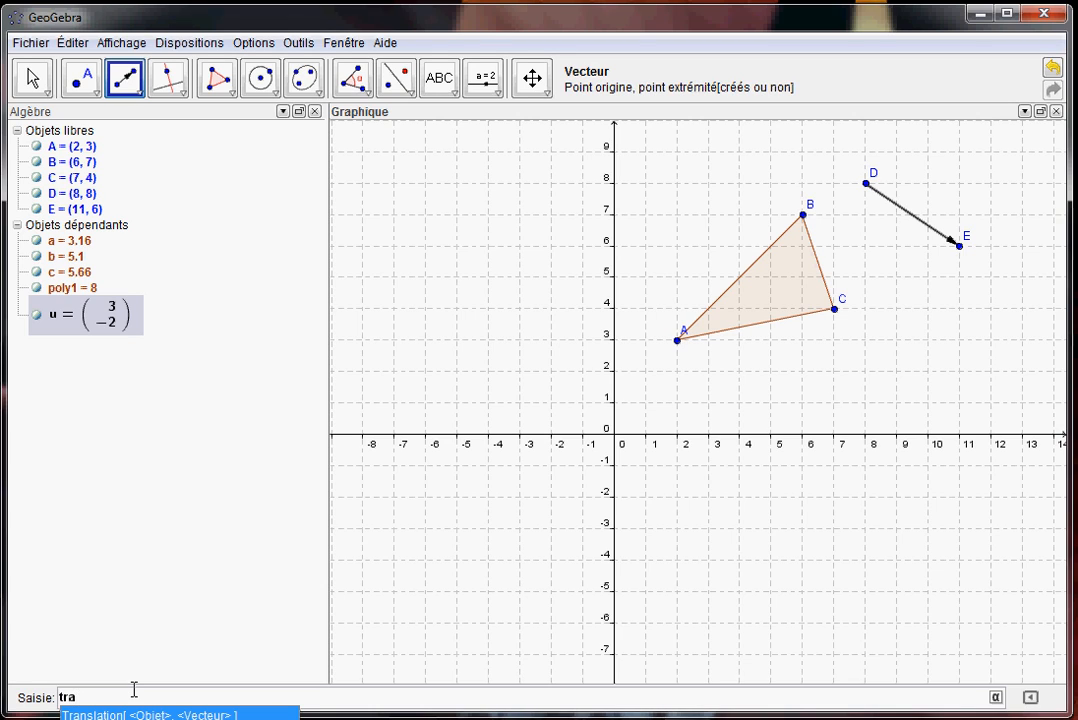
pyautogui.write('ns')
pyautogui.press('Return')
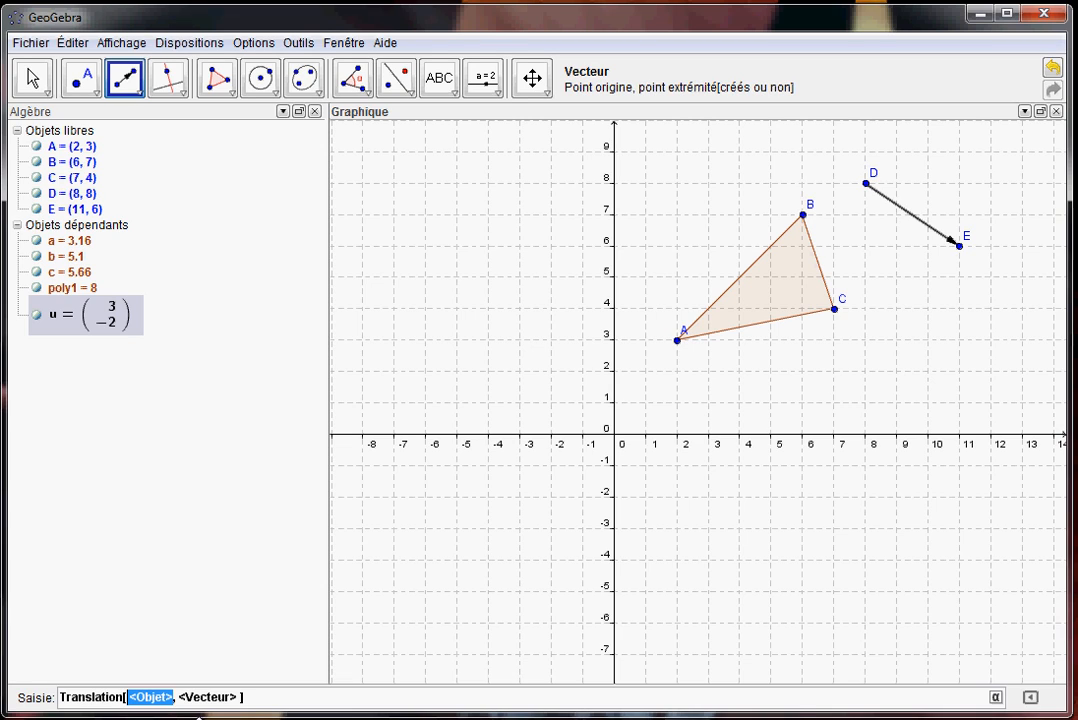
pyautogui.write('poly')
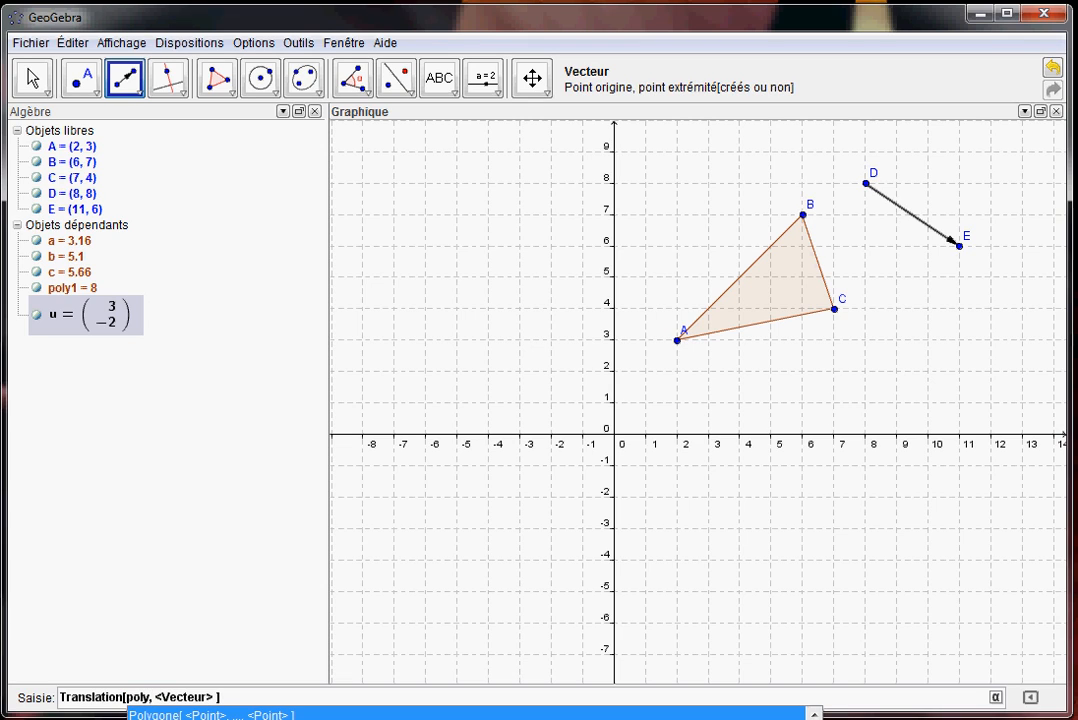
pyautogui.write('1')
pyautogui.press('Tab')
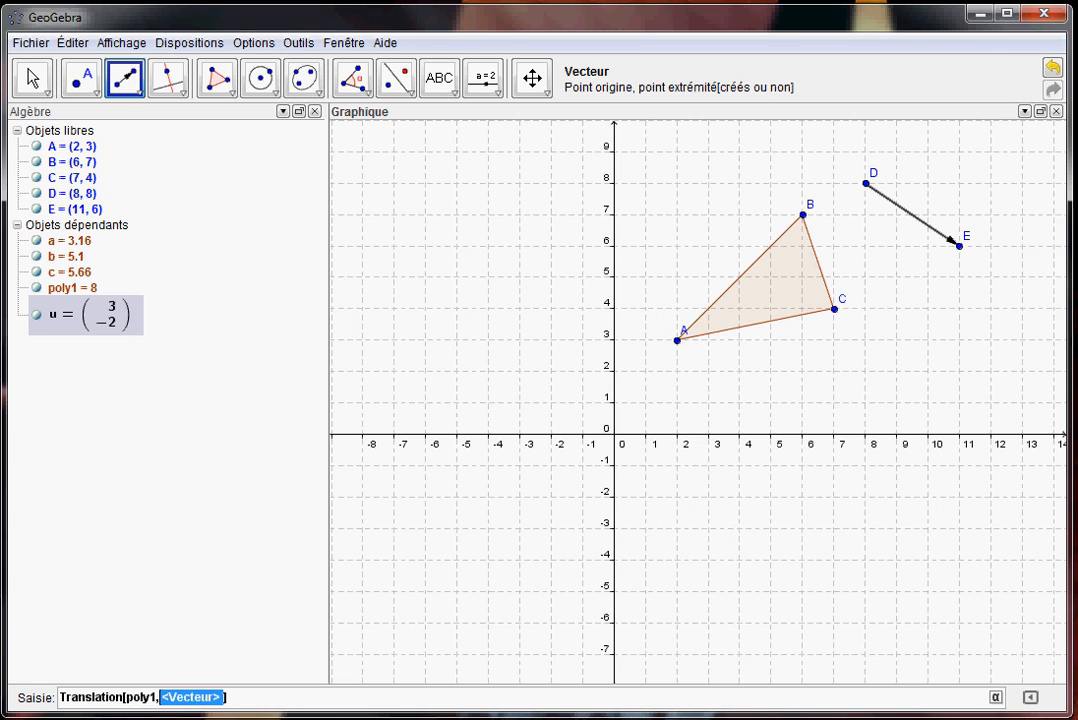
pyautogui.write('u')
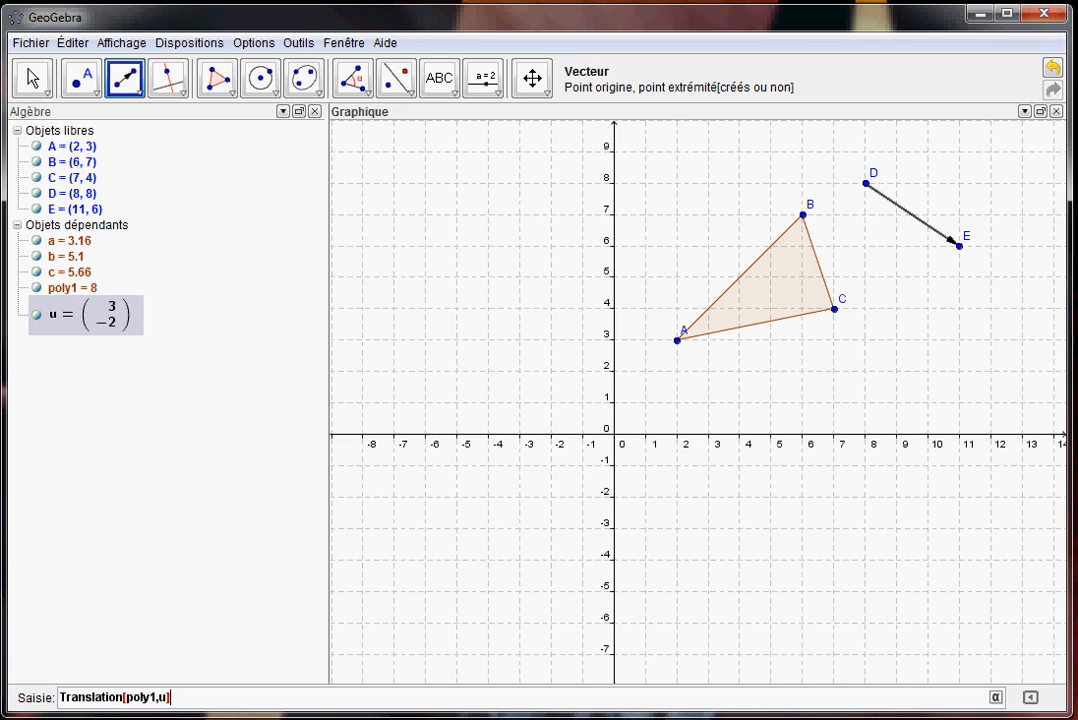
pyautogui.press('Return')
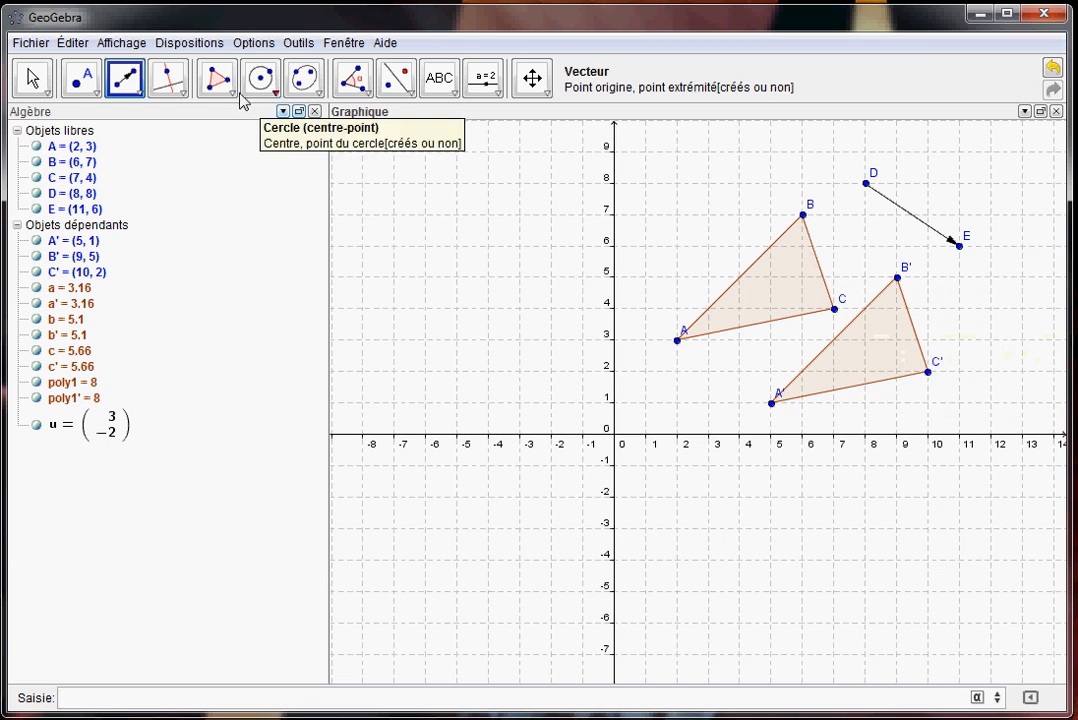
# Move the original triangle around the grid, leaving its vertices A at (1, 3), B at (5, 7) and C at (6, 4).
pyautogui.click(36, 79)
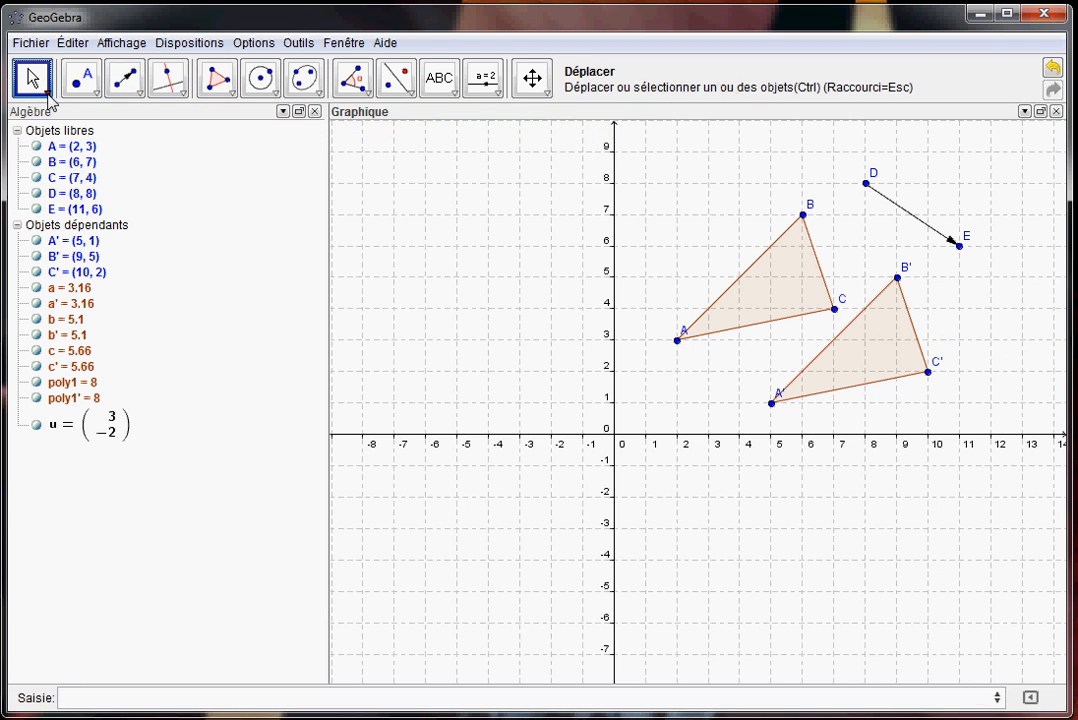
pyautogui.click(50, 96)
pyautogui.click(60, 115)
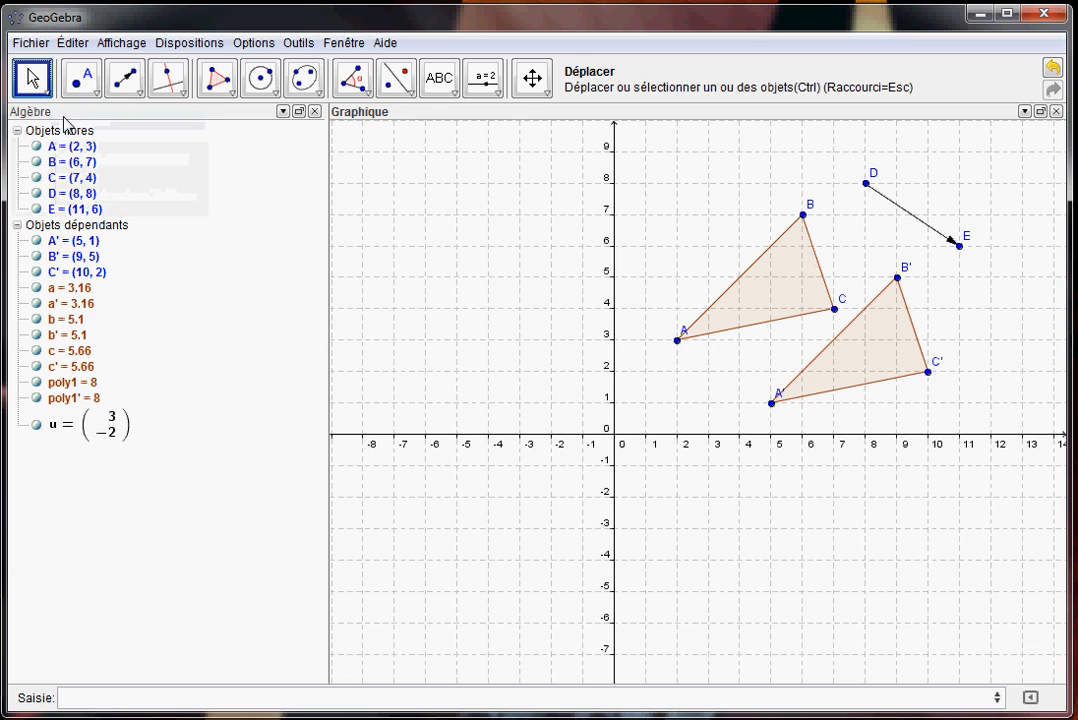
pyautogui.moveTo(776, 291); pyautogui.dragTo(734, 262)
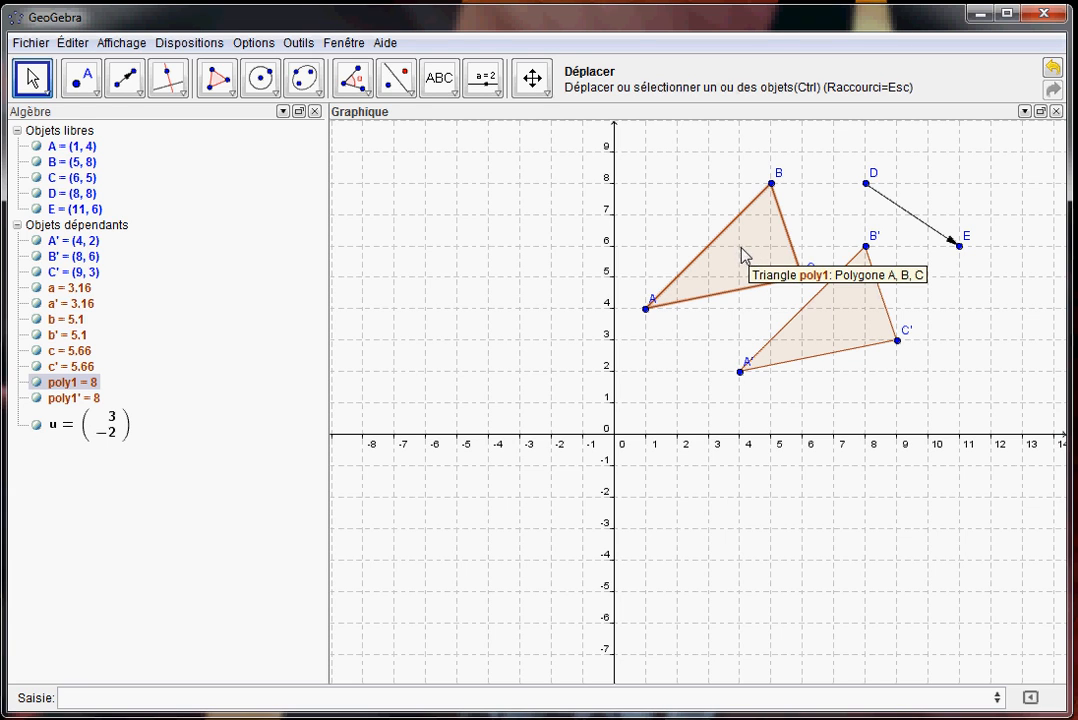
pyautogui.moveTo(744, 256); pyautogui.dragTo(794, 331)
pyautogui.moveTo(812, 309); pyautogui.dragTo(744, 290)
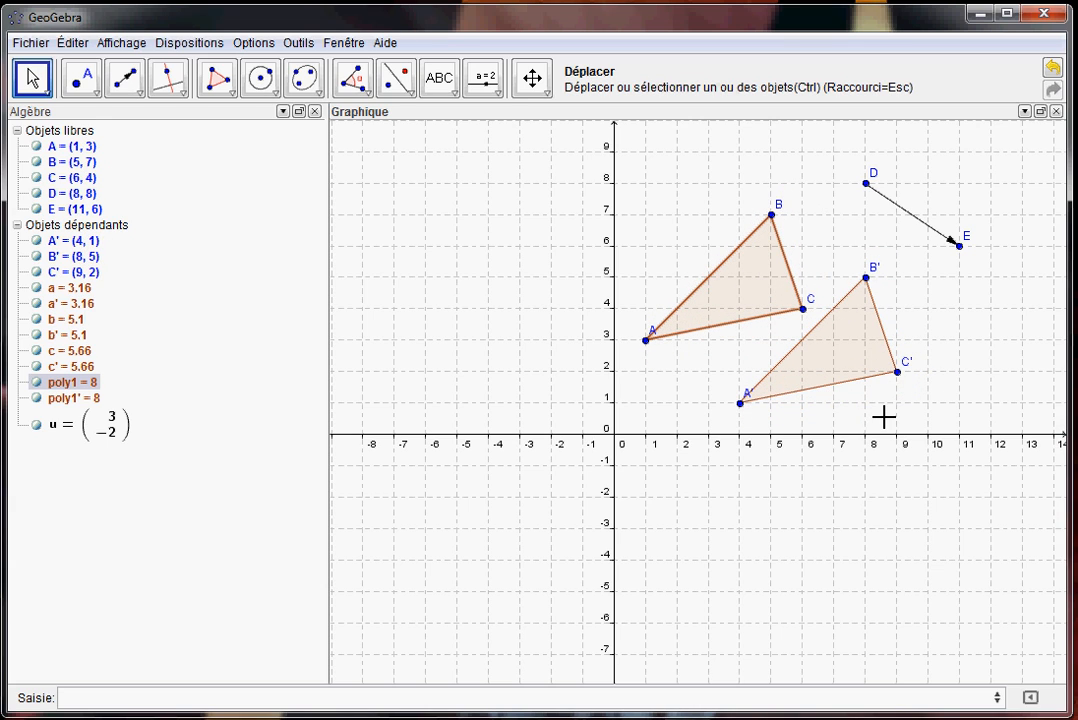
# Shift the graphics view slightly down and to the left with Déplacer Graphique and review the related view tools.
pyautogui.click(536, 80)
pyautogui.moveTo(575, 258); pyautogui.dragTo(525, 269)
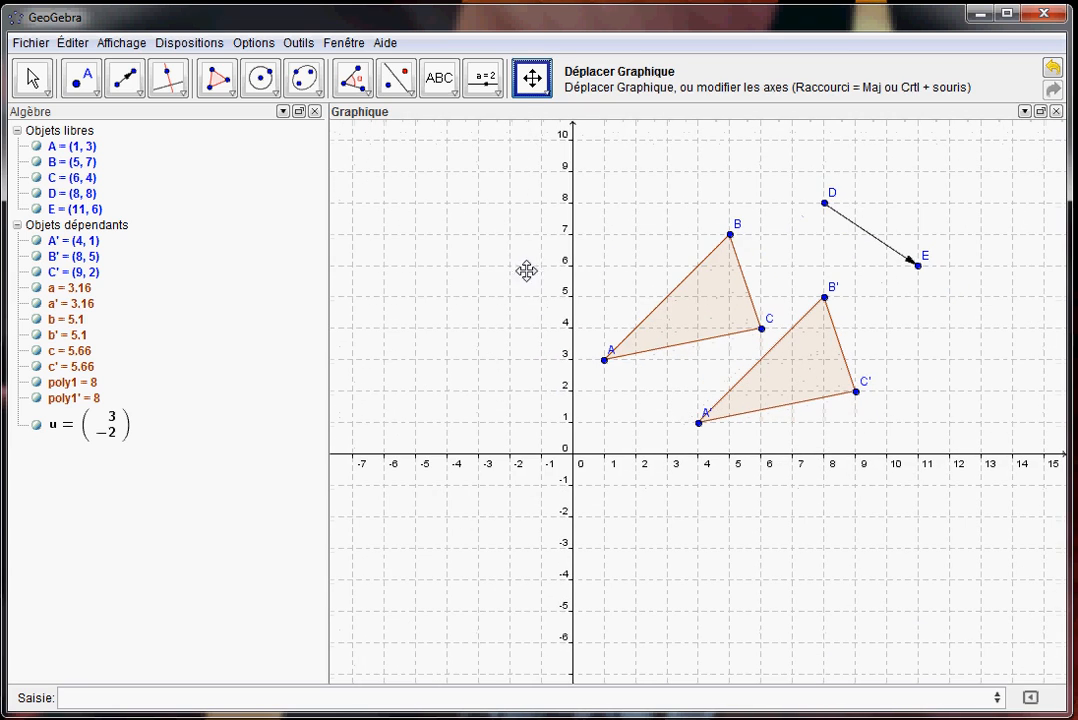
pyautogui.click(545, 95)
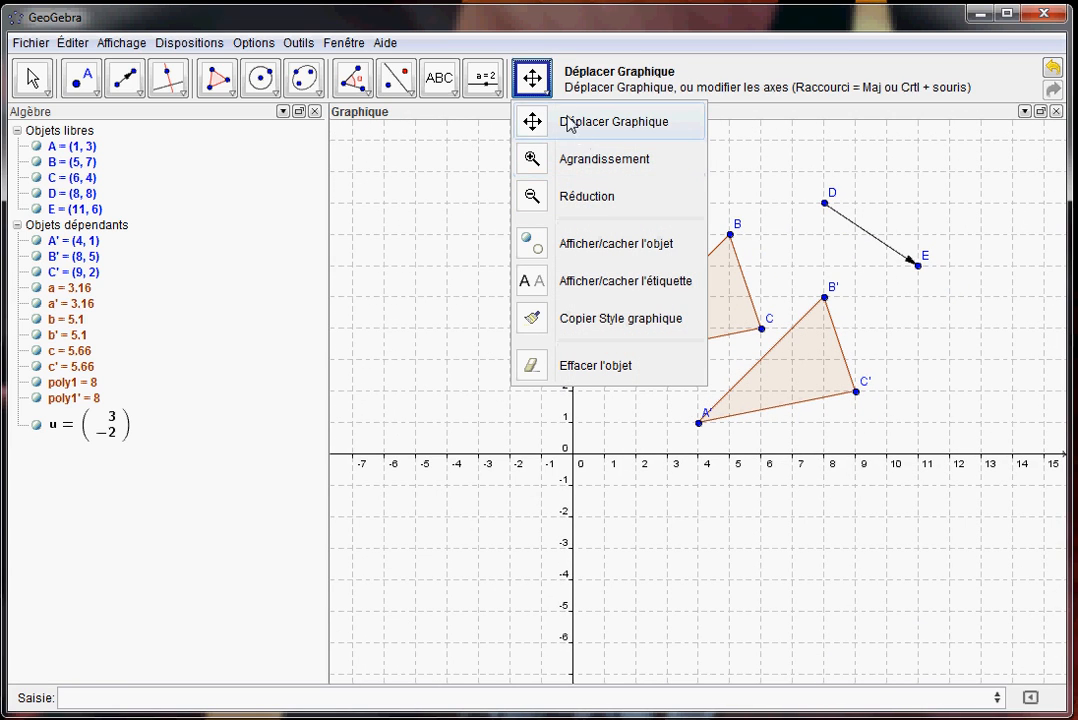
pyautogui.click(522, 95)
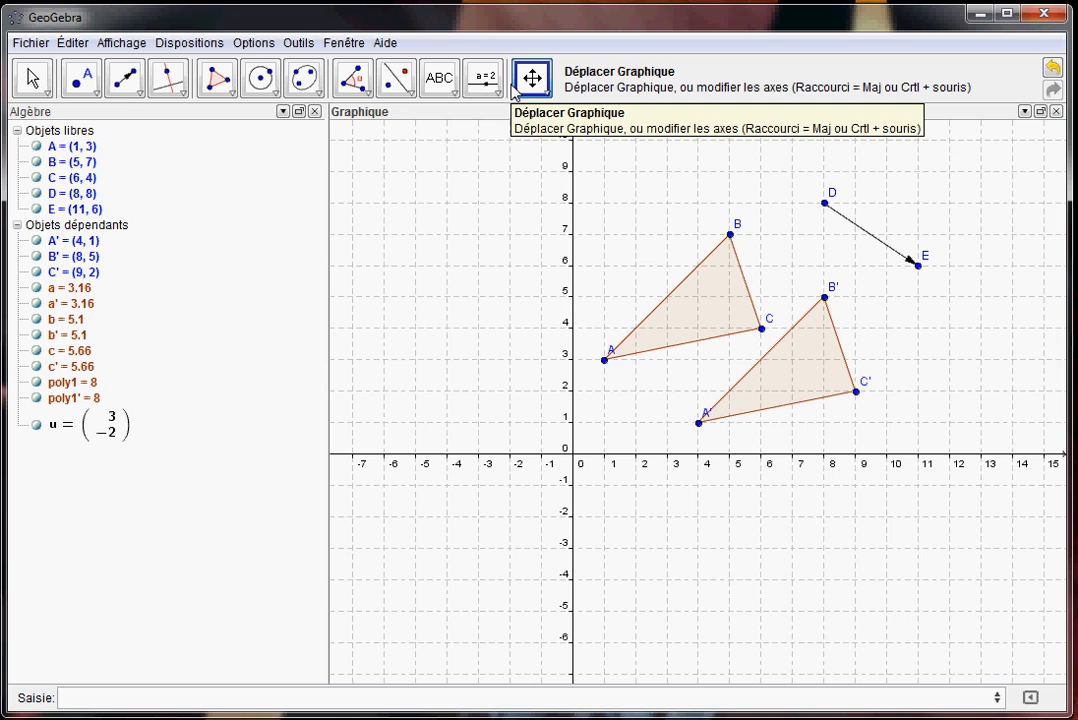
# Delete the translated triangle along with its vertices A', C' and B'.
pyautogui.click(38, 78)
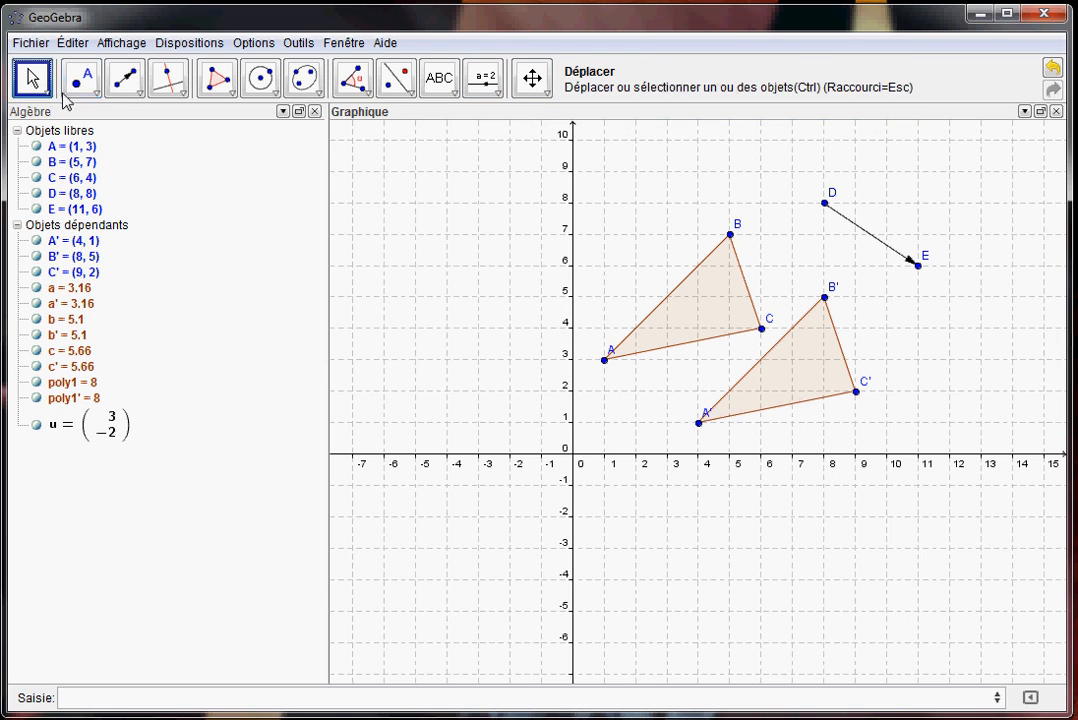
pyautogui.click(818, 370)
pyautogui.press('Delete')
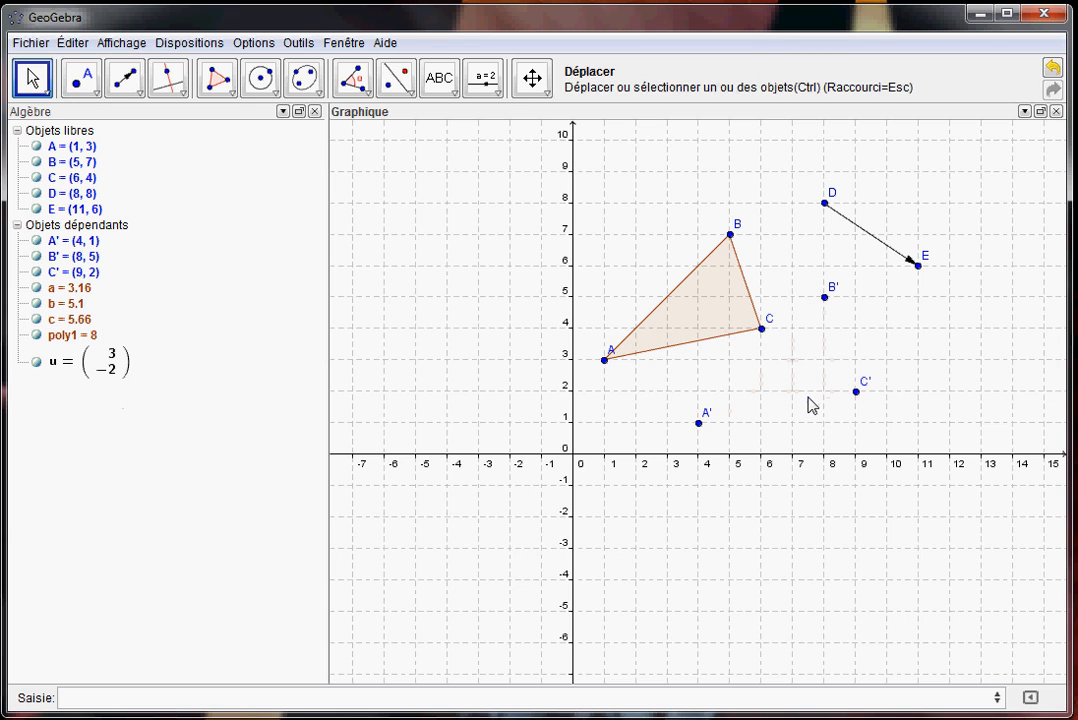
pyautogui.click(700, 424)
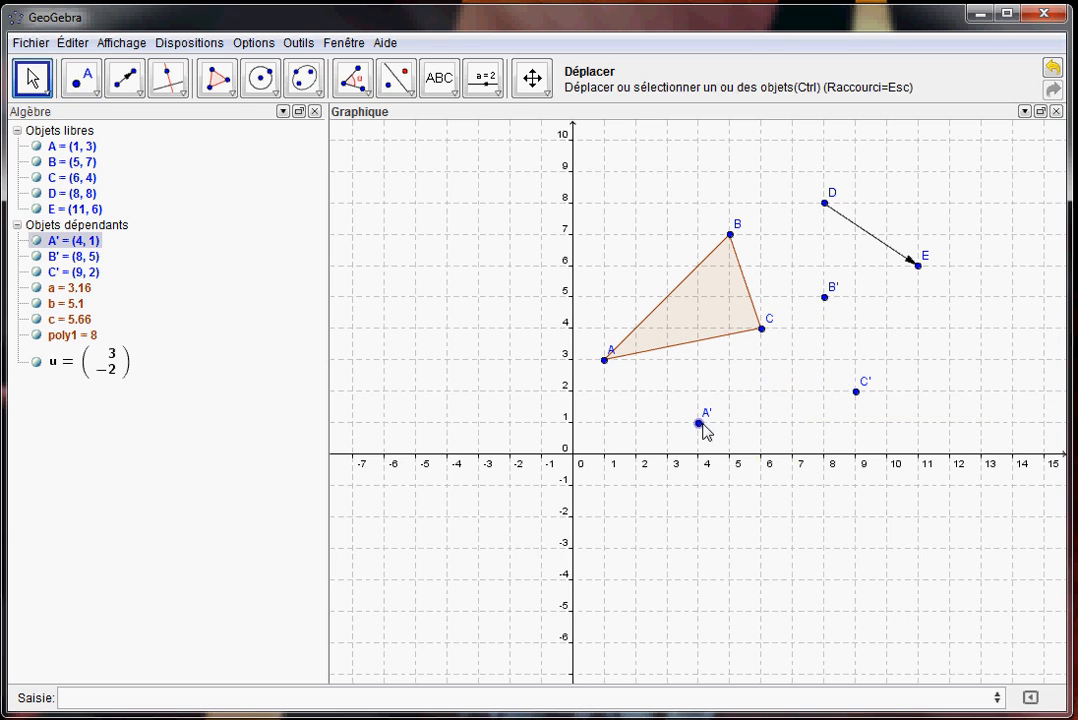
pyautogui.press('Delete')
pyautogui.click(856, 393)
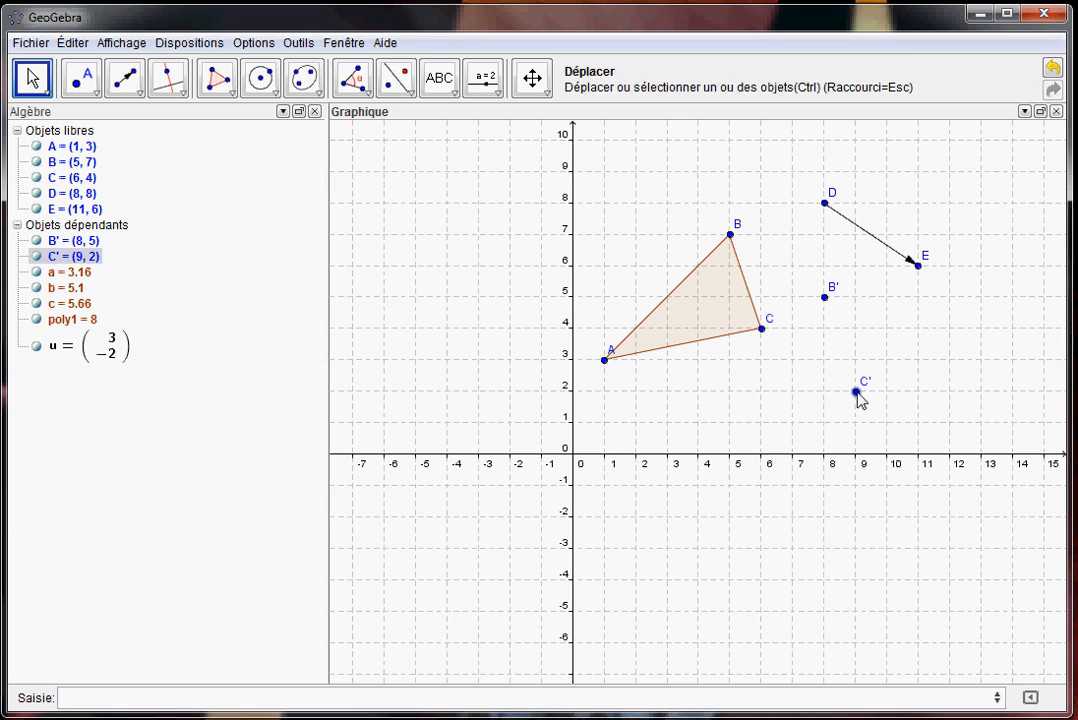
pyautogui.press('Delete')
pyautogui.click(825, 297)
pyautogui.press('Delete')
# Delete the translation vector and its endpoints D and E.
pyautogui.click(870, 240)
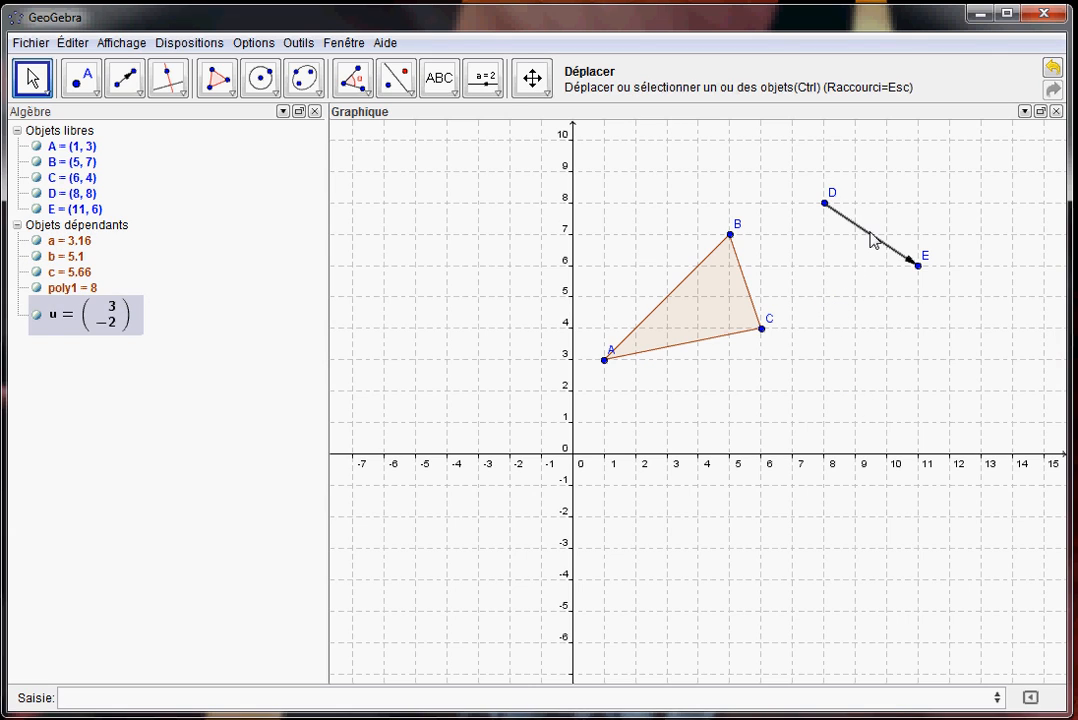
pyautogui.press('Delete')
pyautogui.click(824, 205)
pyautogui.press('Delete')
pyautogui.click(921, 270)
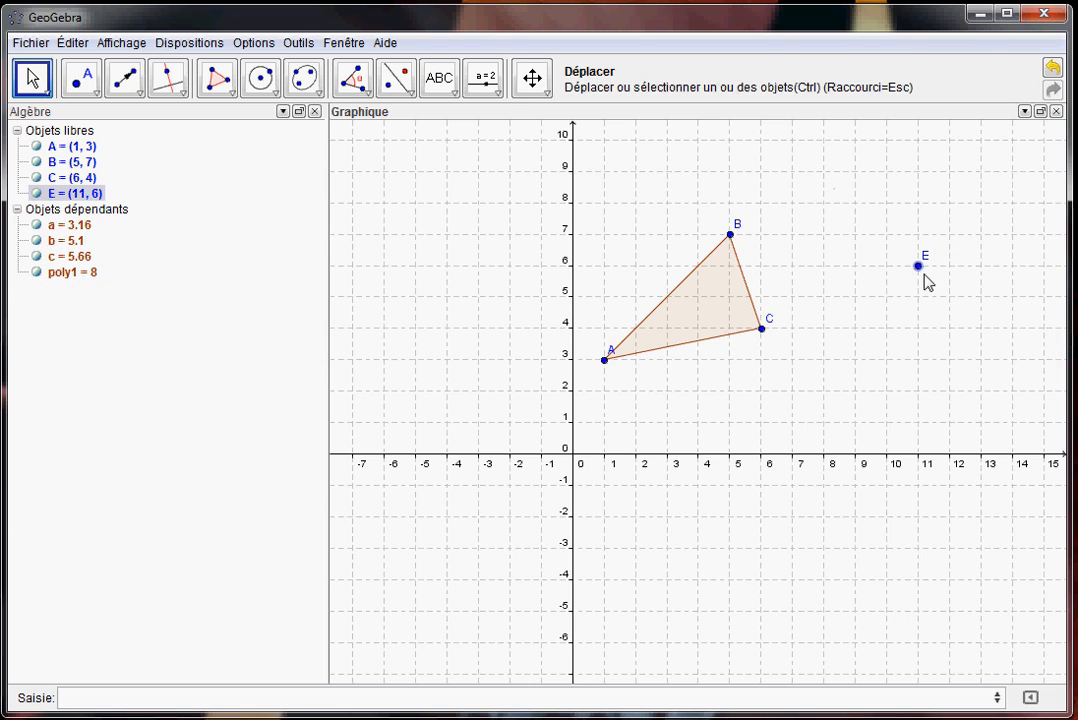
pyautogui.press('Delete')
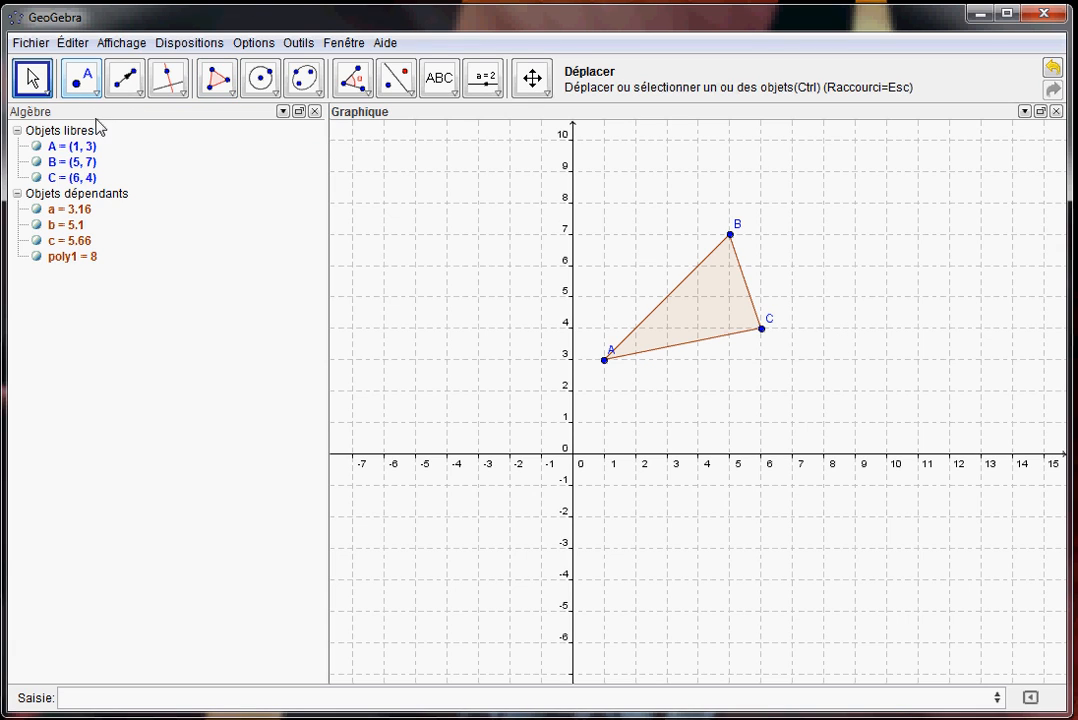
# Place a new point at the origin, on the intersection of the two axes.
pyautogui.click(95, 93)
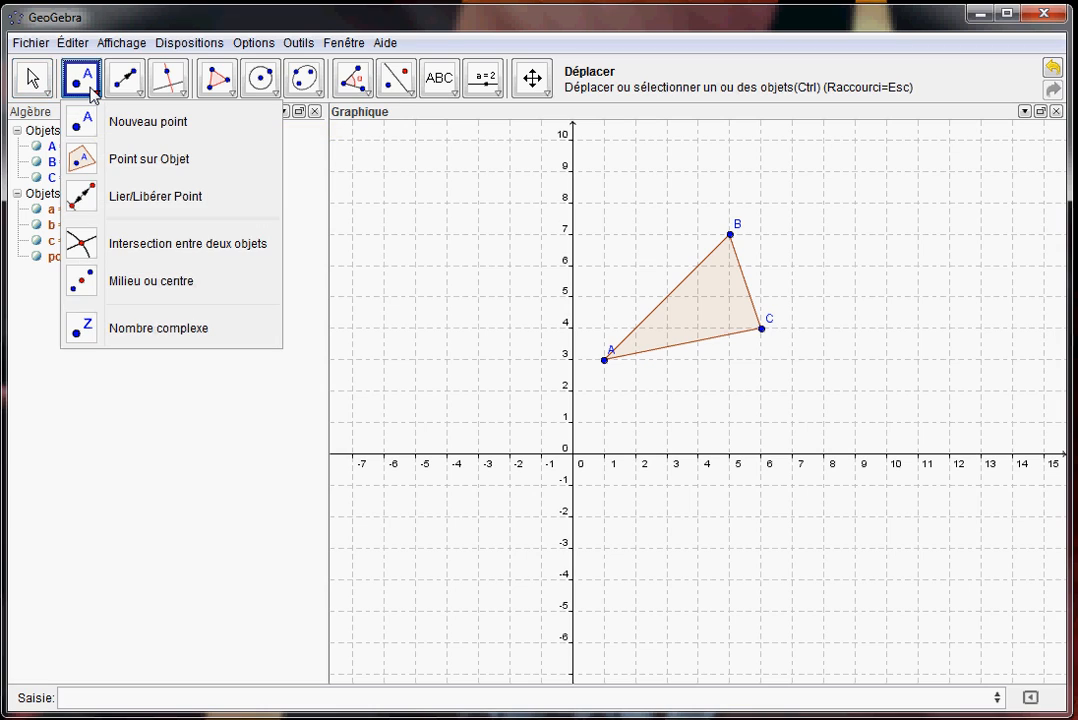
pyautogui.click(104, 115)
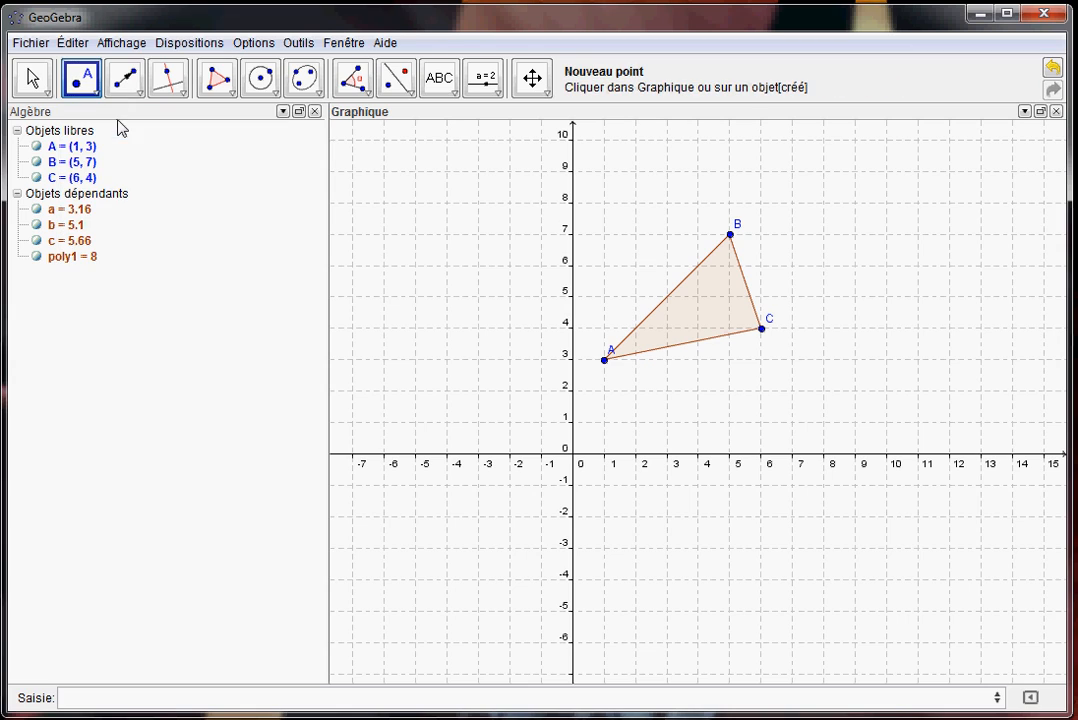
pyautogui.click(573, 457)
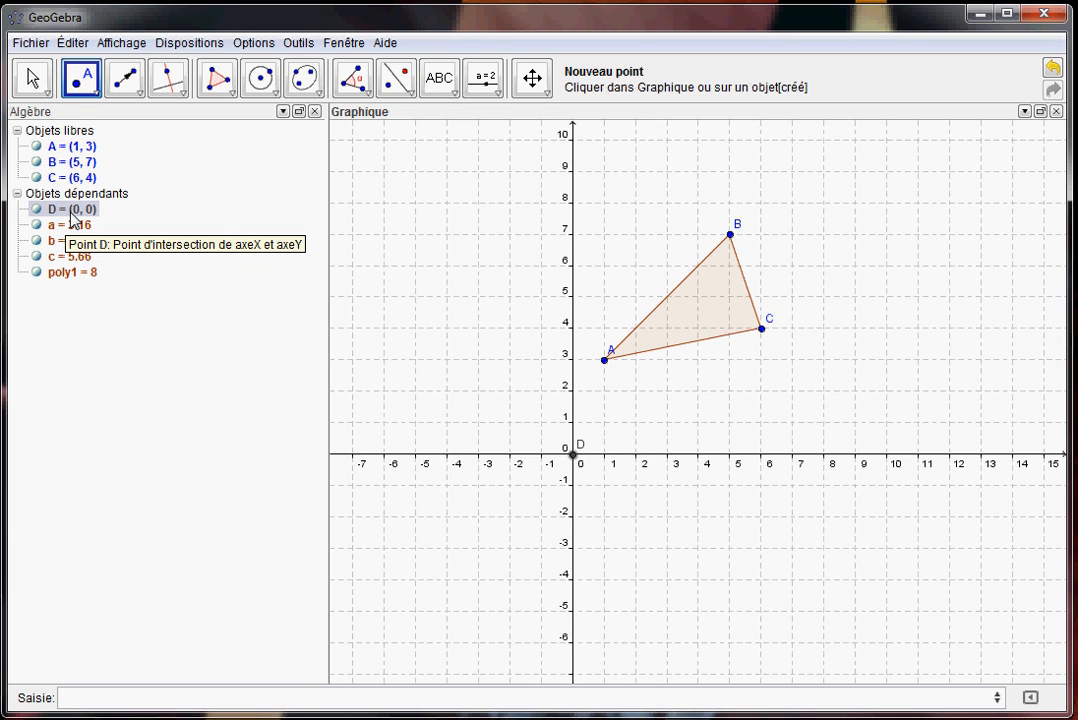
# Start a Rotation command that takes an object, an angle and a point, with poly1 as the object.
pyautogui.click(140, 698)
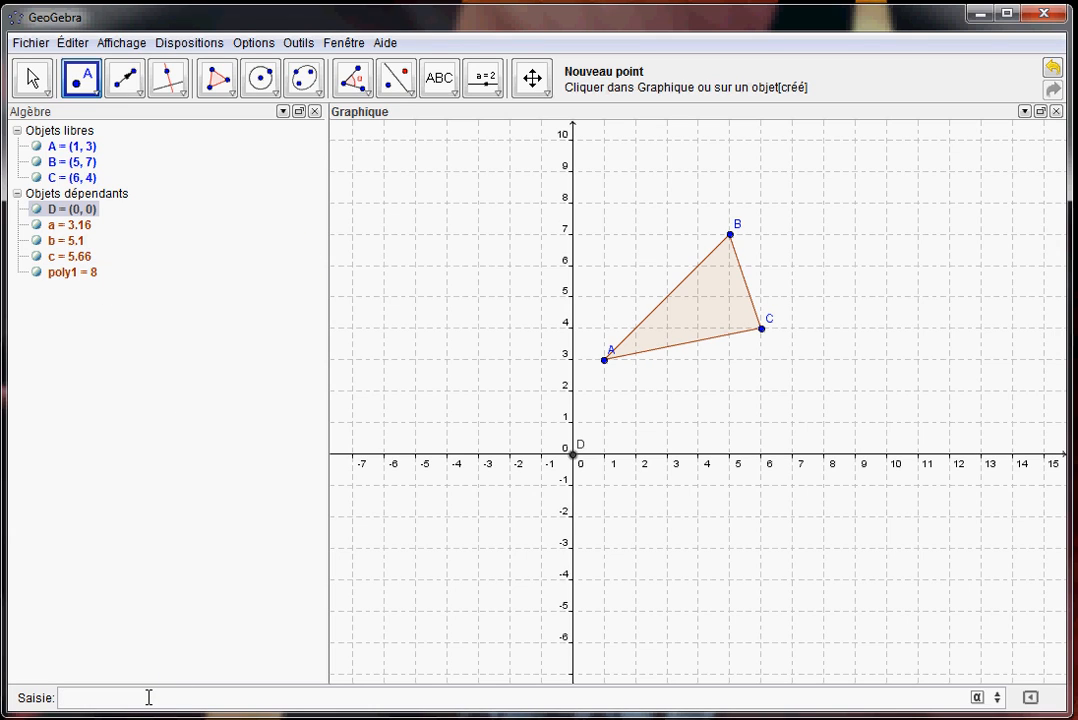
pyautogui.write('rota')
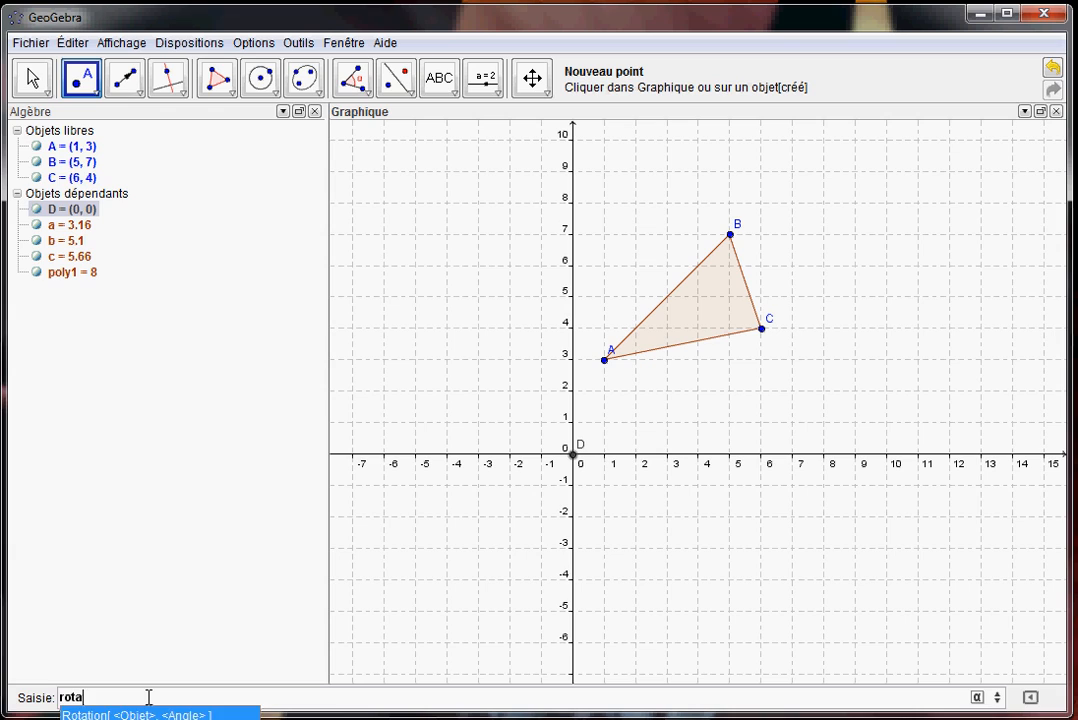
pyautogui.write('tion')
pyautogui.press('Down')
pyautogui.press('Return')
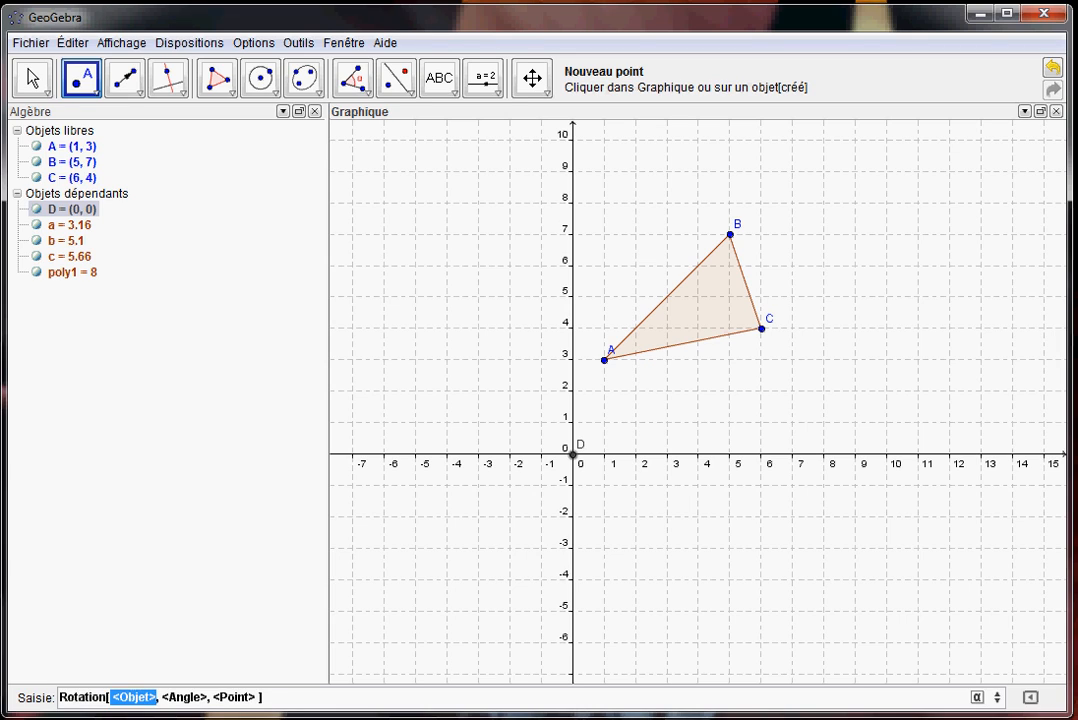
pyautogui.write('poly')
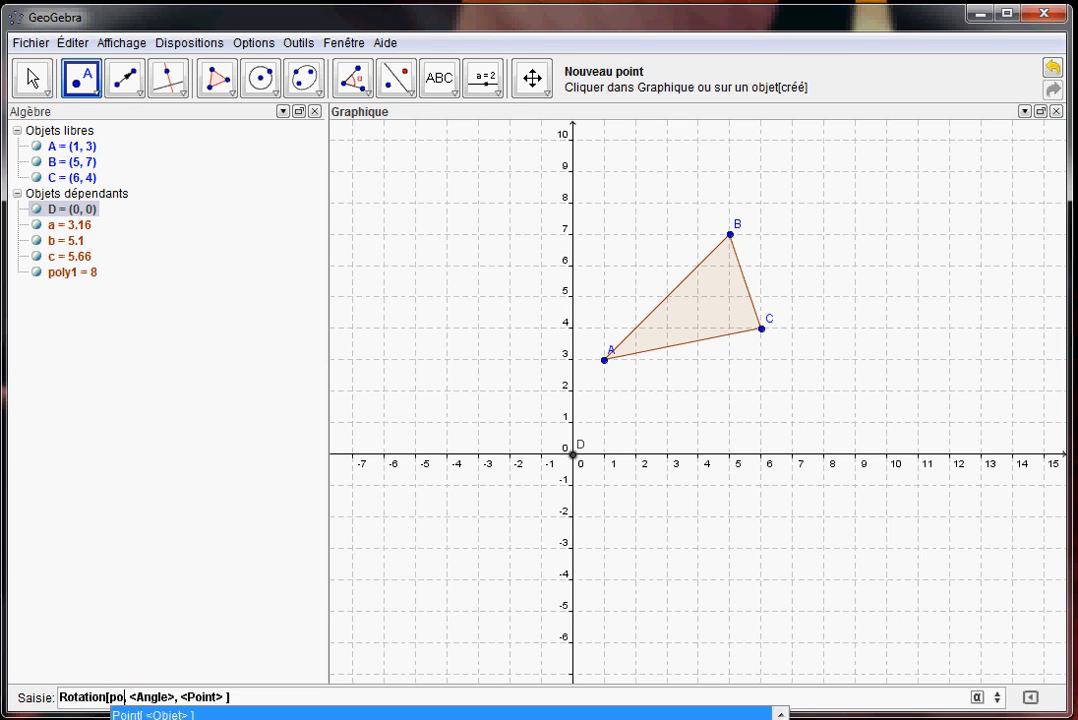
pyautogui.write('1')
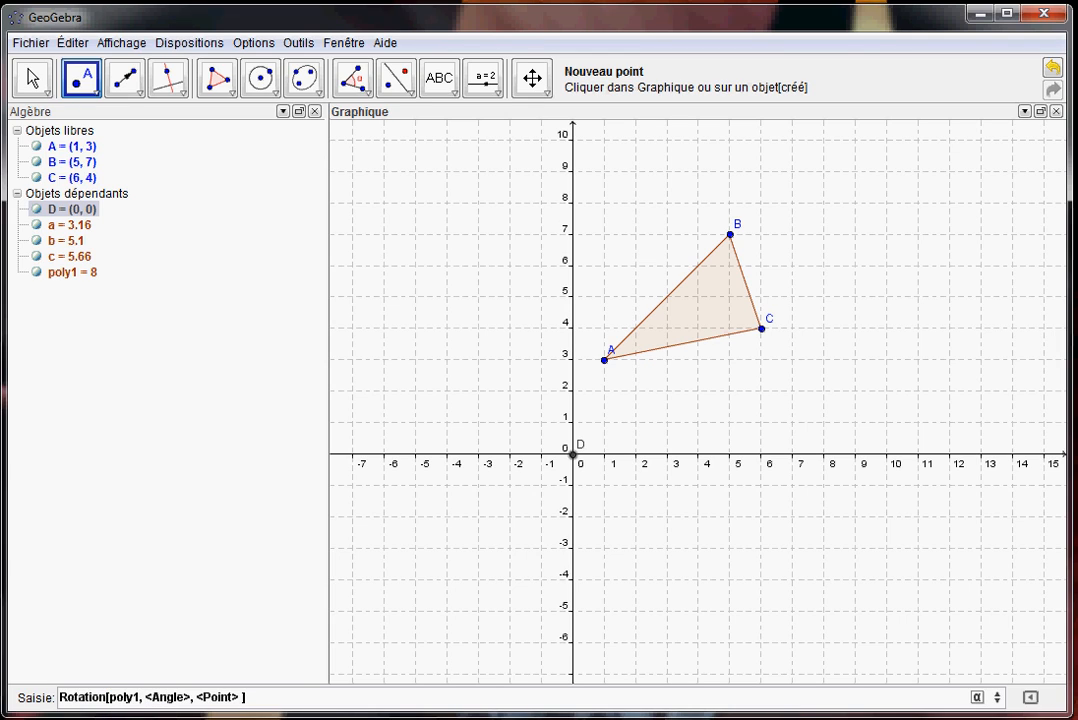
# Set the rotation angle in the command to 270°, including the degree symbol.
pyautogui.press('Tab')
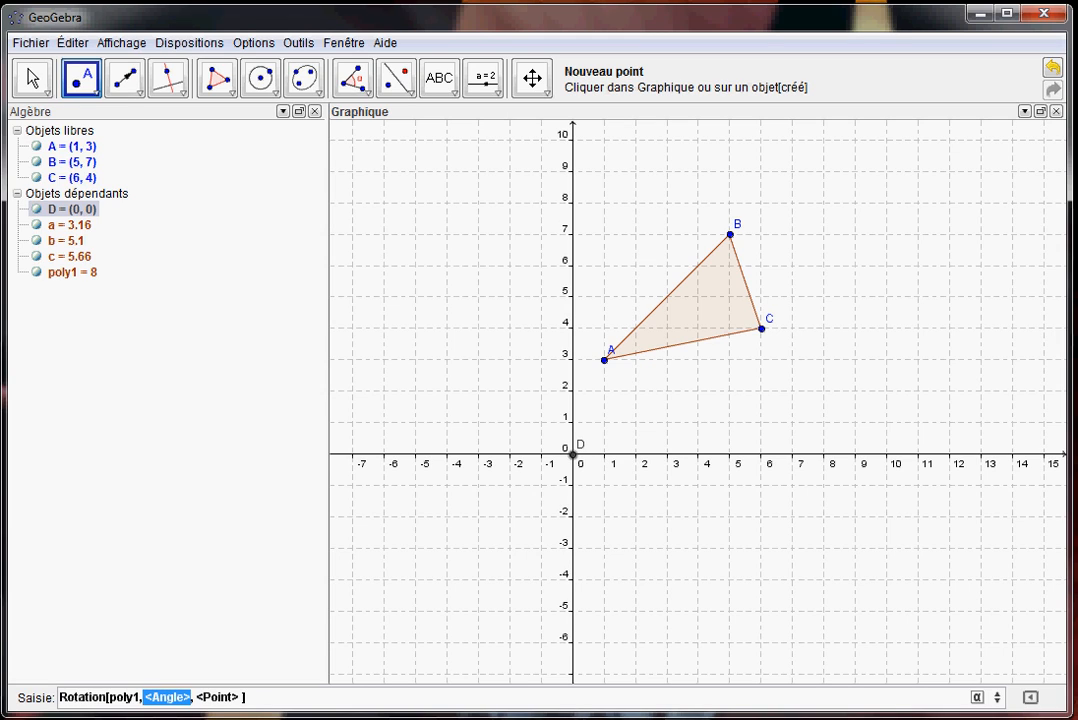
pyautogui.write('270')
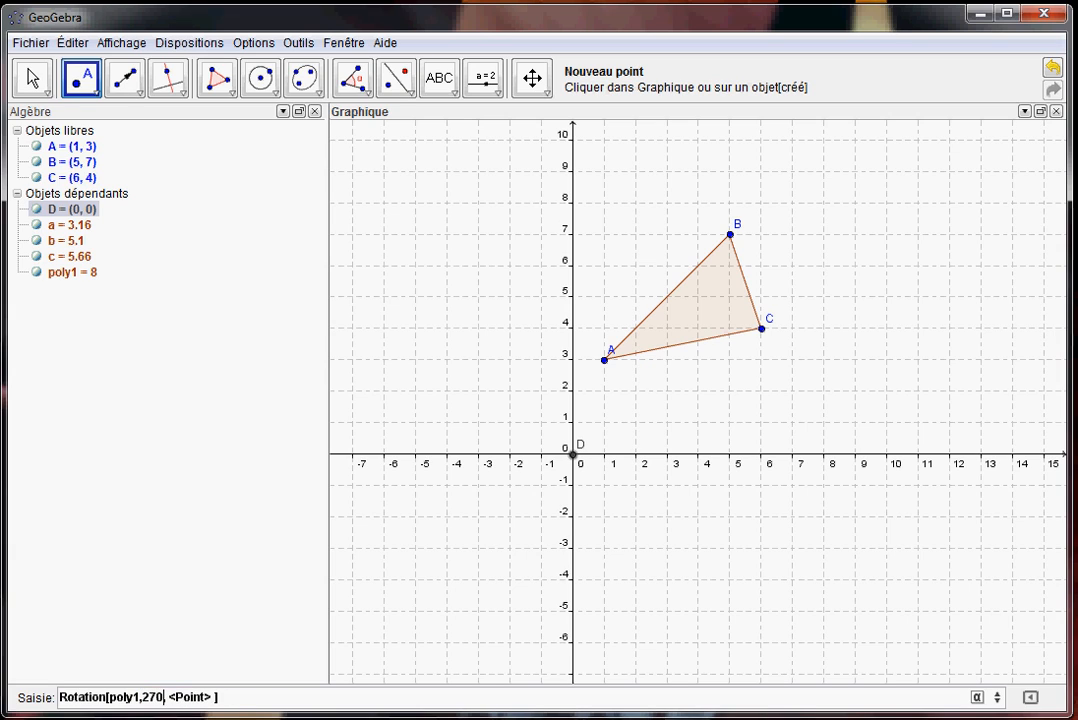
pyautogui.press('Left')
pyautogui.press('Left')
pyautogui.press('Left')
pyautogui.press('Right')
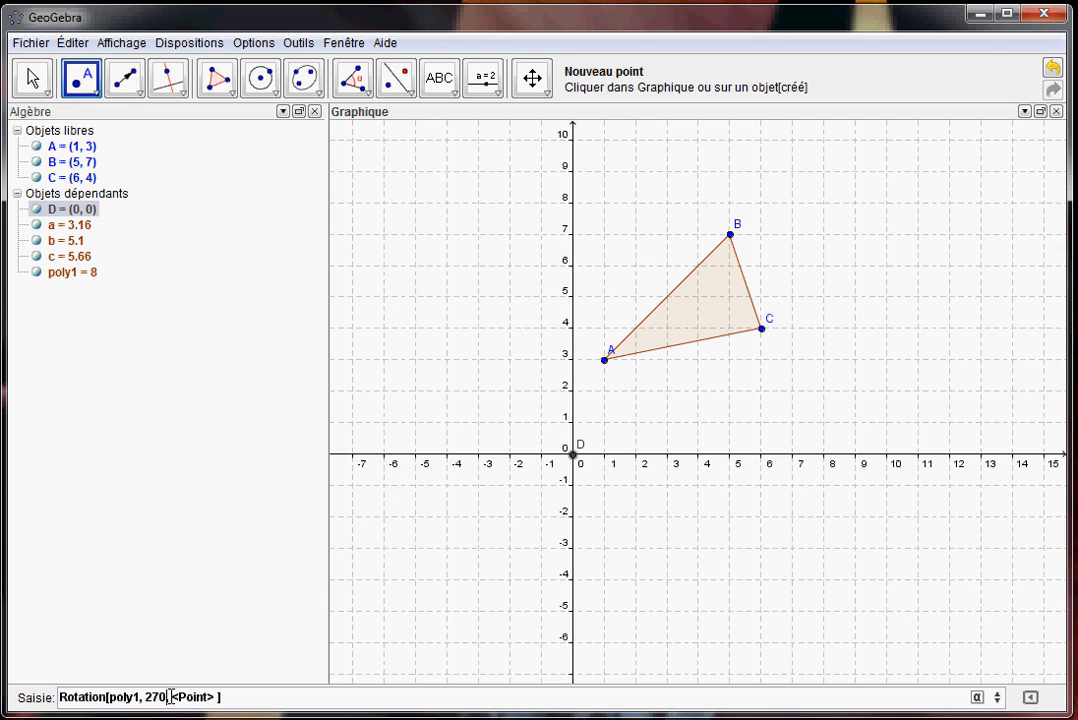
pyautogui.click(978, 699)
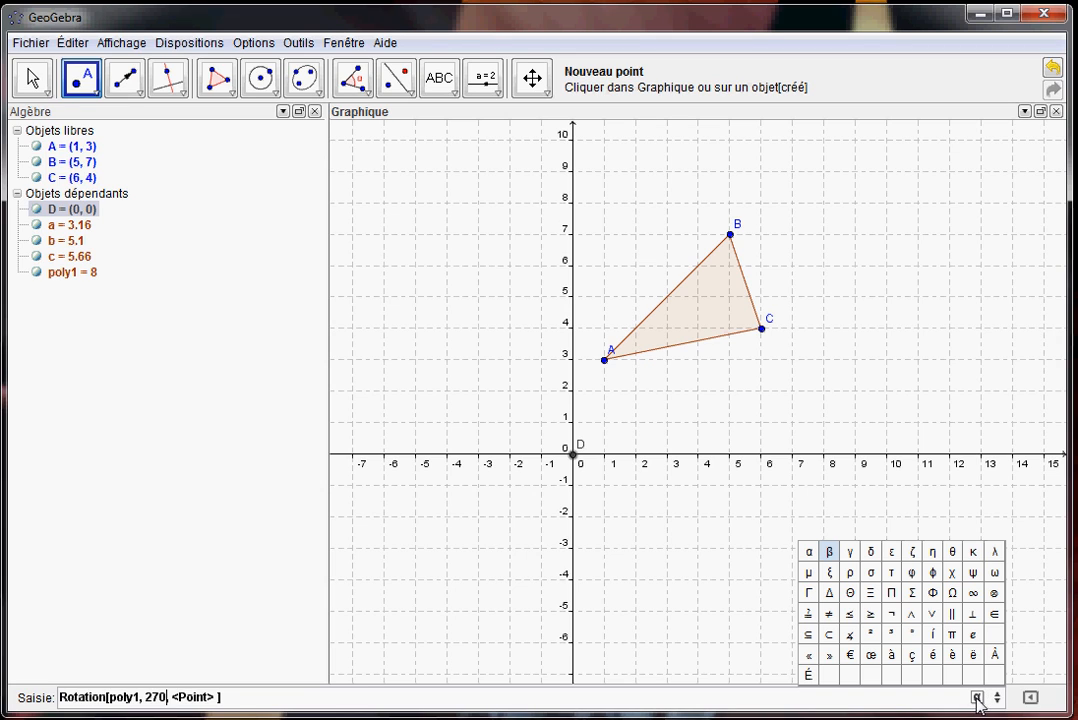
pyautogui.click(913, 636)
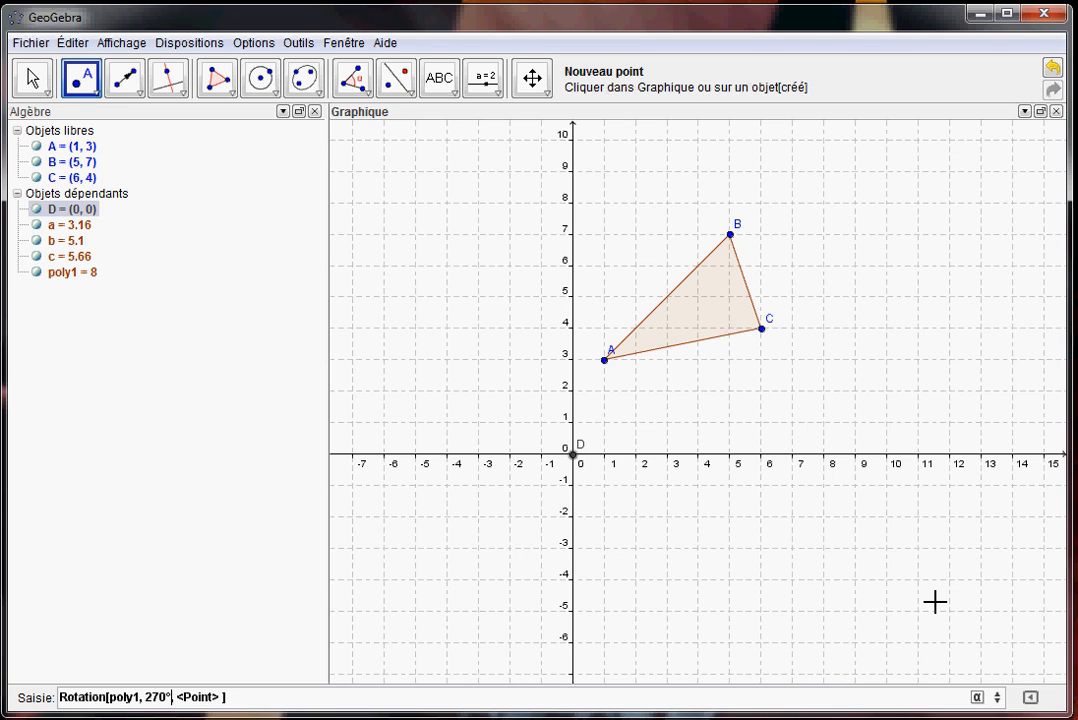
# Set point D as the rotation centre and run the command Rotation[poly1, 270°, D].
pyautogui.press('Tab')
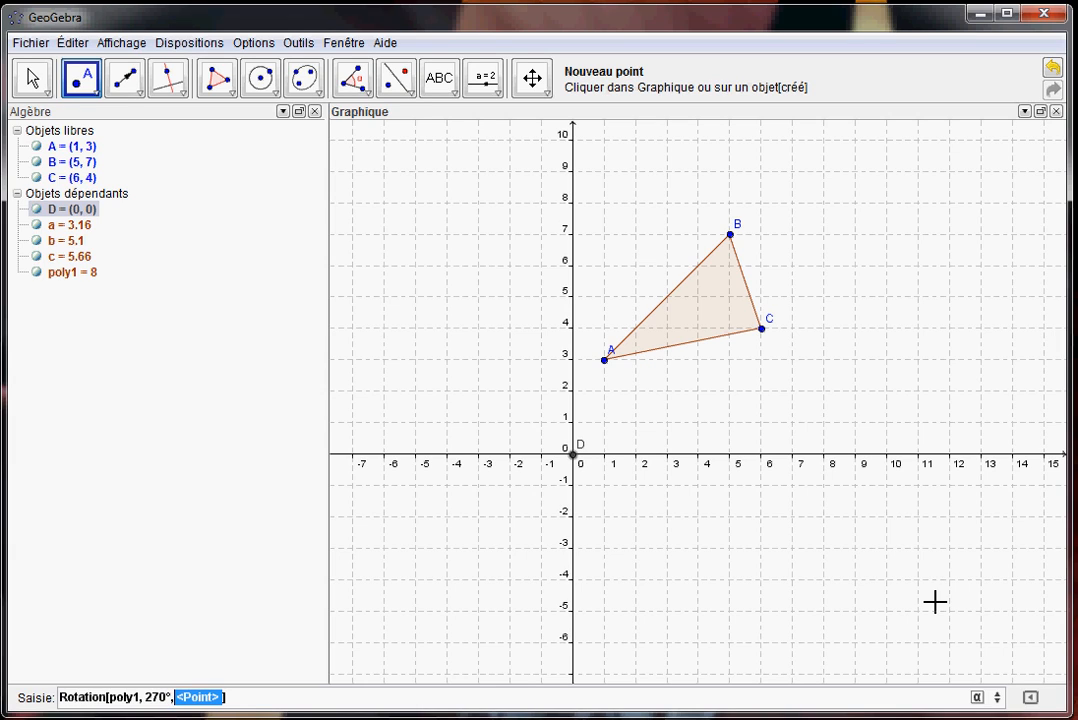
pyautogui.write('D')
pyautogui.press('Left')
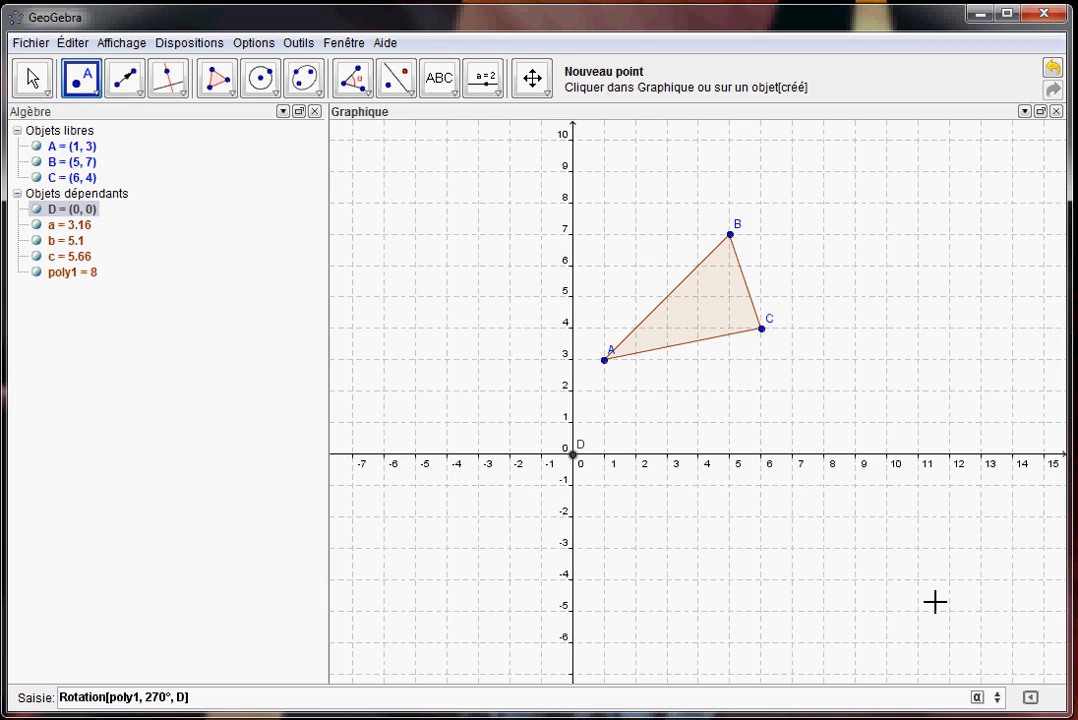
pyautogui.press('Right')
pyautogui.press('Return')
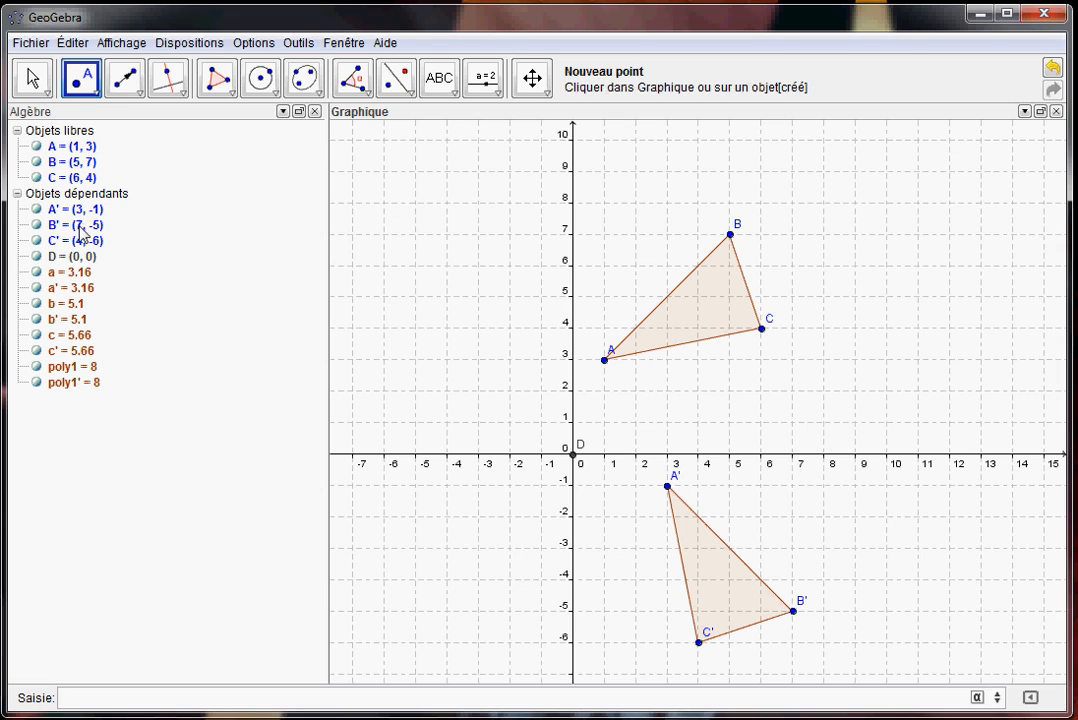
# Browse the input history through the earlier Translation and Rotation commands, ending on the Rotation command.
pyautogui.moveTo(88, 250)
pyautogui.press('Up')
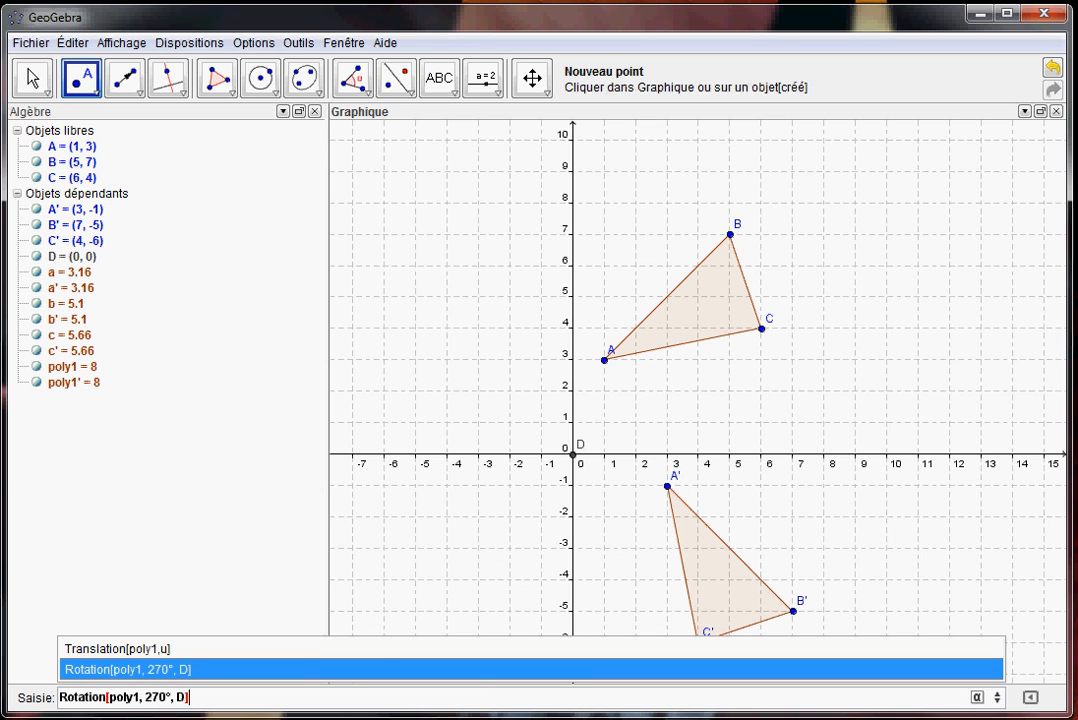
pyautogui.click(428, 697)
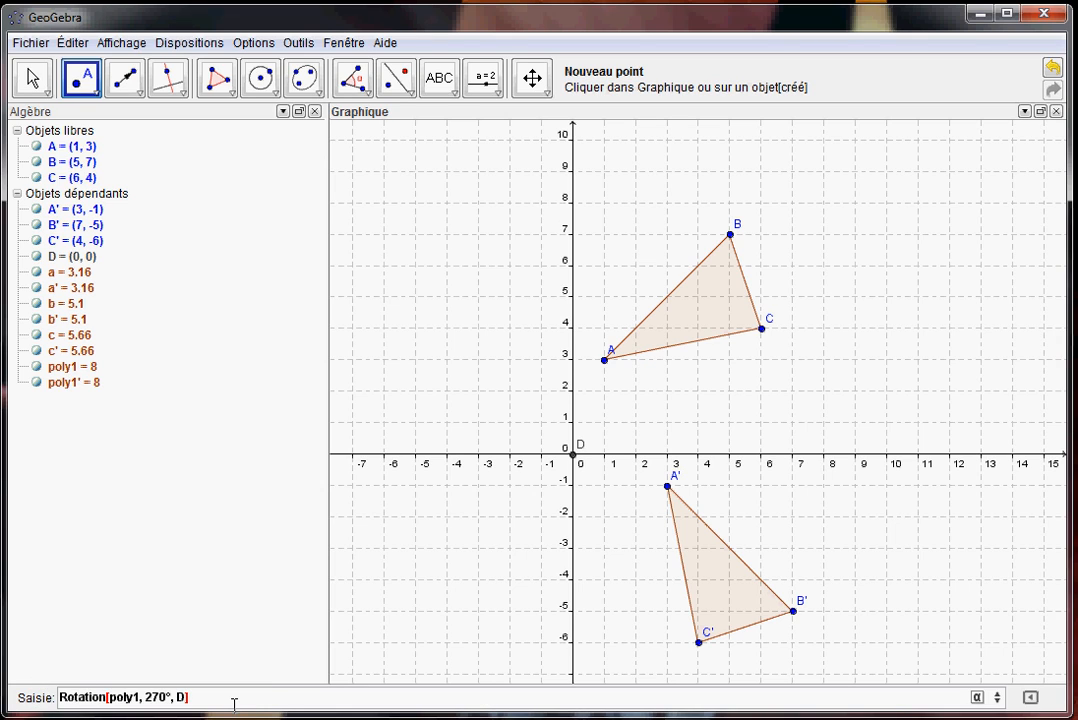
pyautogui.press('Up')
pyautogui.press('Up')
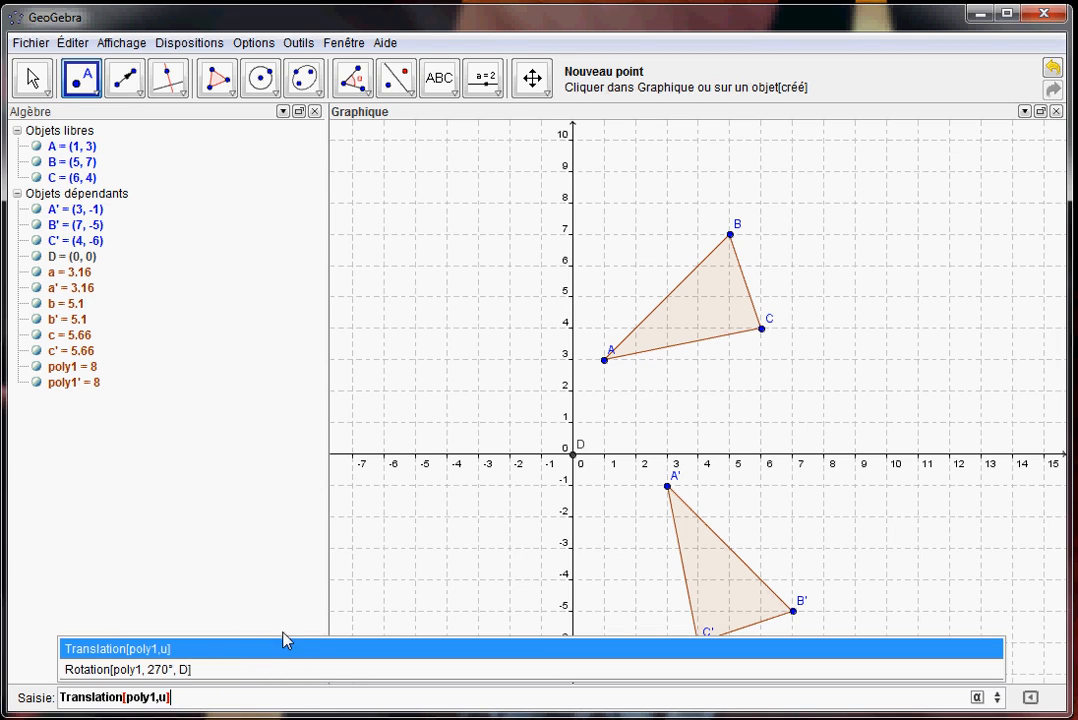
pyautogui.press('Down')
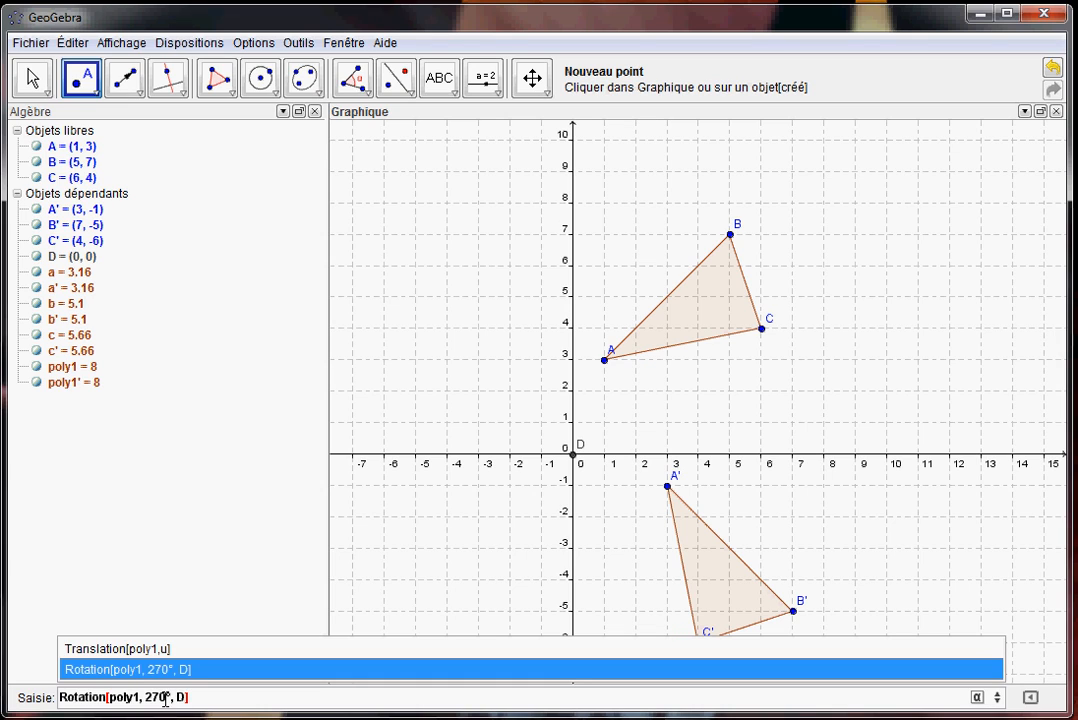
pyautogui.click(225, 700)
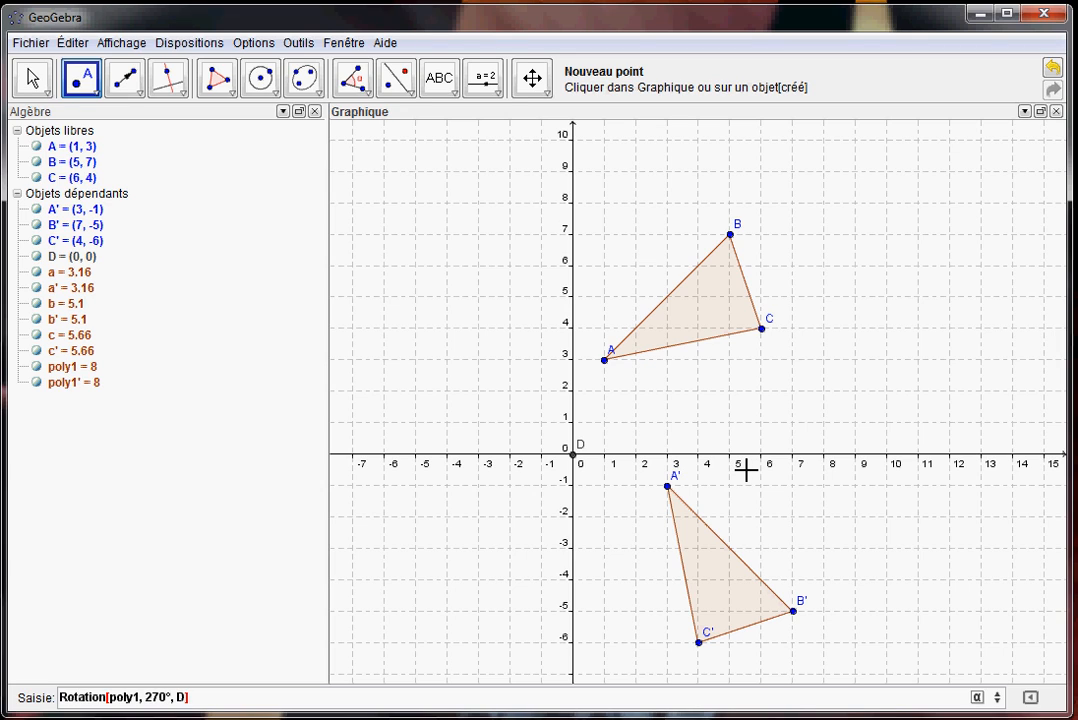
# Delete the rotated triangle A'B'C' below the x-axis together with its vertices.
pyautogui.click(32, 78)
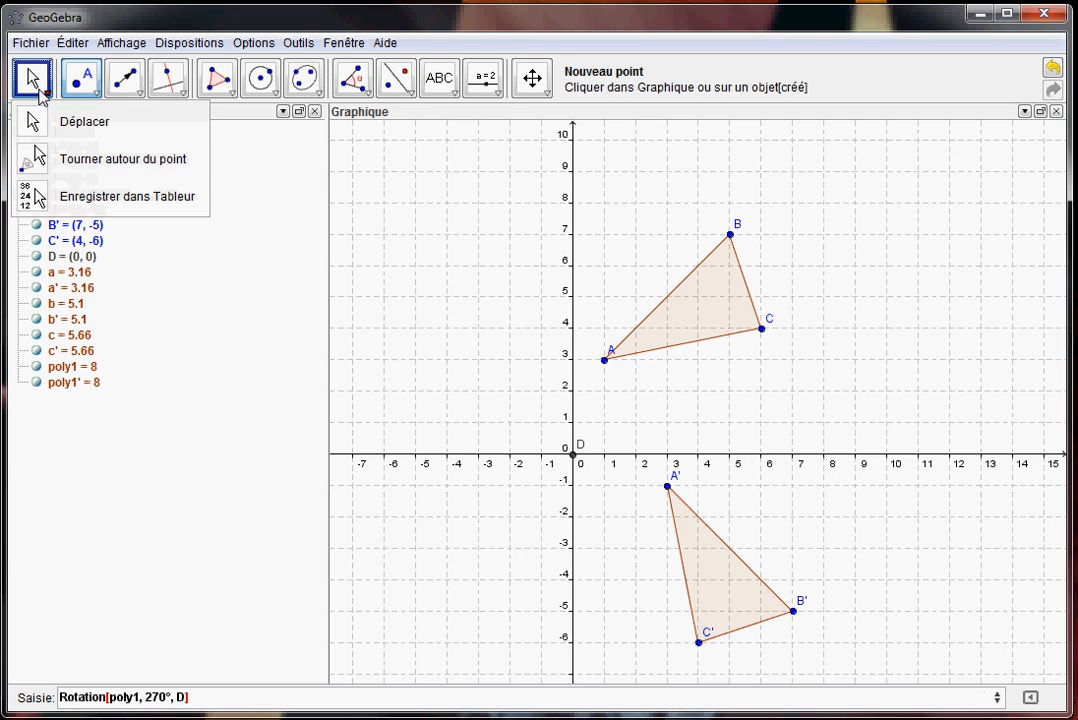
pyautogui.click(100, 130)
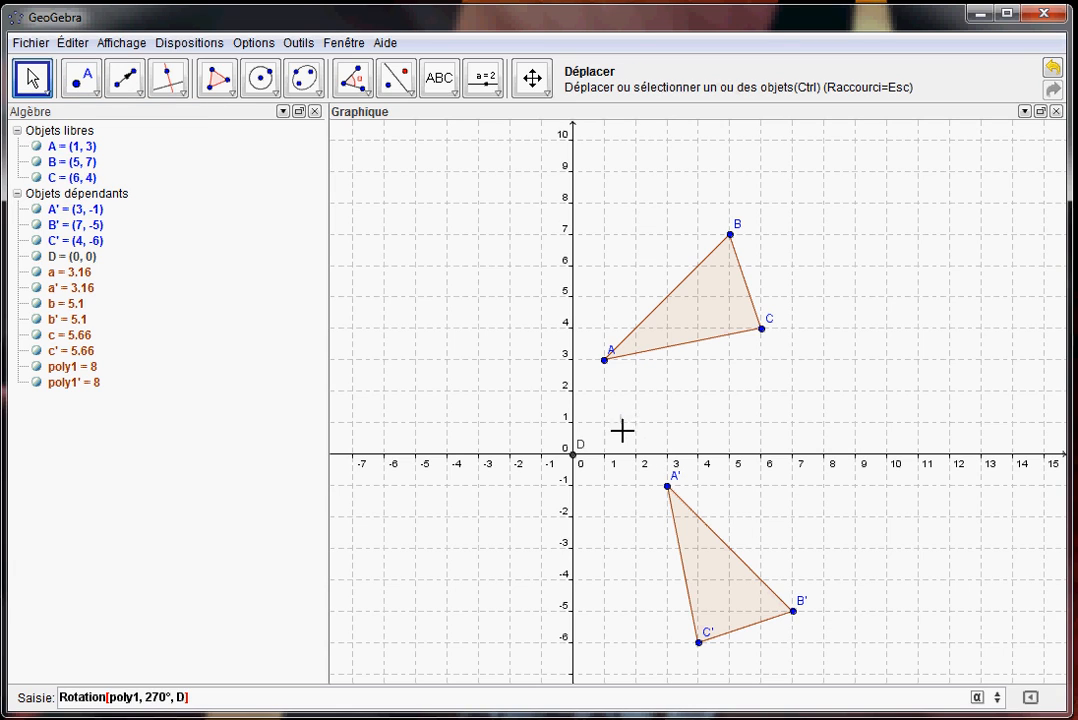
pyautogui.moveTo(621, 416); pyautogui.dragTo(891, 679)
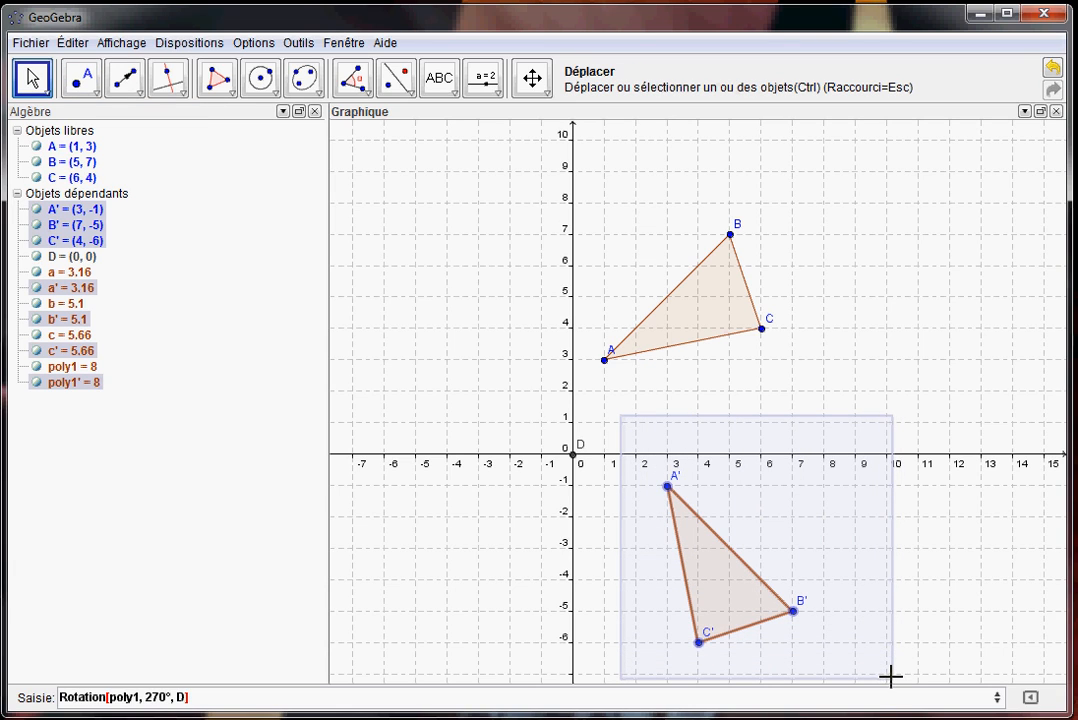
pyautogui.press('Delete')
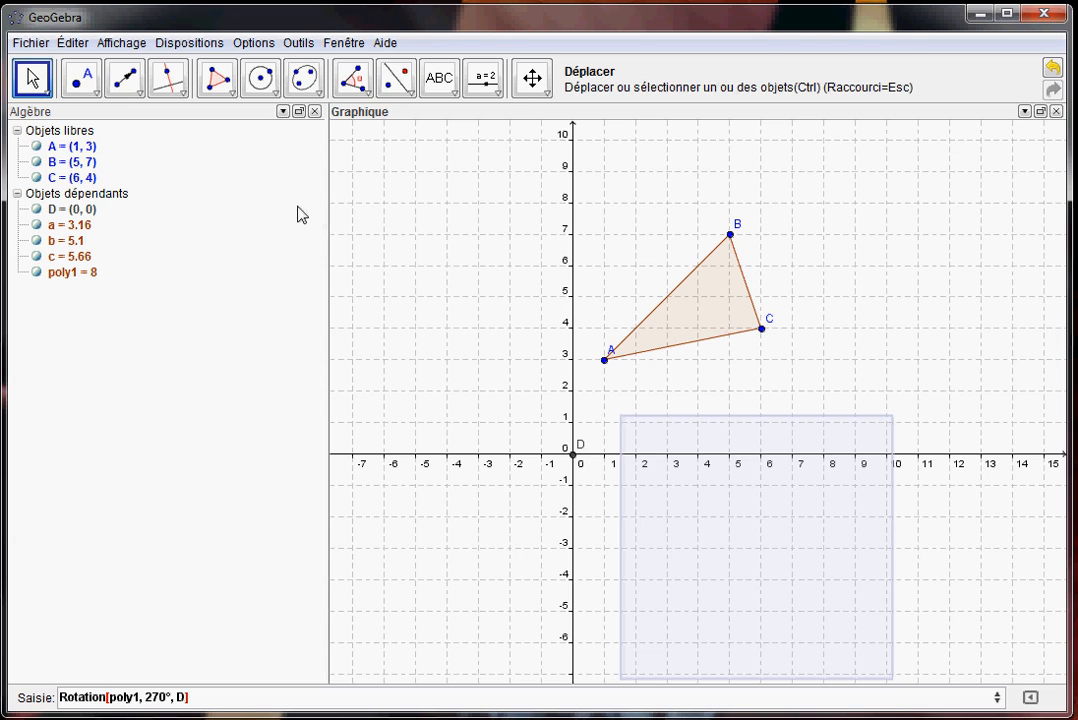
# Draw a vertical line through two new points at (8, 2) and (8, 5).
pyautogui.click(127, 87)
pyautogui.click(141, 99)
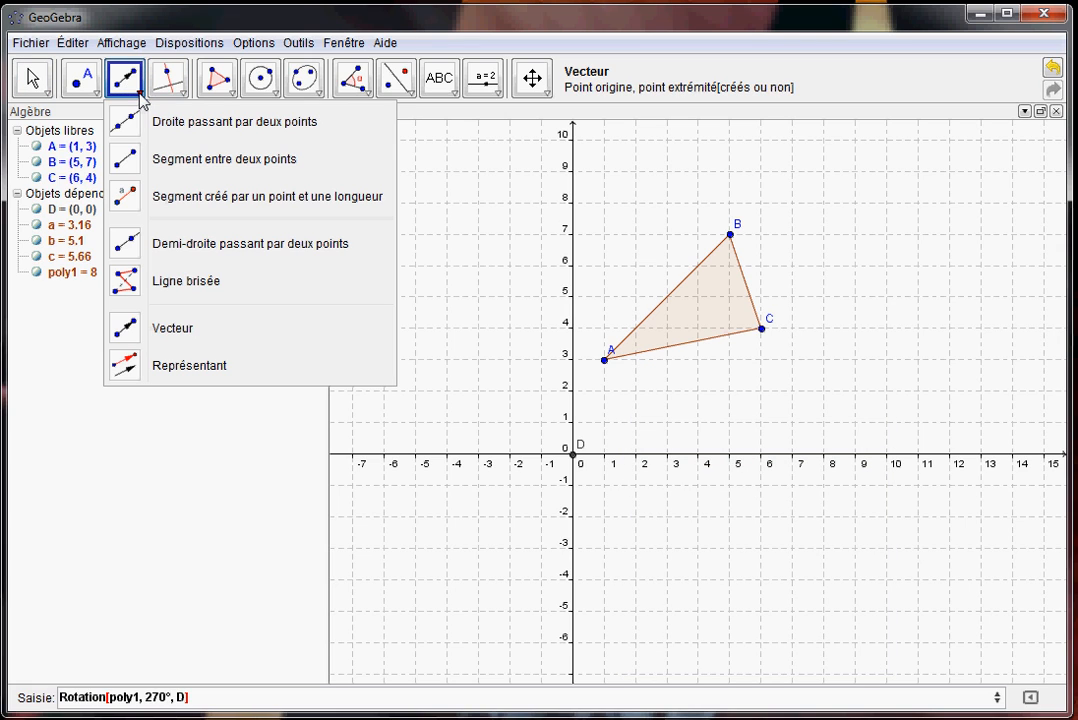
pyautogui.click(203, 134)
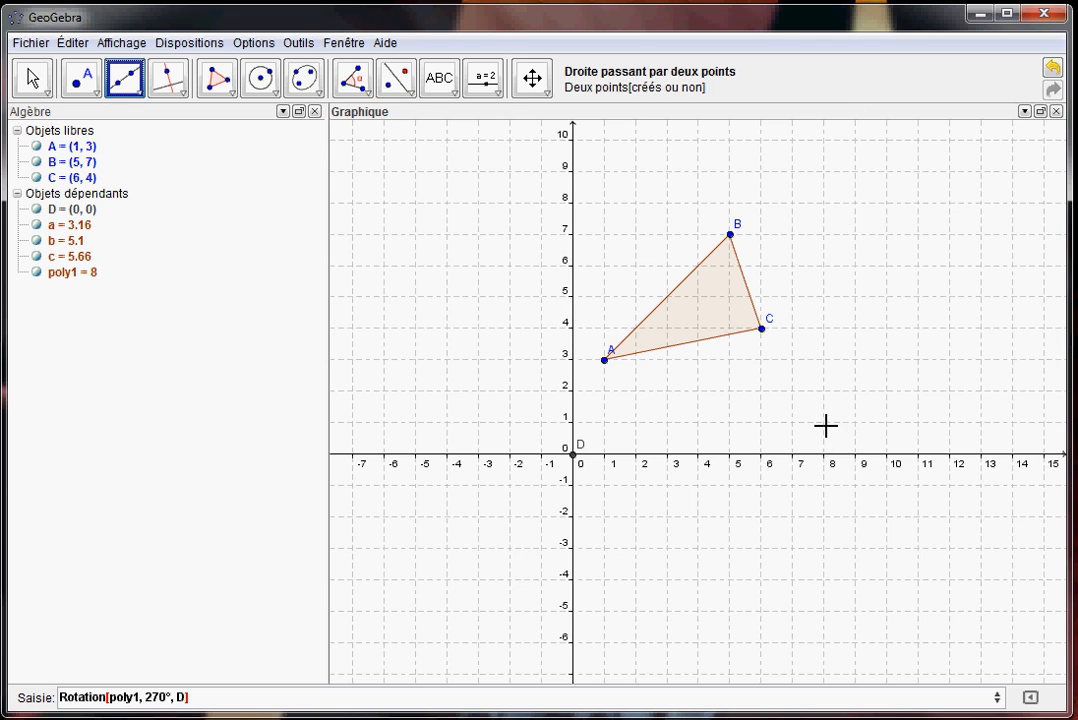
pyautogui.click(824, 391)
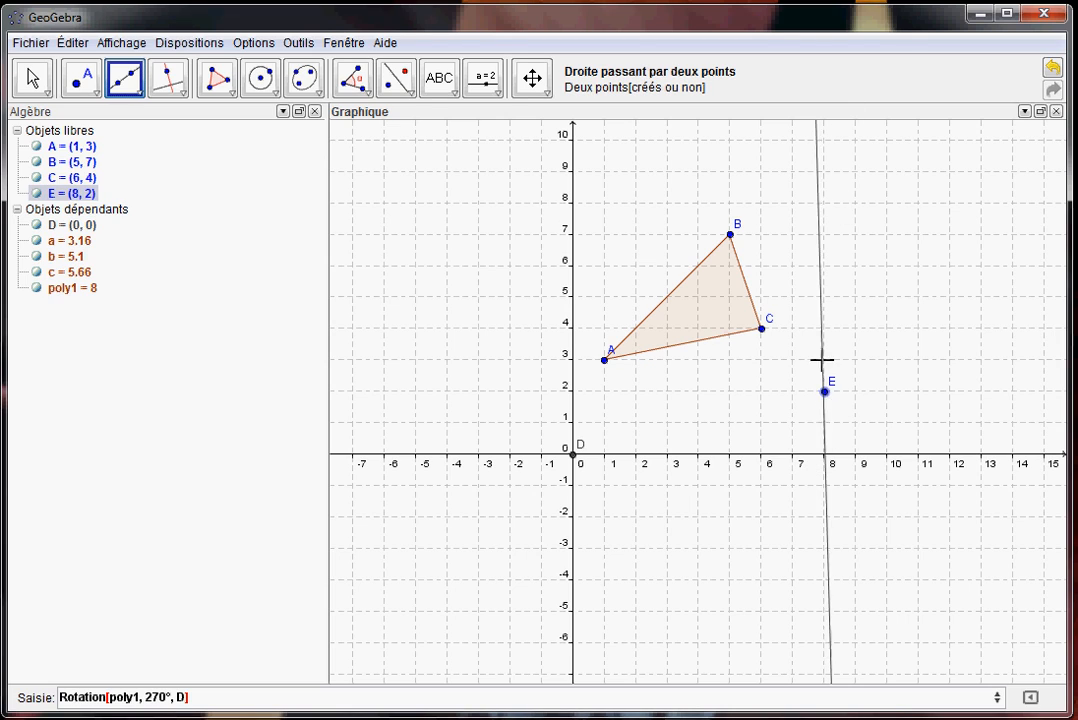
pyautogui.click(824, 296)
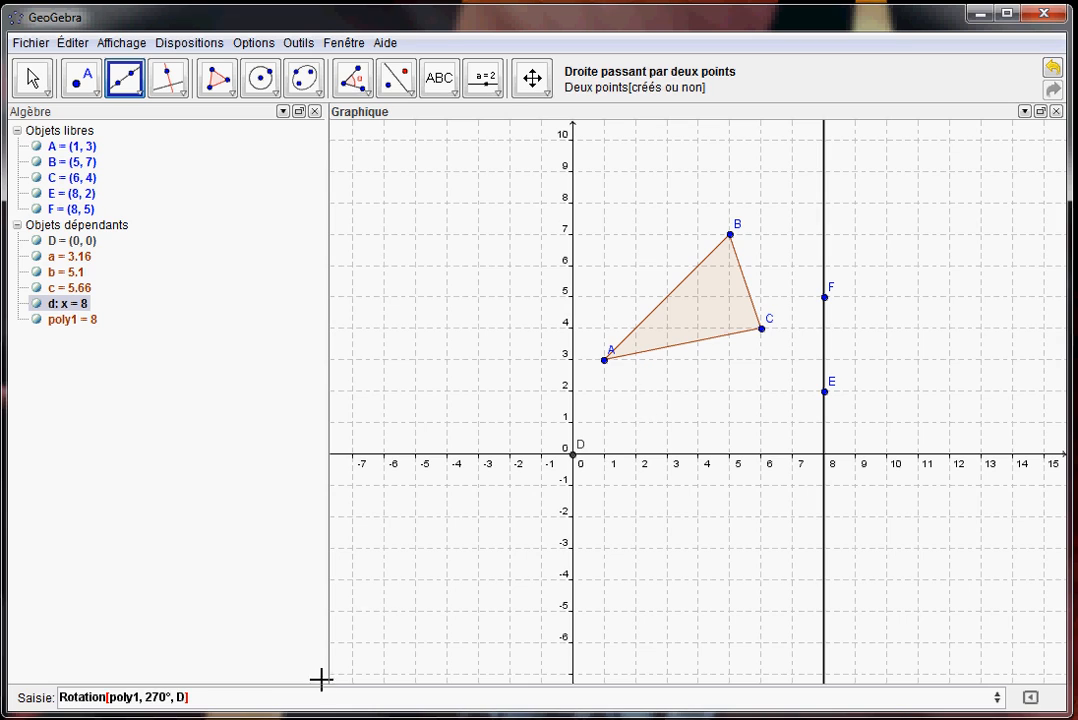
# Replace the recalled command with Symétrie[poly1,d] and run it to reflect the triangle across the vertical line.
pyautogui.click(272, 698)
pyautogui.moveTo(204, 698); pyautogui.dragTo(40, 679)
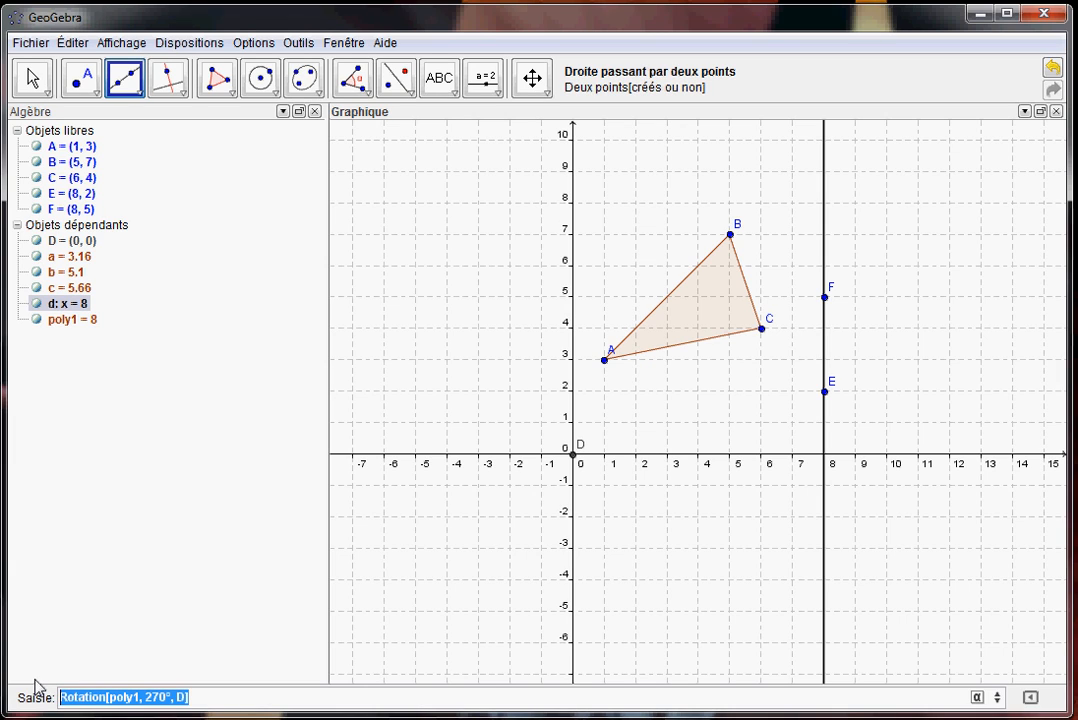
pyautogui.write('sym')
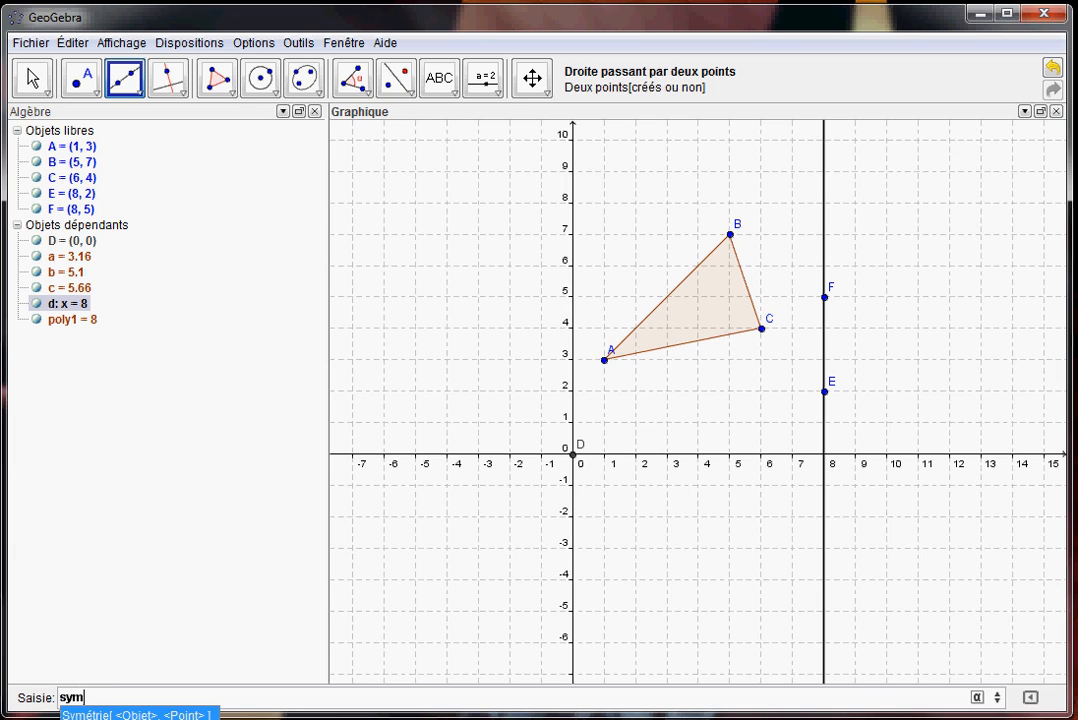
pyautogui.write('étrie')
pyautogui.click(116, 719)
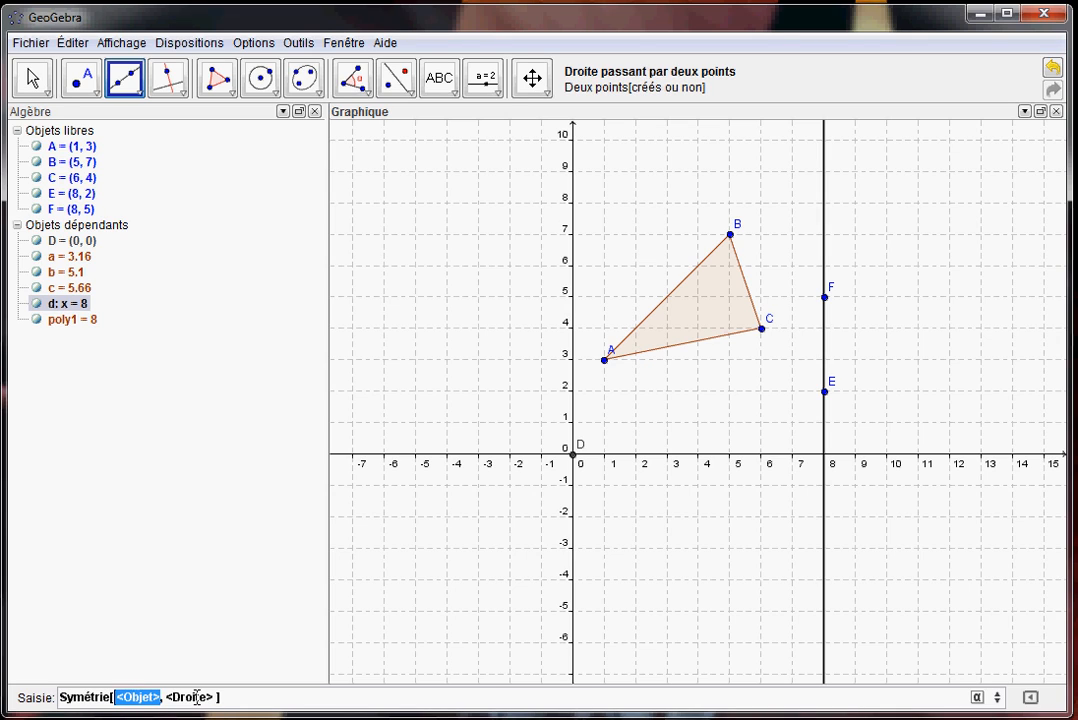
pyautogui.write('poly1')
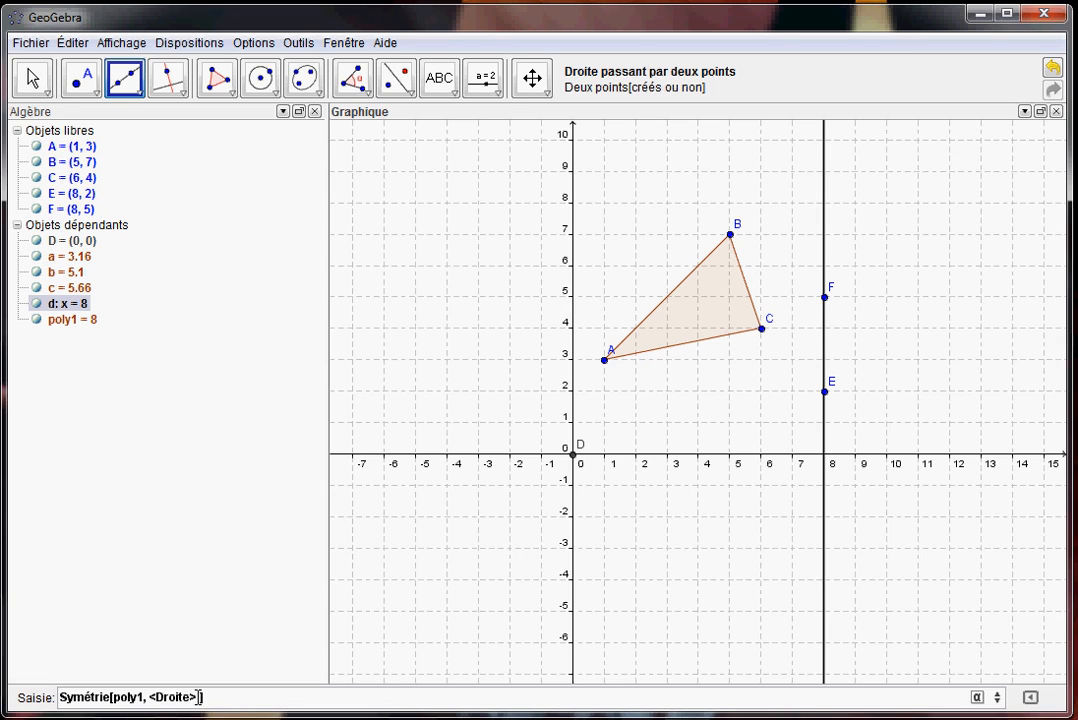
pyautogui.press('Tab')
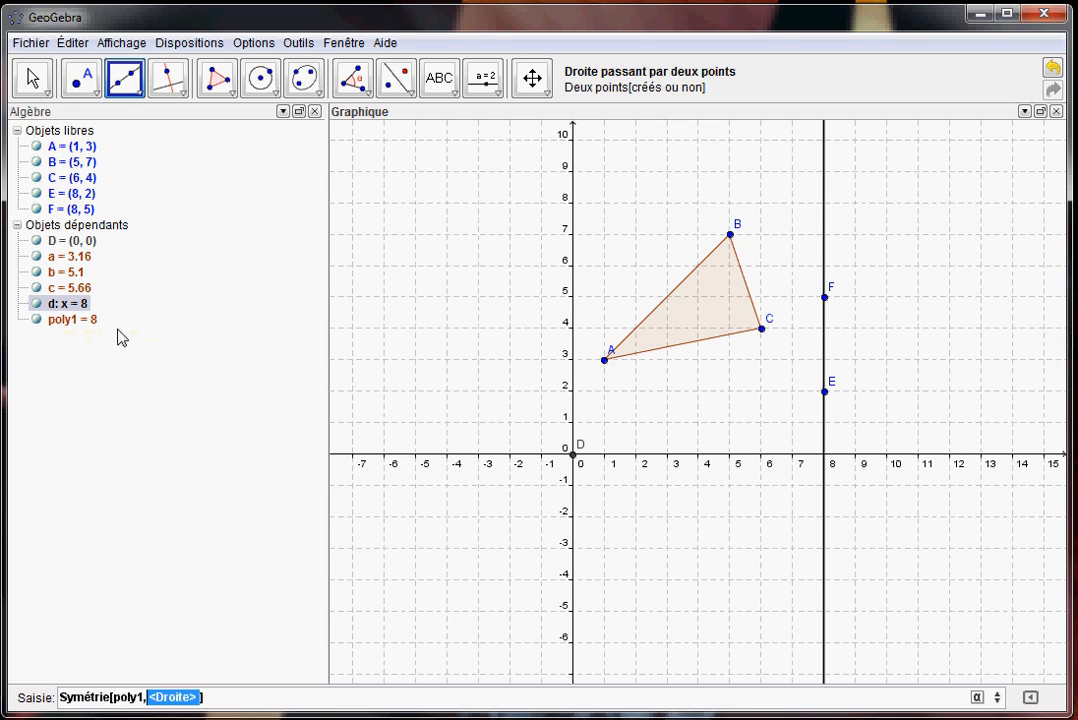
pyautogui.write('d')
pyautogui.click(178, 698)
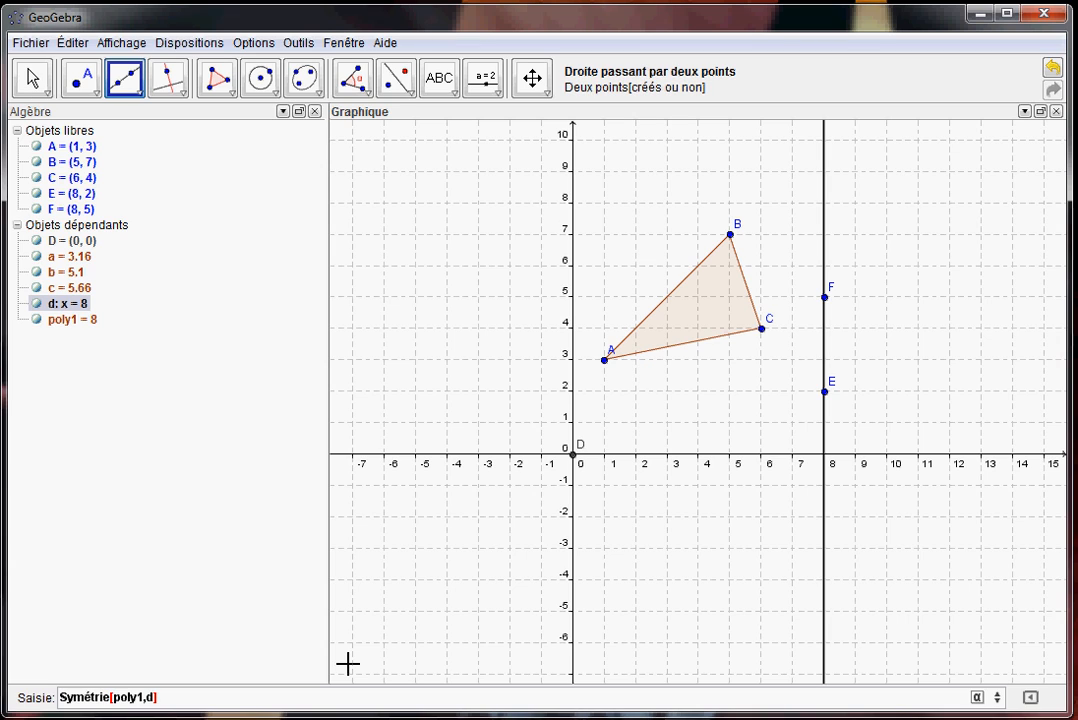
pyautogui.press('Return')
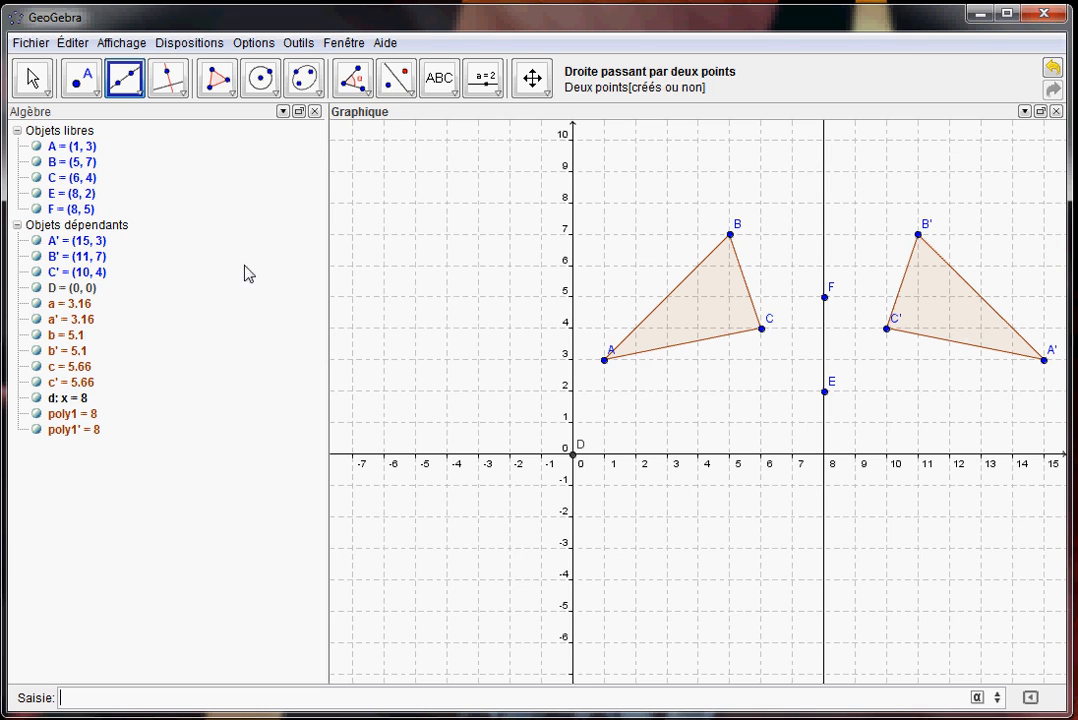
# Delete the reflected triangle on the far side of the vertical line, including its vertices.
pyautogui.click(70, 209)
pyautogui.click(13, 68)
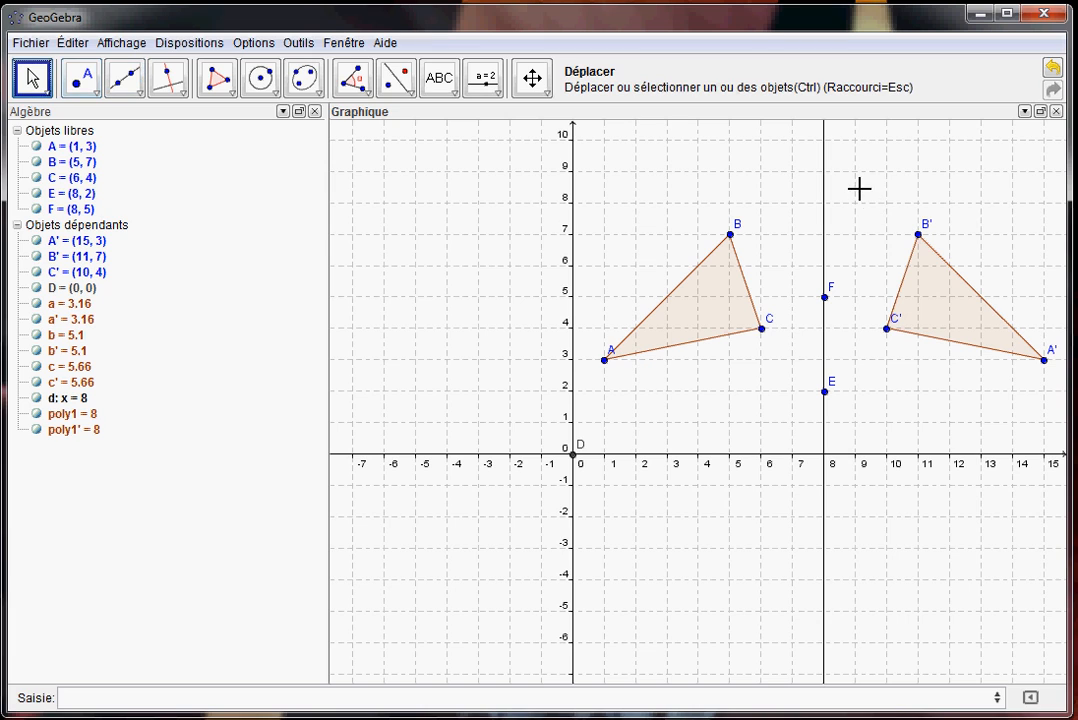
pyautogui.moveTo(855, 180); pyautogui.dragTo(1059, 395)
pyautogui.press('Delete')
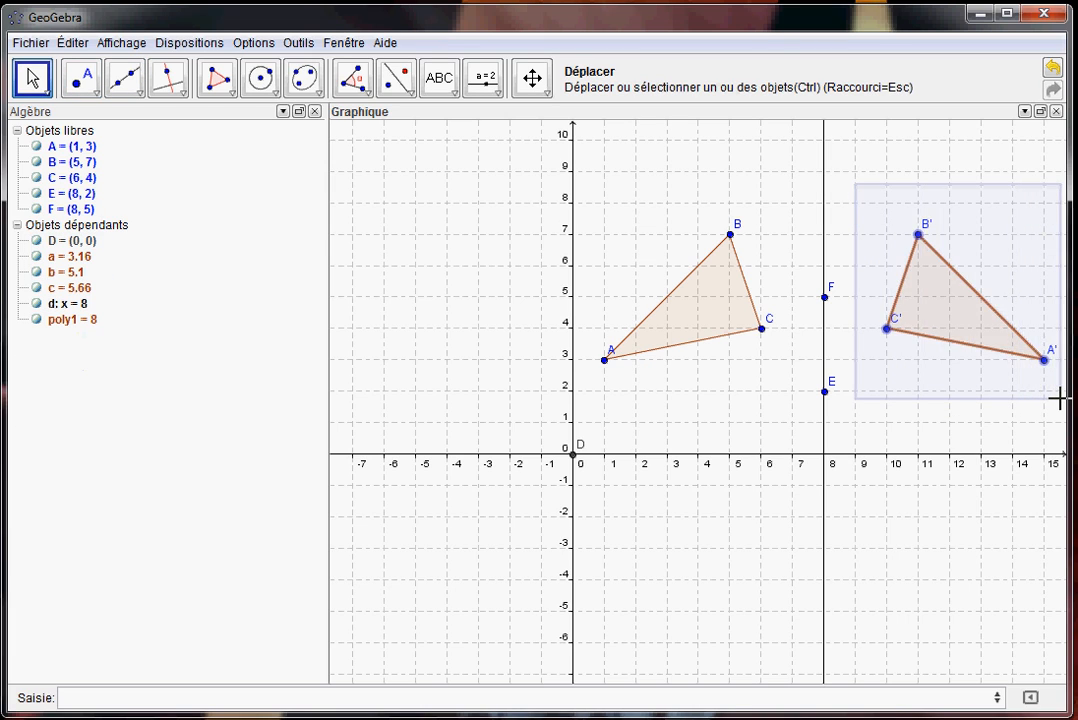
# Delete the vertical line x = 8 together with its defining points E and F.
pyautogui.moveTo(800, 257); pyautogui.dragTo(869, 416)
pyautogui.press('Delete')
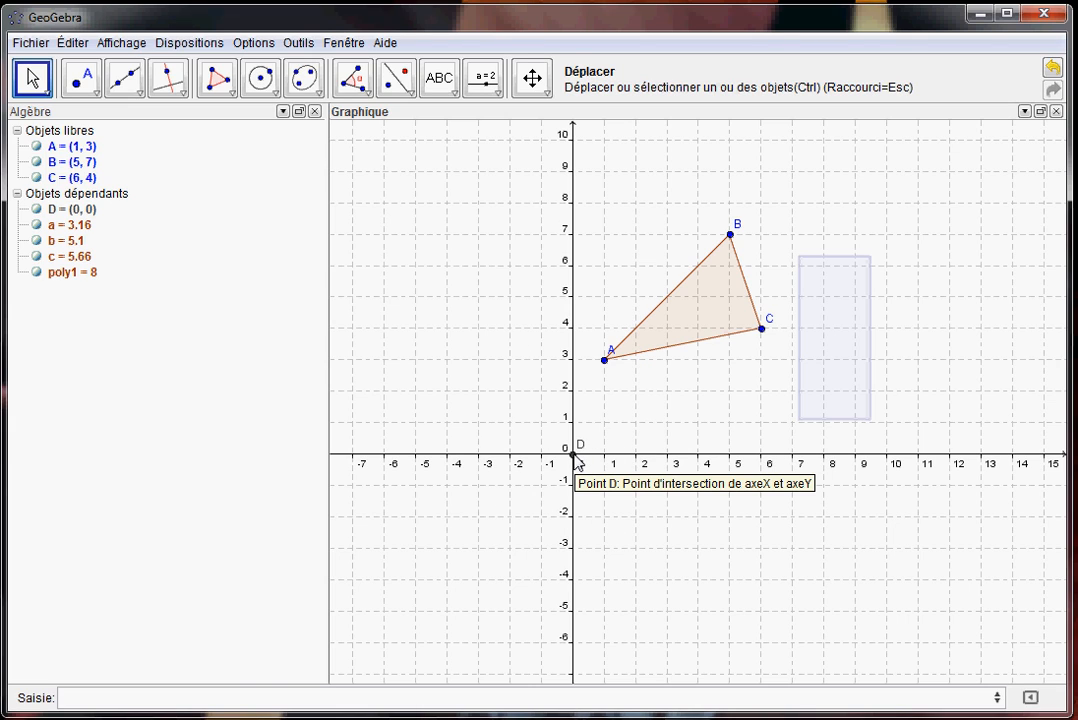
# Begin a Homothétie command from the suggested syntax, with poly1 as its object.
pyautogui.click(240, 690)
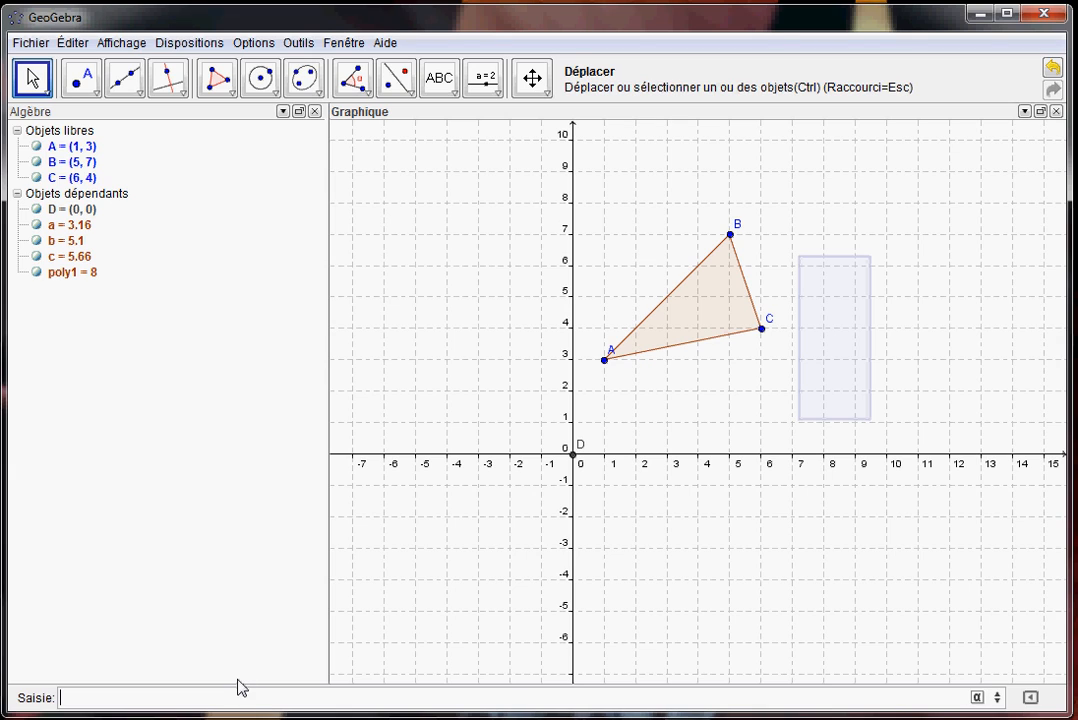
pyautogui.write('homo')
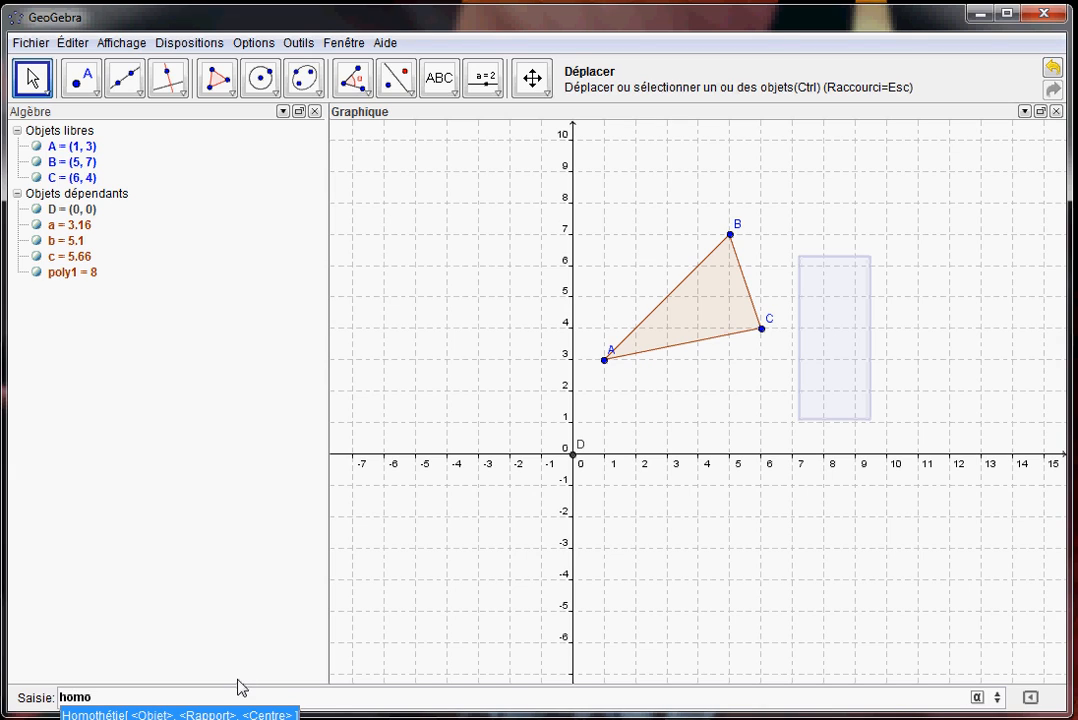
pyautogui.press('Down')
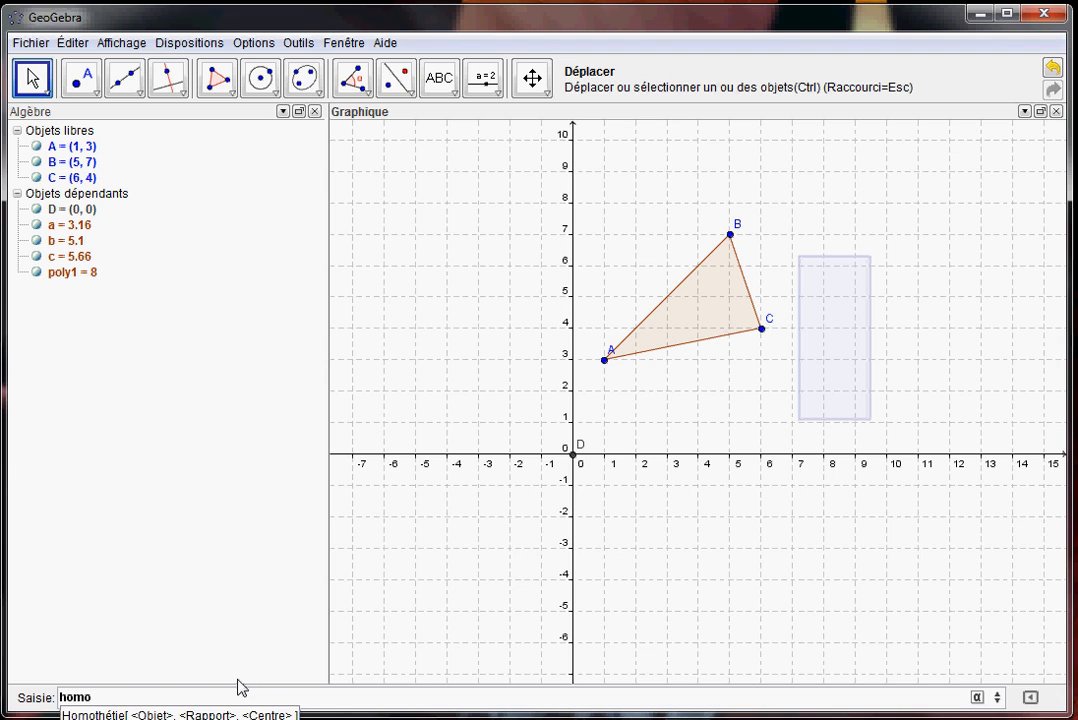
pyautogui.press('Up')
pyautogui.press('Return')
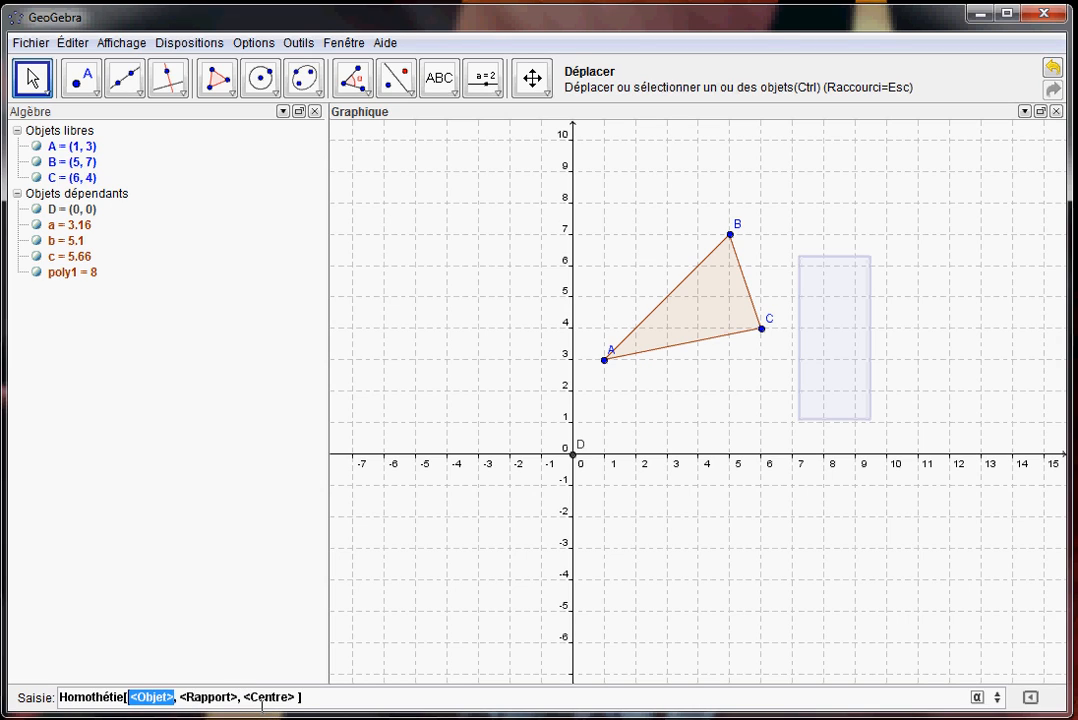
pyautogui.write('poly1')
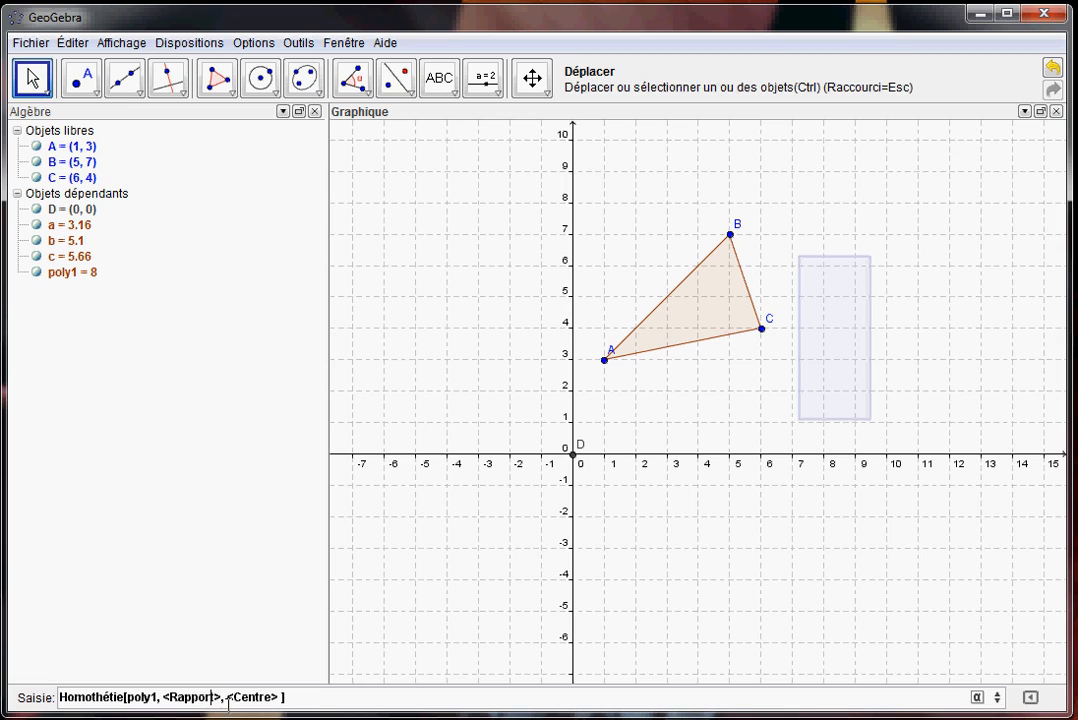
# Set the homothety's ratio to 3 and its centre to D, and run the command to enlarge the triangle.
pyautogui.click(221, 696)
pyautogui.press('BackSpace')
pyautogui.press('BackSpace')
pyautogui.press('BackSpace')
pyautogui.press('BackSpace')
pyautogui.press('BackSpace')
pyautogui.press('BackSpace')
pyautogui.press('BackSpace')
pyautogui.press('BackSpace')
pyautogui.press('BackSpace')
pyautogui.press('BackSpace')
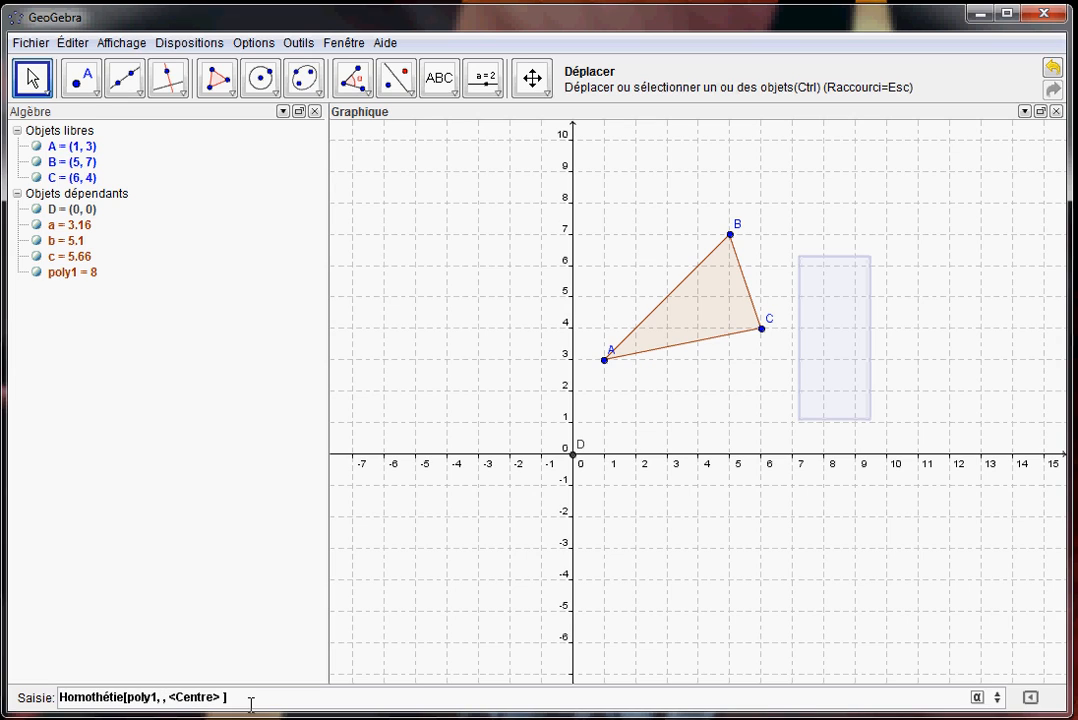
pyautogui.write('3')
pyautogui.press('Tab')
pyautogui.write('D')
pyautogui.press('Left')
pyautogui.press('End')
pyautogui.press('Return')
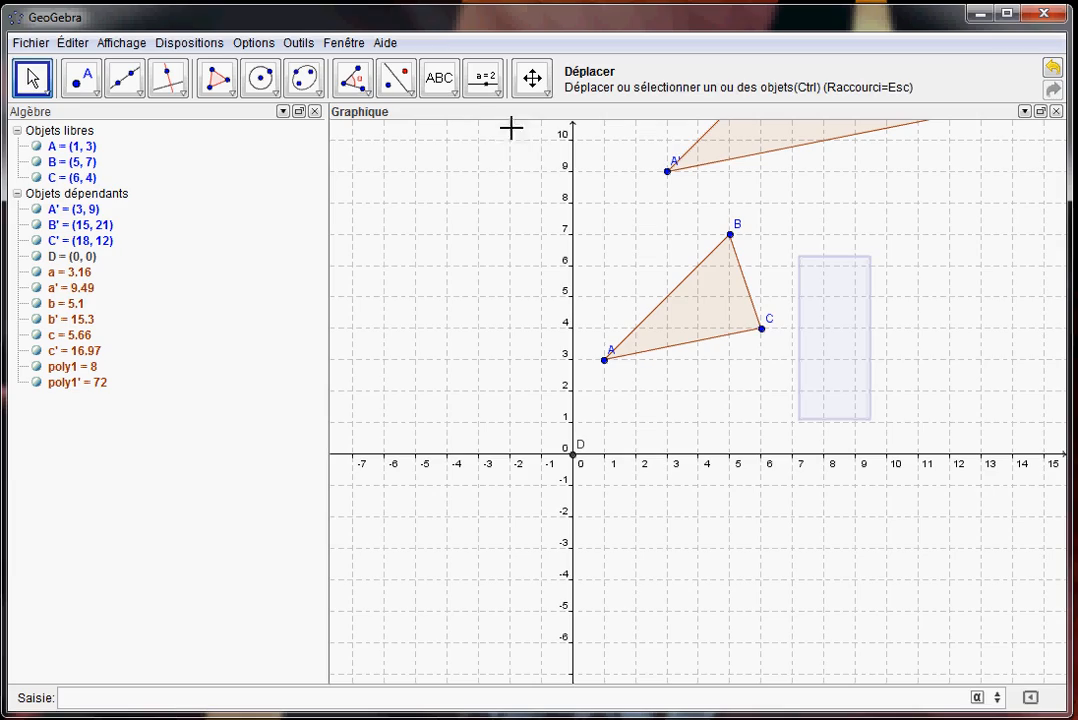
# Frame the original triangle, its enlarged image and the origin together in the graphics view to compare them.
pyautogui.click(532, 78)
pyautogui.moveTo(533, 274); pyautogui.dragTo(375, 498)
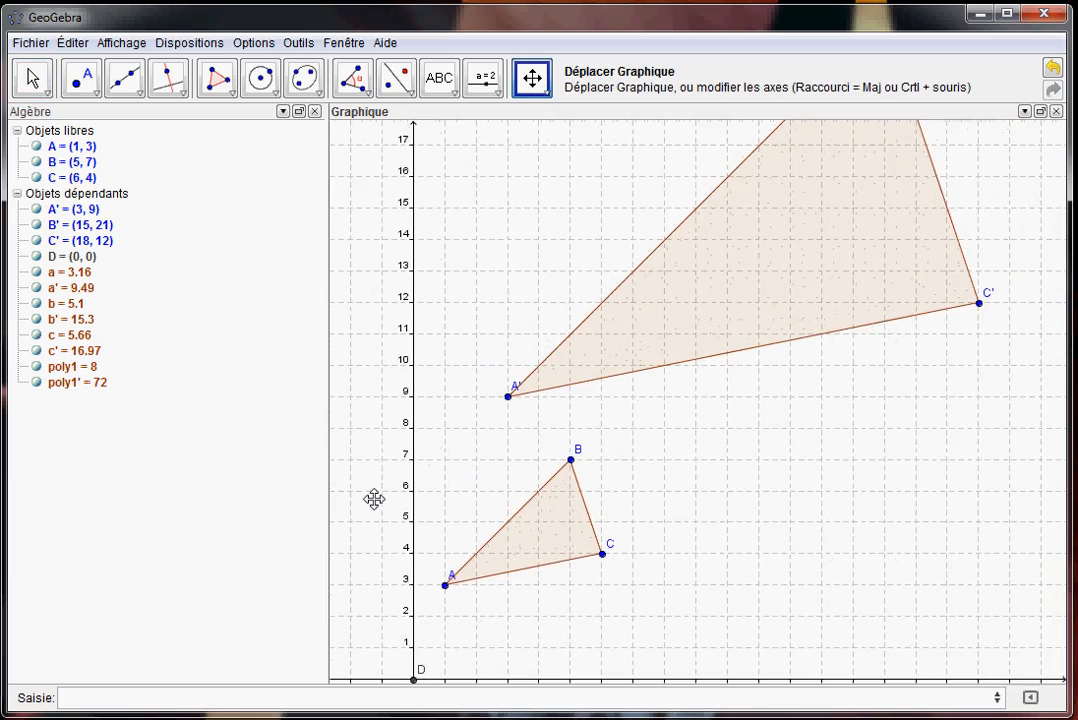
pyautogui.moveTo(794, 433); pyautogui.dragTo(780, 503)
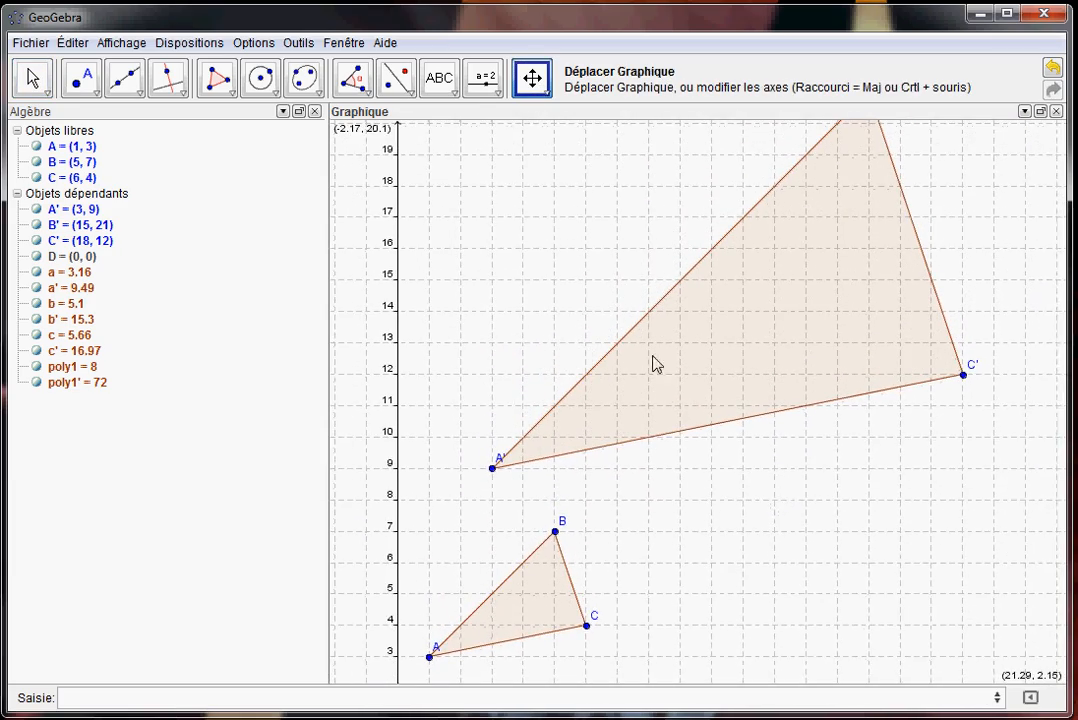
pyautogui.scroll(-3, 662, 373)
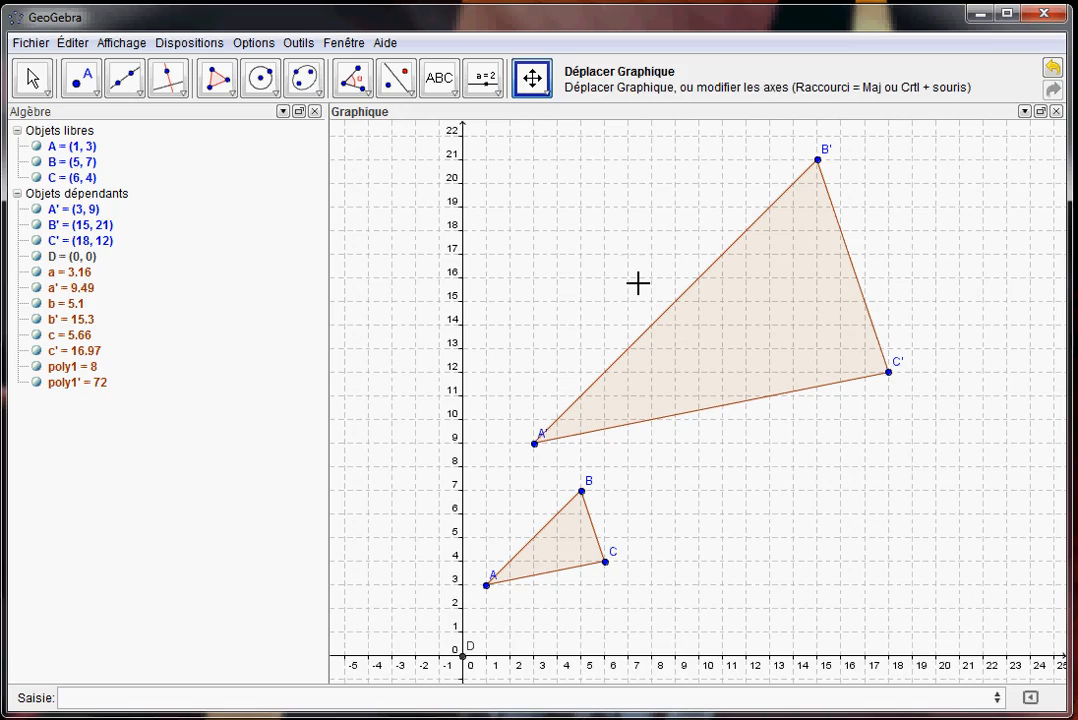
pyautogui.moveTo(525, 308); pyautogui.dragTo(448, 308)
pyautogui.scroll(-2, 513, 360)
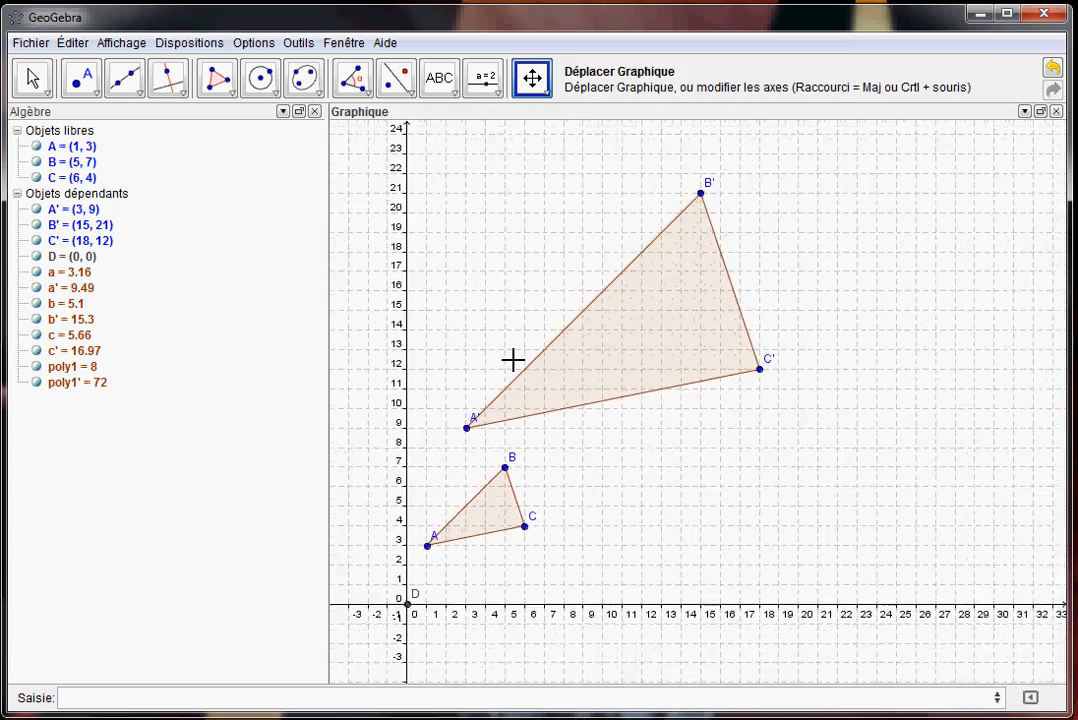
pyautogui.scroll(-2, 513, 360)
pyautogui.scroll(2, 513, 360)
pyautogui.moveTo(512, 279); pyautogui.dragTo(549, 311)
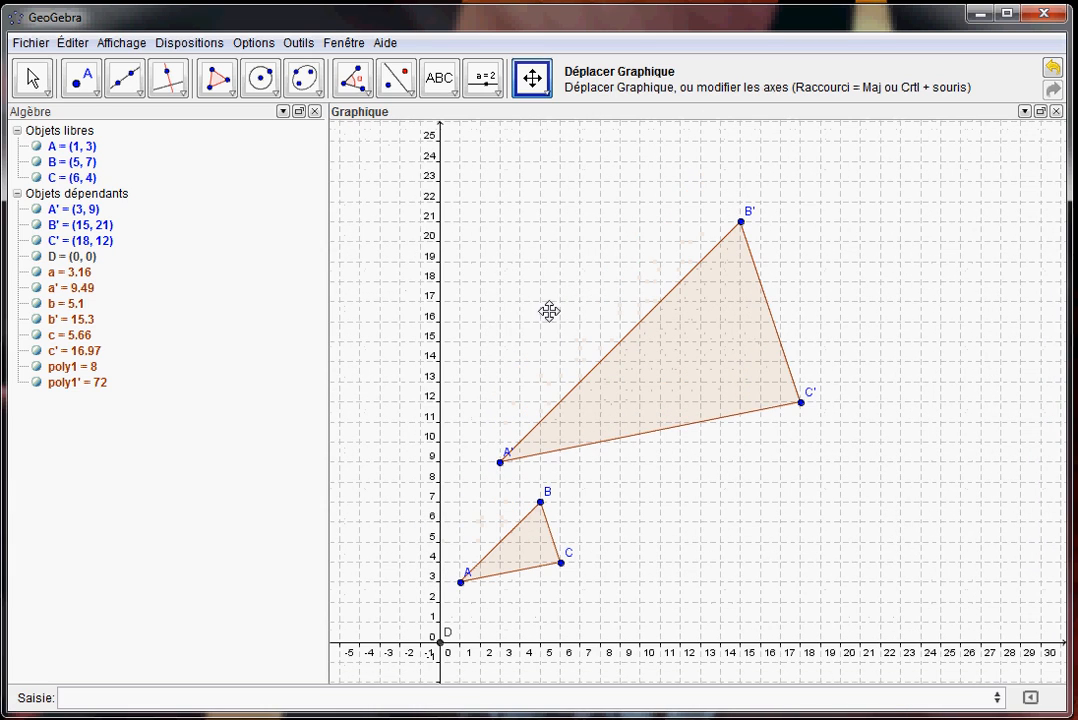
# Export the graphics view with both triangles to the clipboard.
pyautogui.click(22, 45)
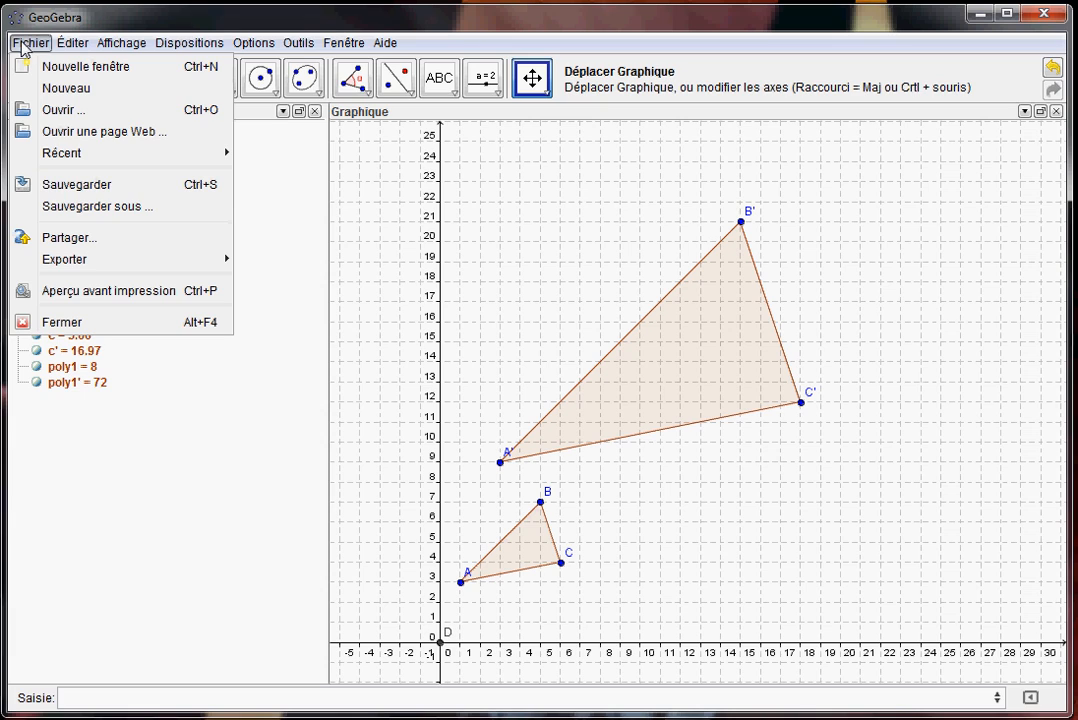
pyautogui.moveTo(112, 263)
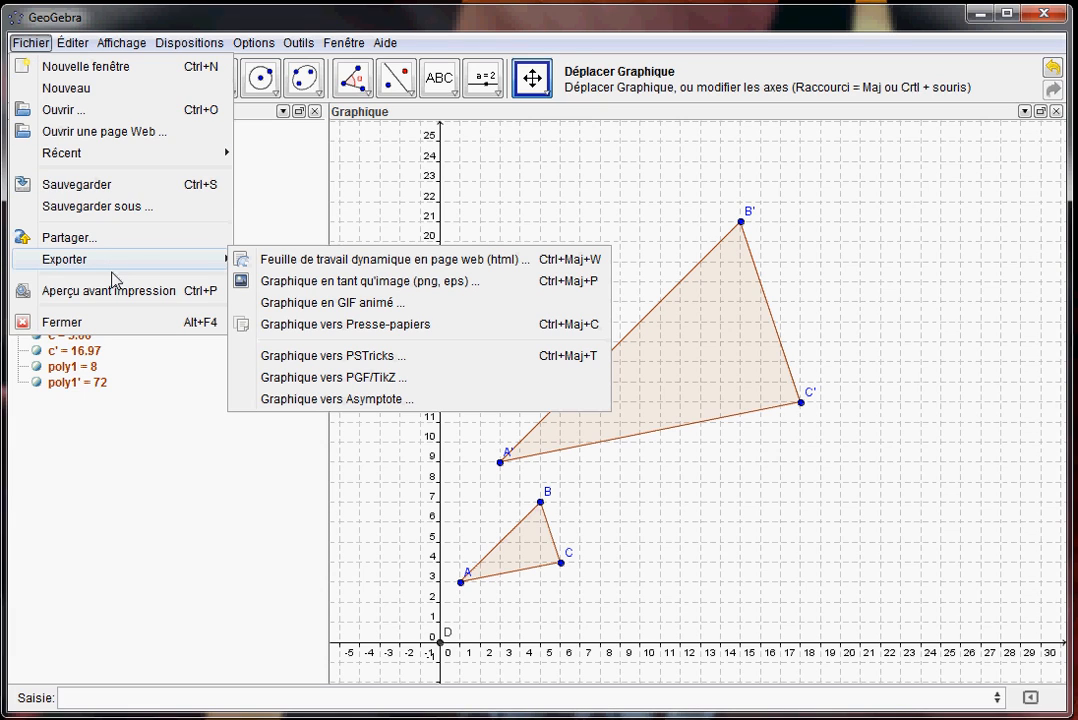
pyautogui.click(320, 330)
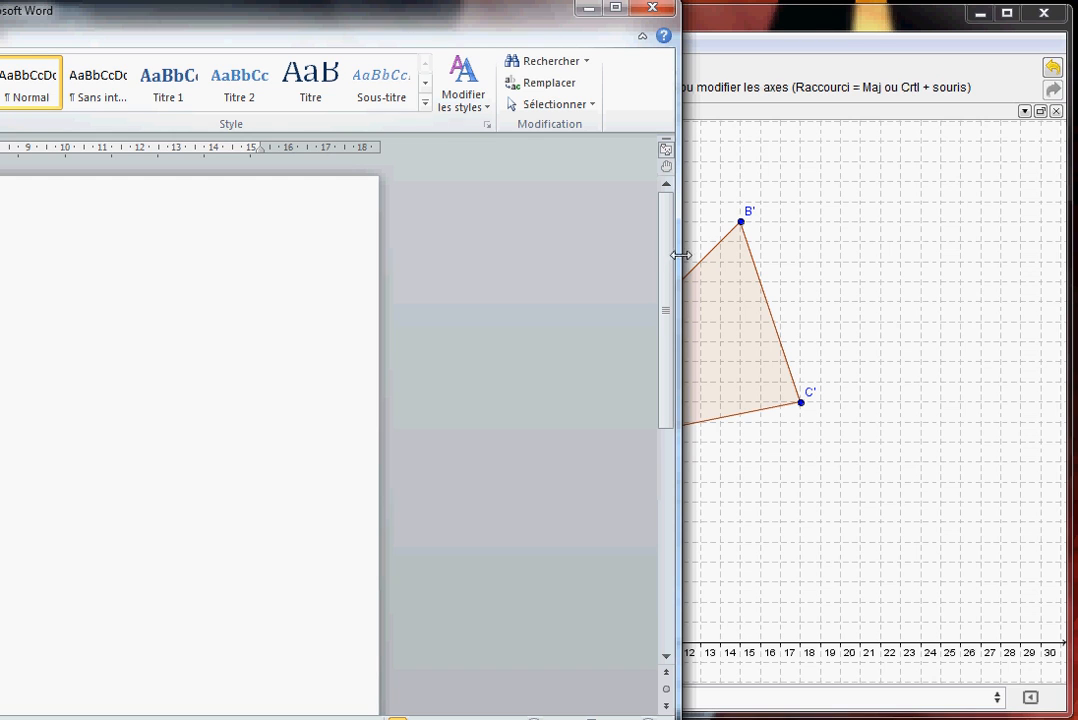
# Switch to the blank Microsoft Word document, fit its window on screen, hide the formatting marks and zoom out to 80%.
pyautogui.moveTo(680, 255); pyautogui.dragTo(72, 245)
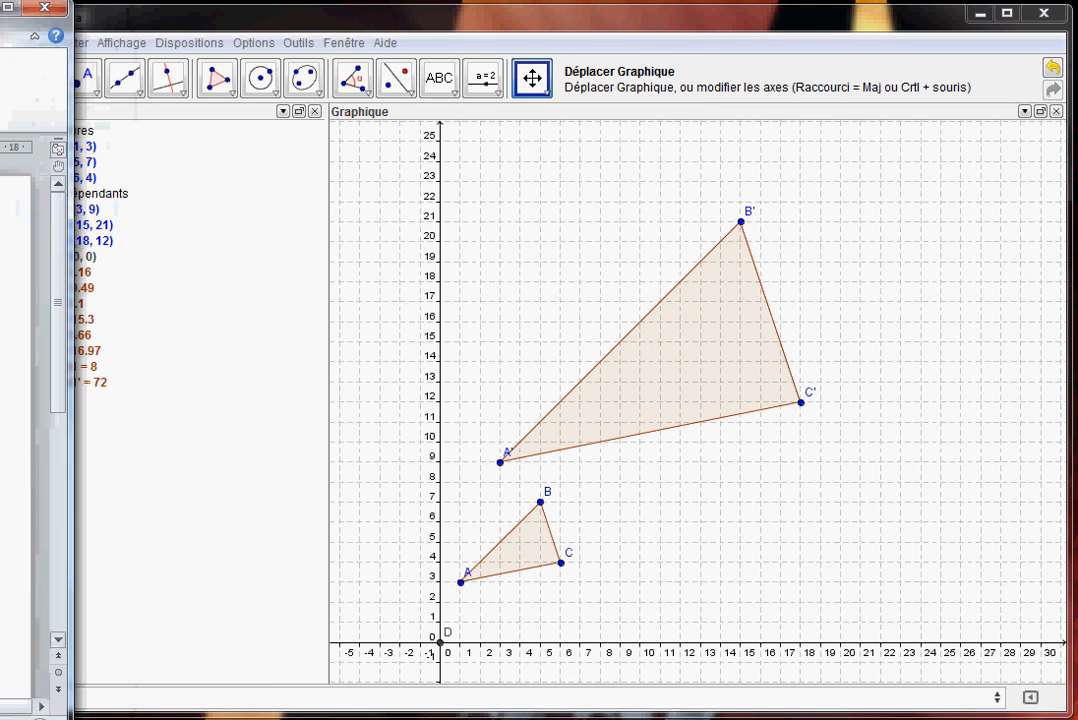
pyautogui.moveTo(0, 7); pyautogui.dragTo(626, 3)
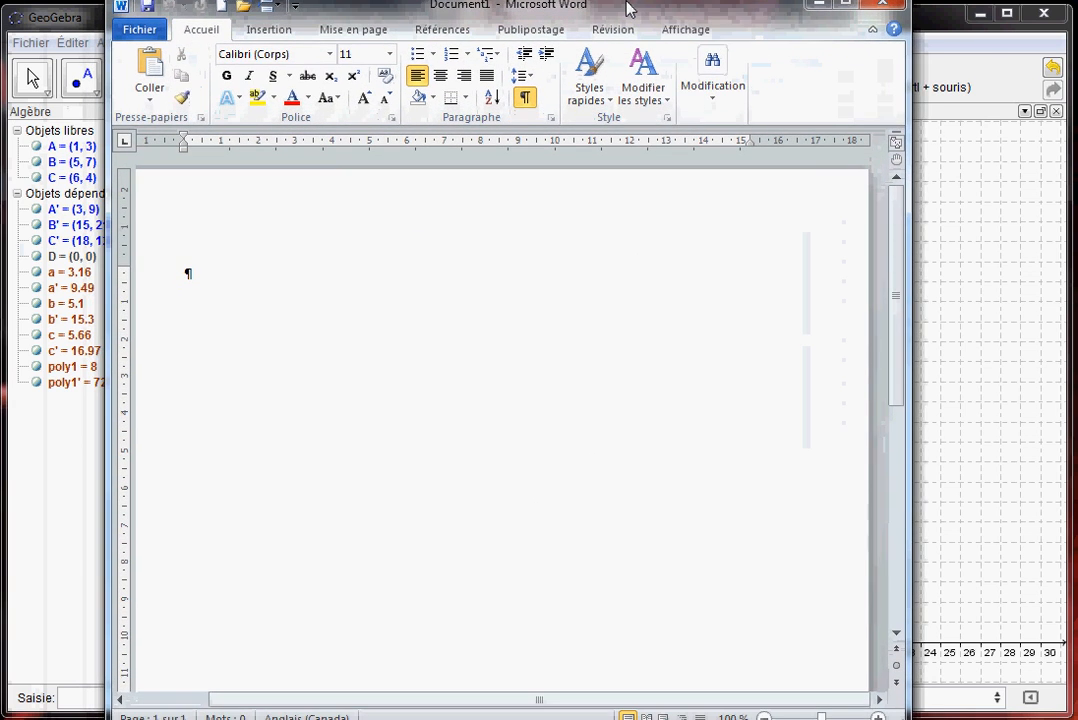
pyautogui.click(524, 97)
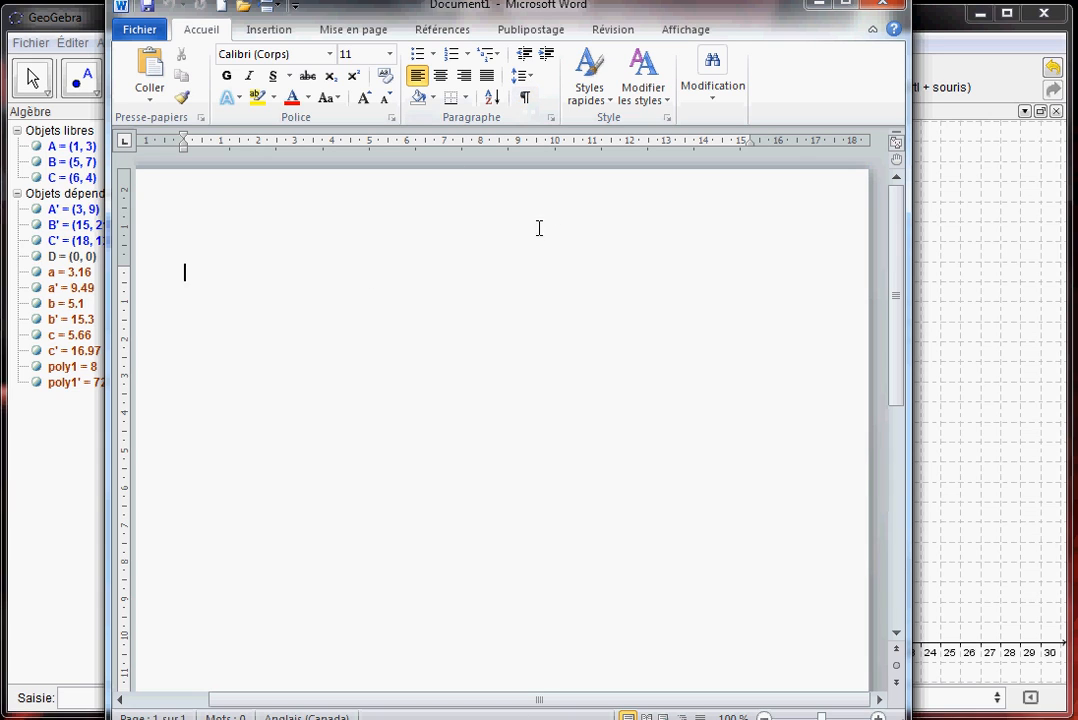
pyautogui.moveTo(561, 704); pyautogui.dragTo(520, 708)
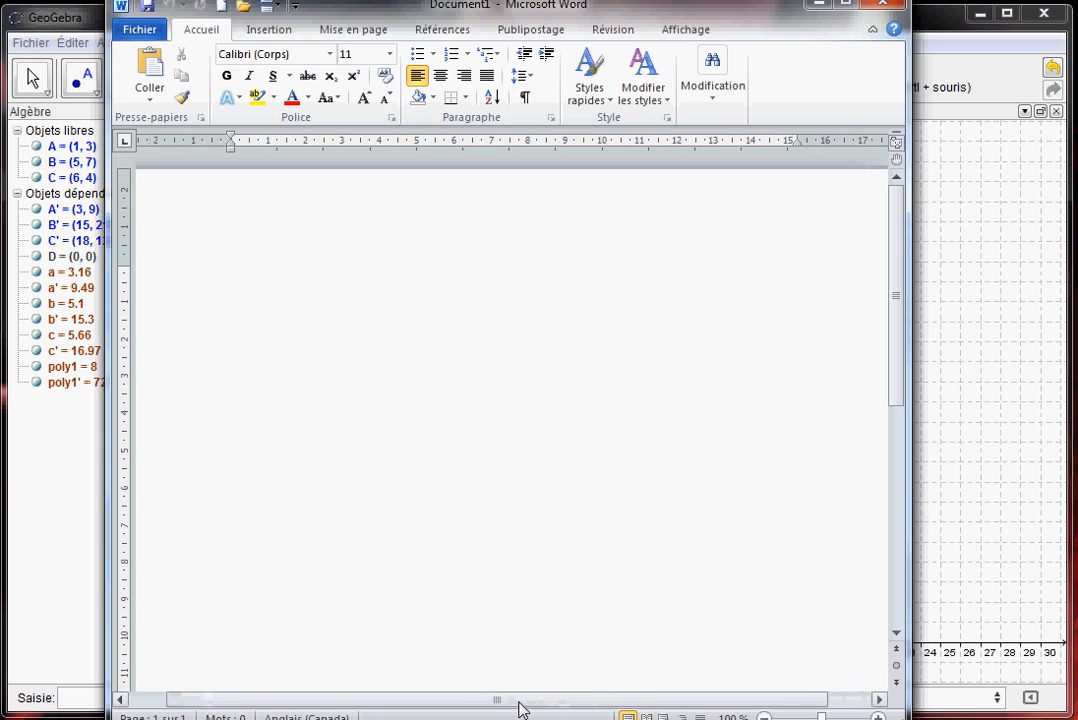
pyautogui.scroll(-2, 477, 455)
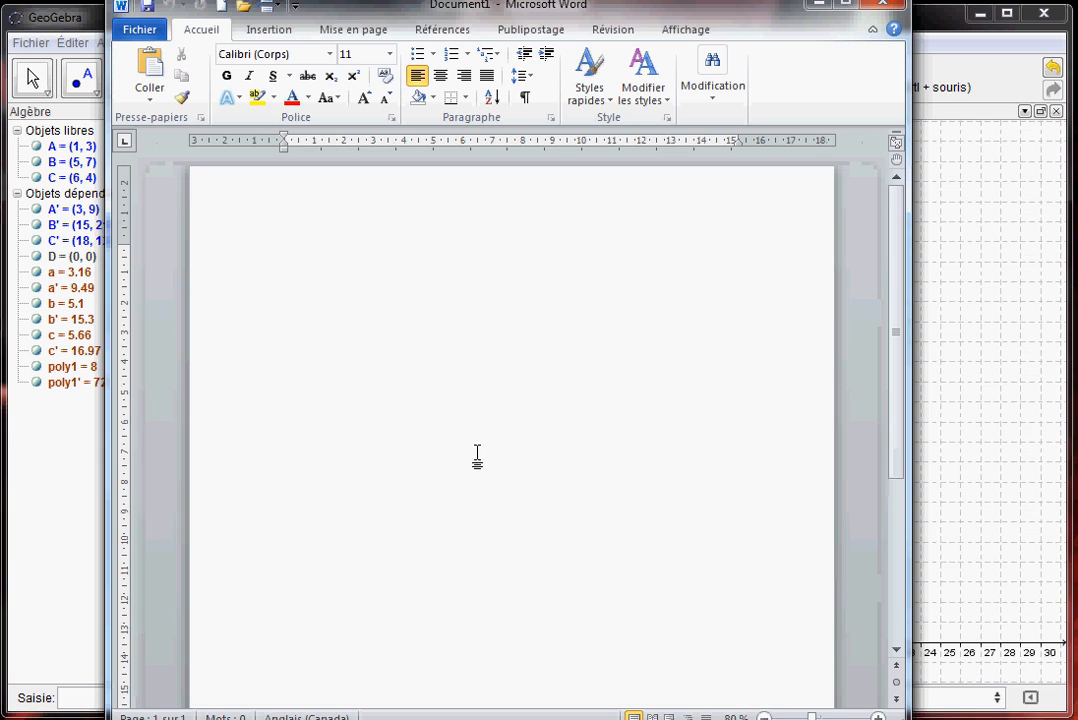
# Paste the copied graph at the start of the document and select the pasted image.
pyautogui.rightClick(299, 251)
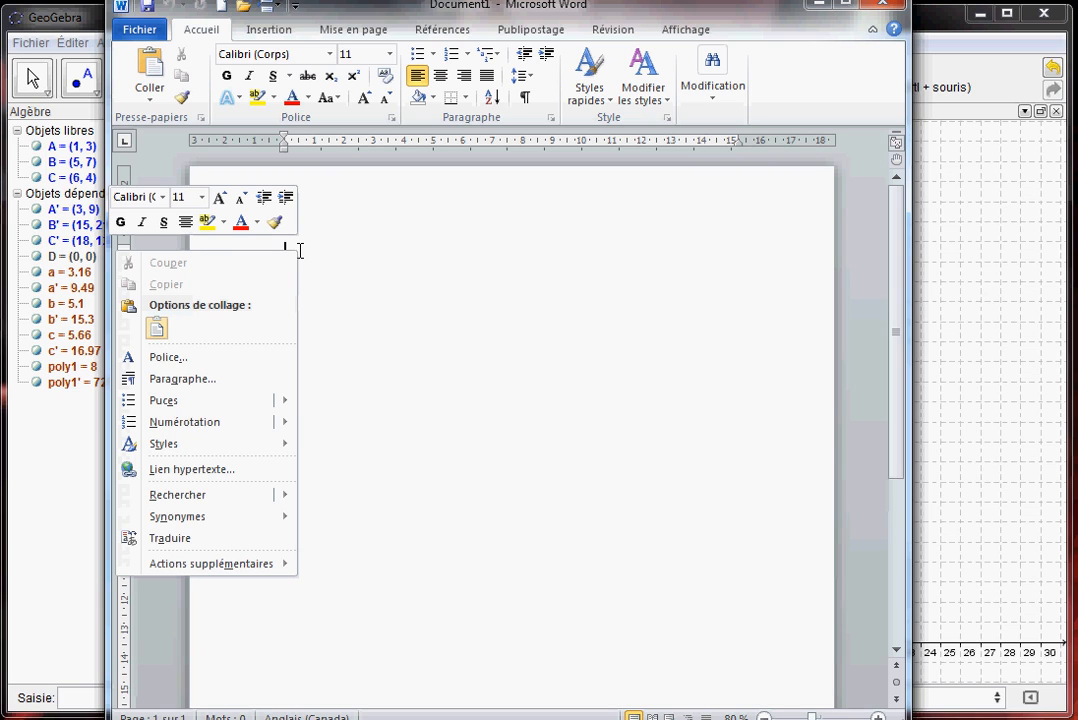
pyautogui.click(172, 333)
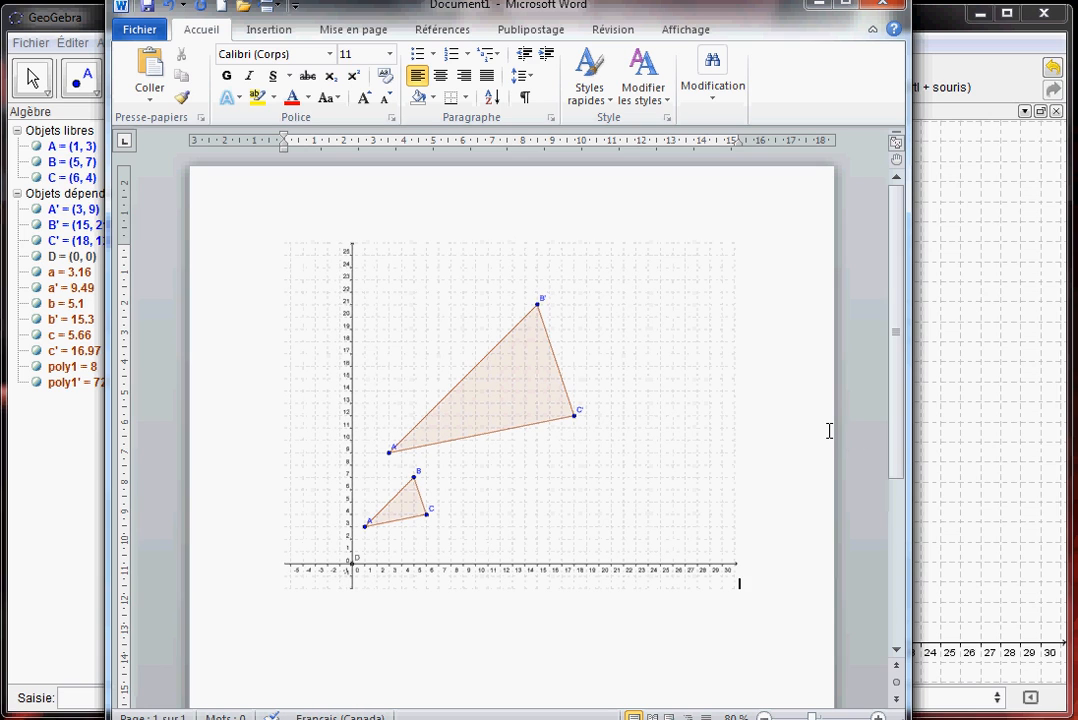
pyautogui.click(497, 402)
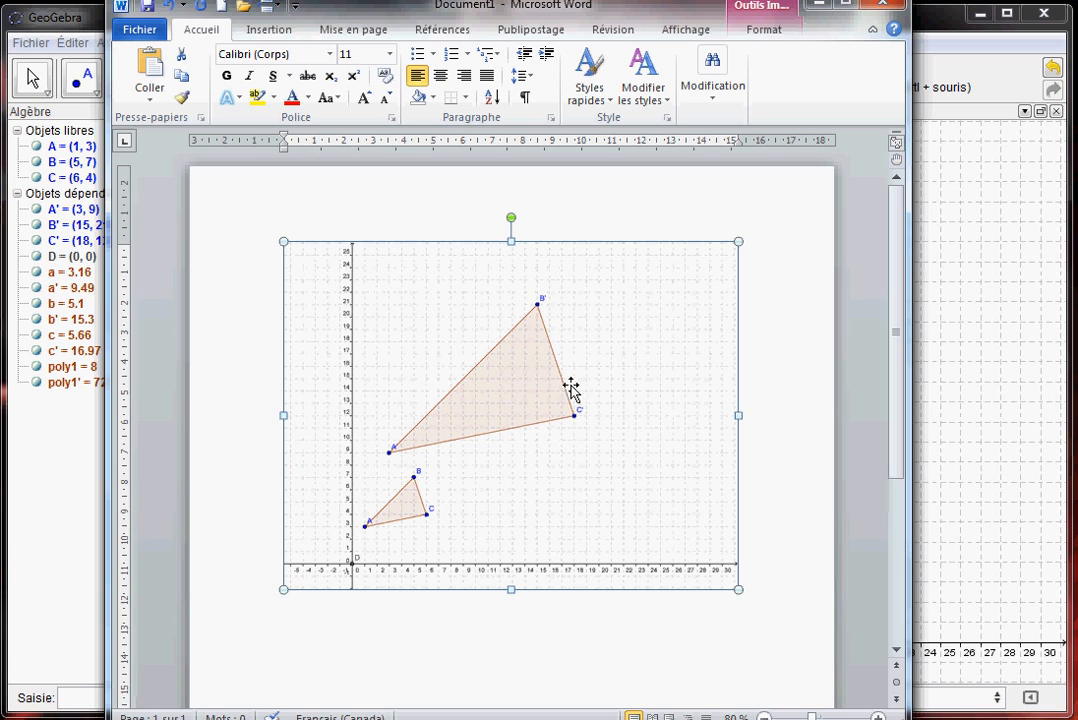
# Try to close the Word document and cancel the request to save it.
pyautogui.click(897, 8)
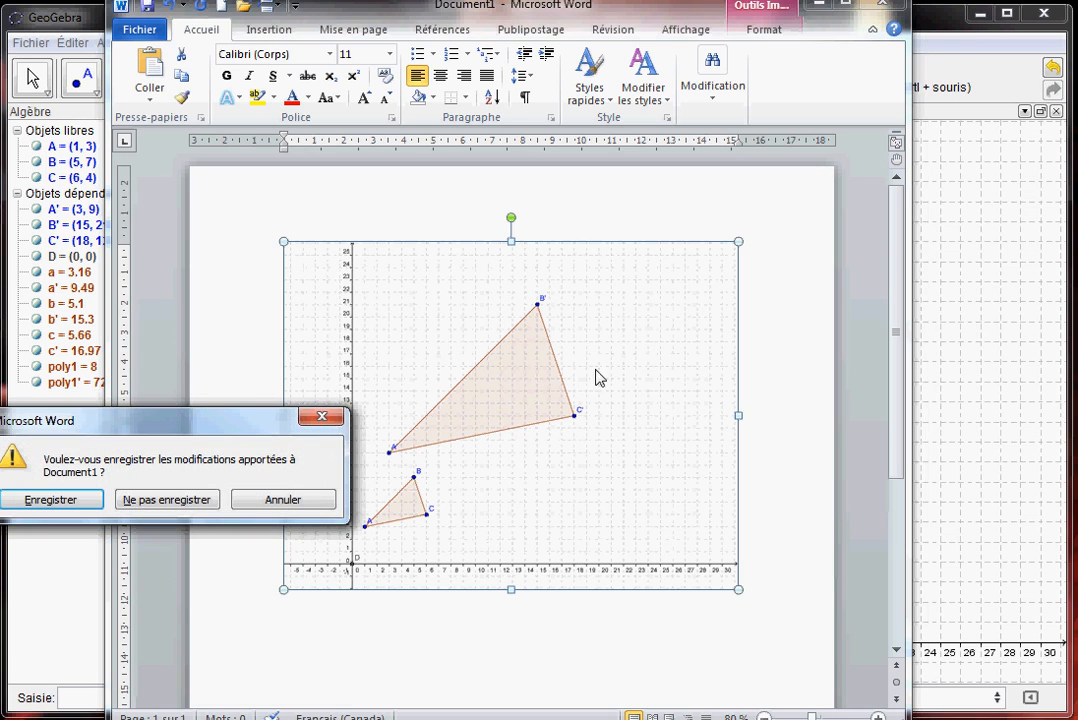
pyautogui.click(282, 500)
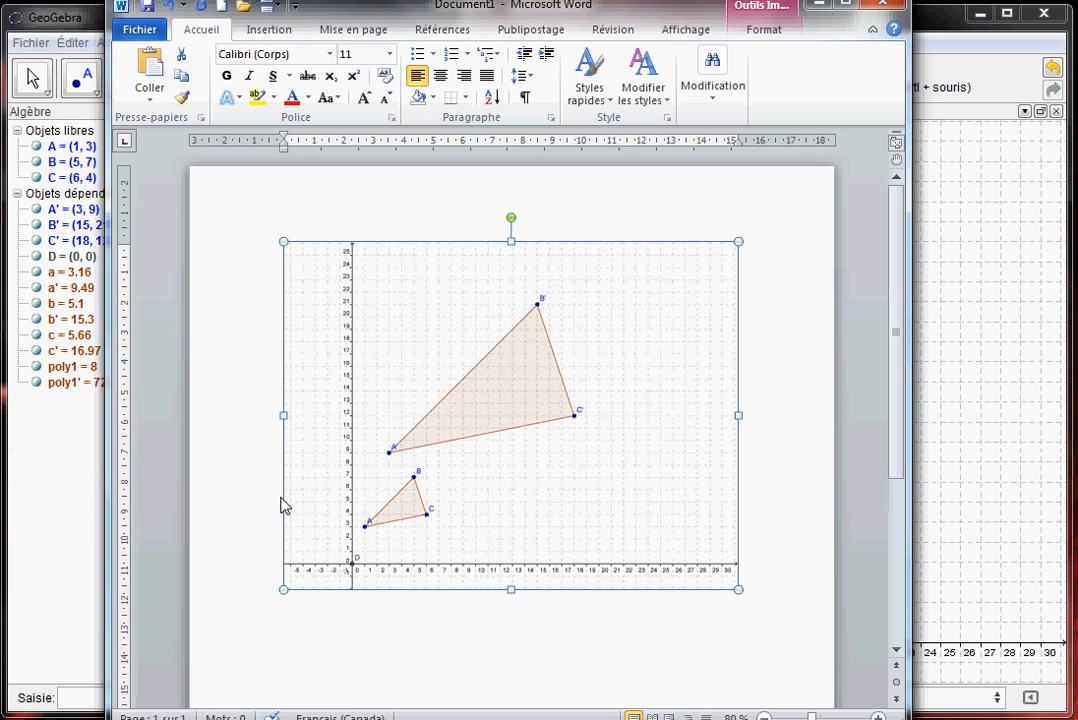